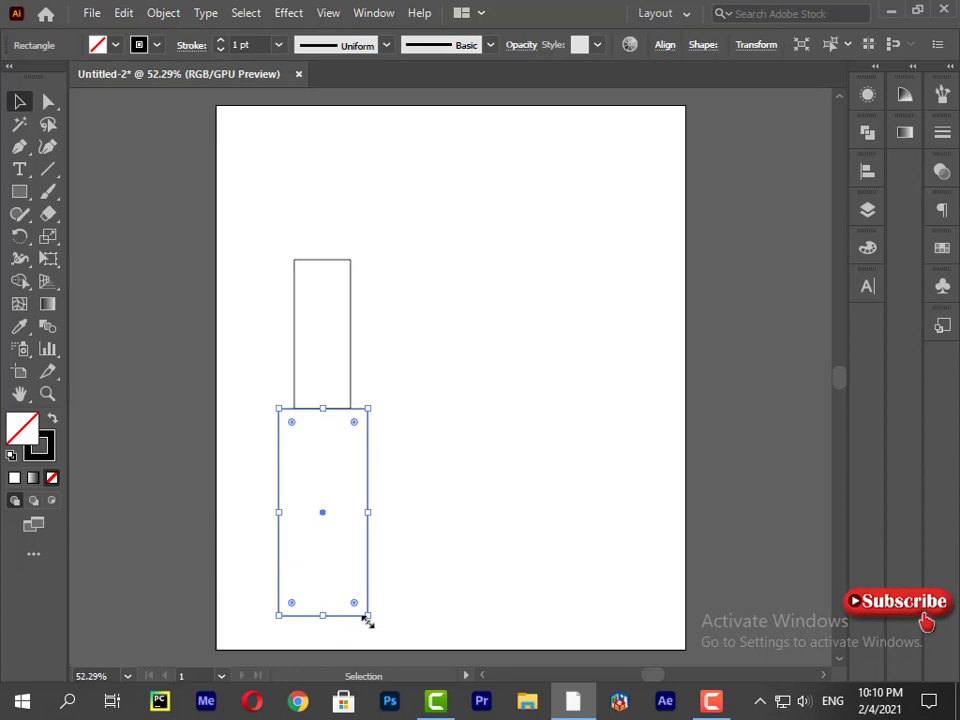
# Stretch the lower tower rectangle slightly taller so that it reaches nearer the artboard's bottom edge.
pyautogui.moveTo(368, 616)
pyautogui.mouseDown()
pyautogui.moveTo(369, 645)
pyautogui.moveTo(369, 637)
pyautogui.mouseUp()
pyautogui.click(461, 572)
pyautogui.press('p')
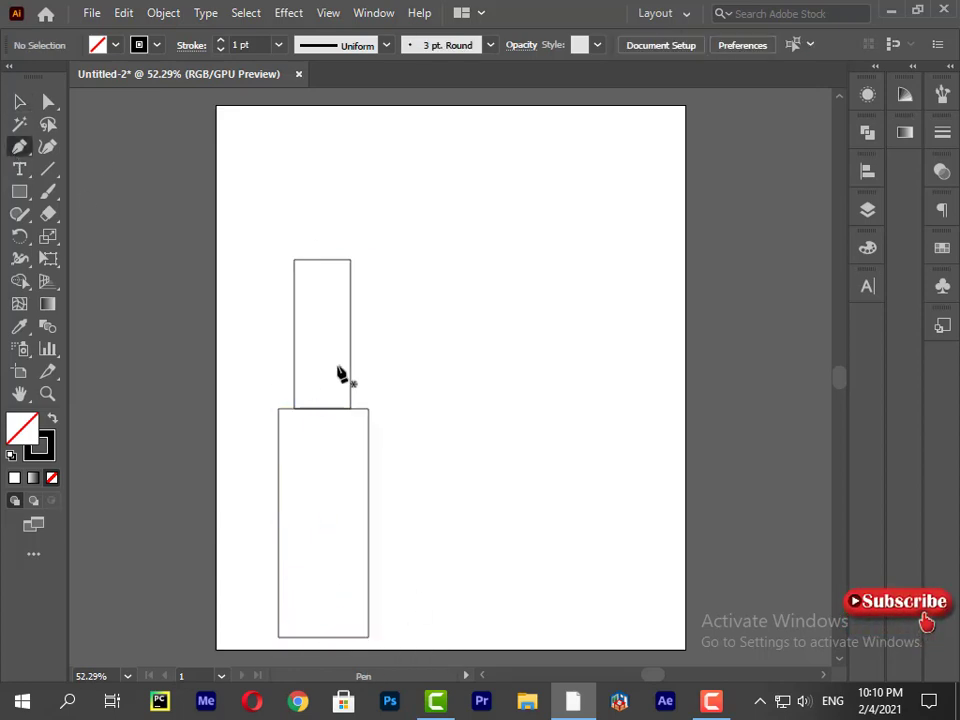
# Draw a small window rectangle in the upper tower's top corner and duplicate it across into an evenly spaced row of three.
pyautogui.click(19, 191)
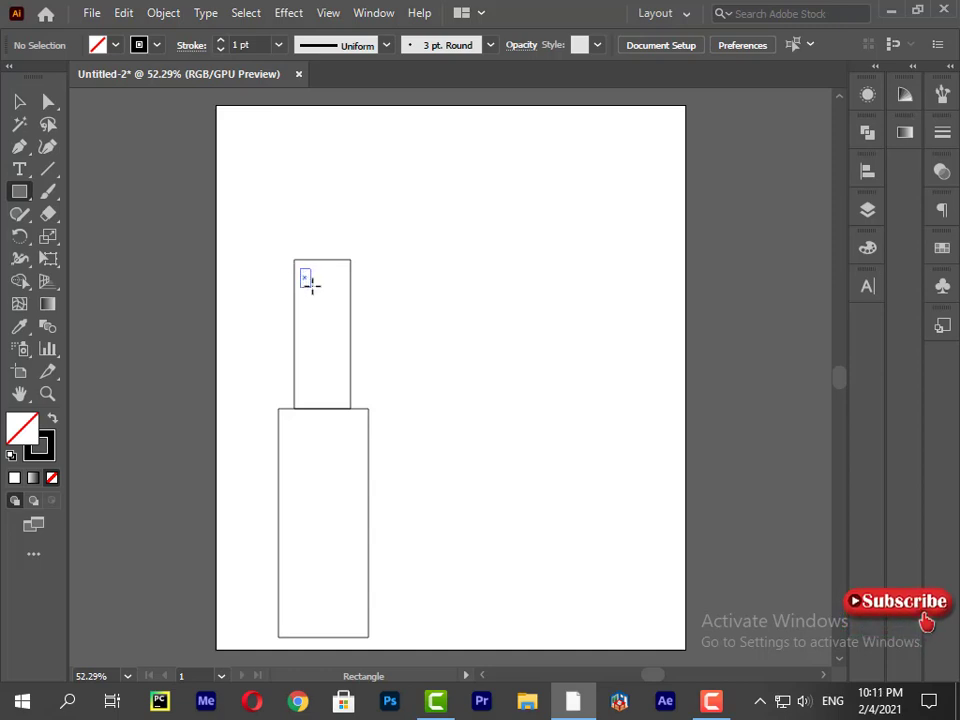
pyautogui.moveTo(312, 285)
pyautogui.mouseDown()
pyautogui.moveTo(332, 287)
pyautogui.moveTo(283, 289)
pyautogui.moveTo(349, 284)
pyautogui.moveTo(317, 296)
pyautogui.moveTo(317, 311)
pyautogui.mouseUp()
pyautogui.press('v')
pyautogui.hotkey('alt', 'shift')
pyautogui.press('ctrl')
pyautogui.hotkey('ctrl', 'z')
pyautogui.press('alt')
pyautogui.hotkey('ctrl', 'd')
# Repeat the row of three windows down the upper tower to make five rows, deleting the surplus row.
pyautogui.click(284, 316)
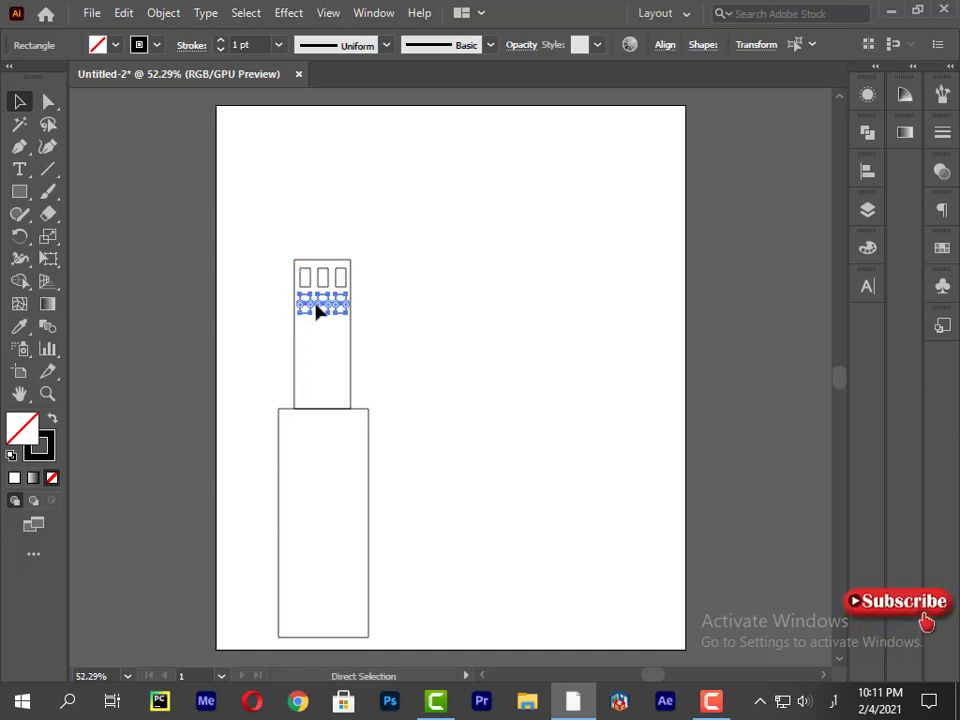
pyautogui.hotkey('ctrl', 'd')
pyautogui.hotkey('ctrl', 'd')
pyautogui.hotkey('ctrl', 'd')
pyautogui.hotkey('ctrl', 'd')
pyautogui.press('Delete')
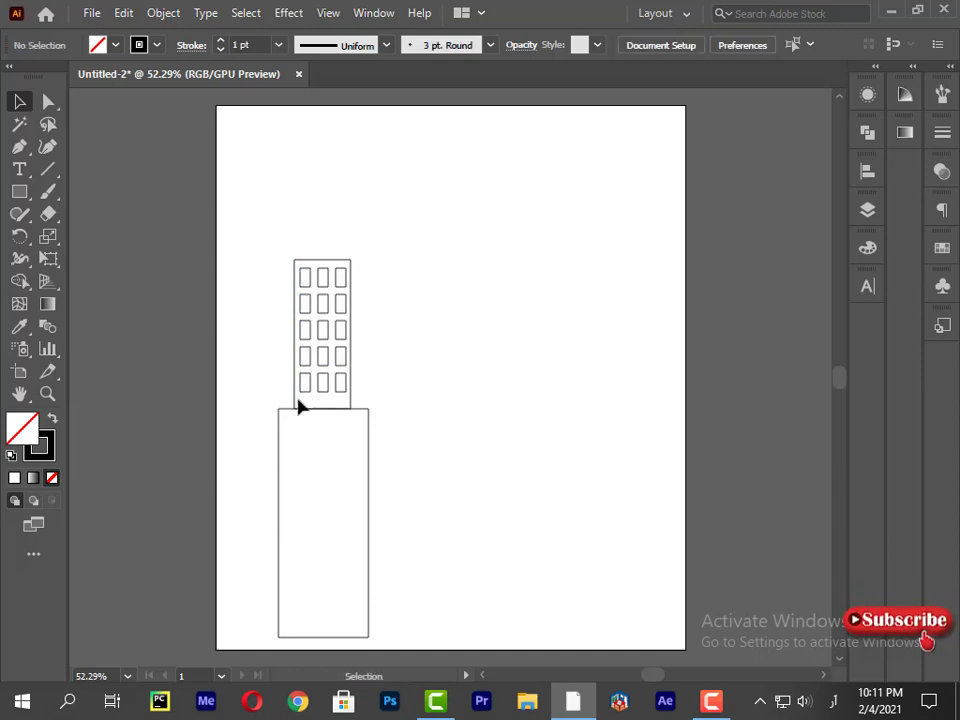
# Stretch the upper tower's window grid down to fill the tower's height, undoing the stray shift of a single window.
pyautogui.moveTo(300, 403); pyautogui.dragTo(345, 280)
pyautogui.moveTo(279, 243); pyautogui.dragTo(310, 264)
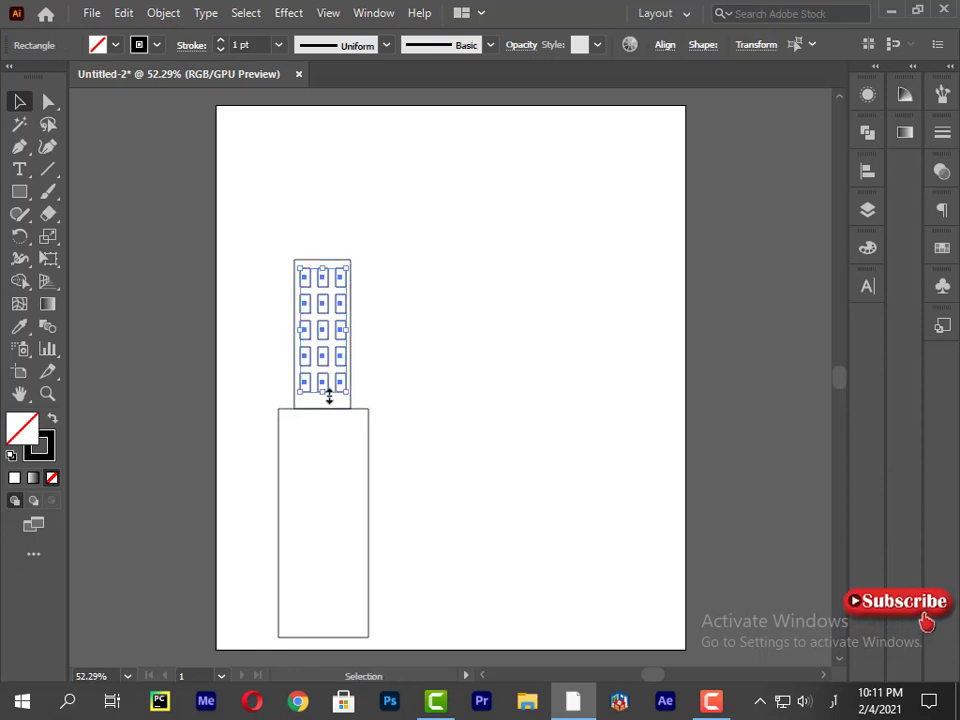
pyautogui.moveTo(346, 392); pyautogui.dragTo(327, 399)
pyautogui.click(428, 348)
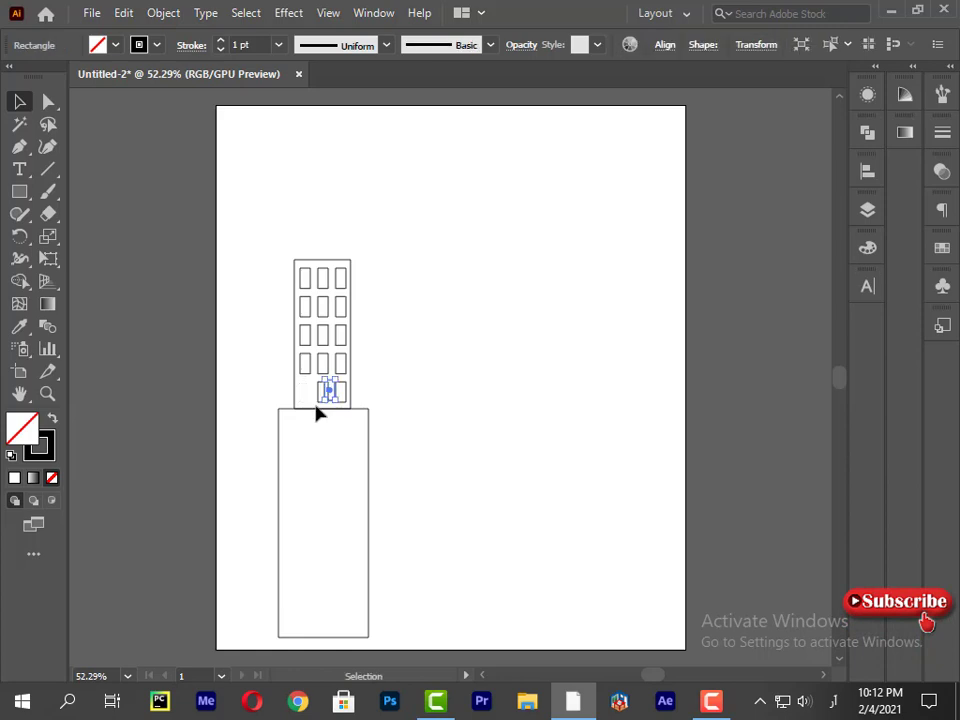
pyautogui.hotkey('ctrl', 'z')
pyautogui.moveTo(254, 250); pyautogui.dragTo(377, 392)
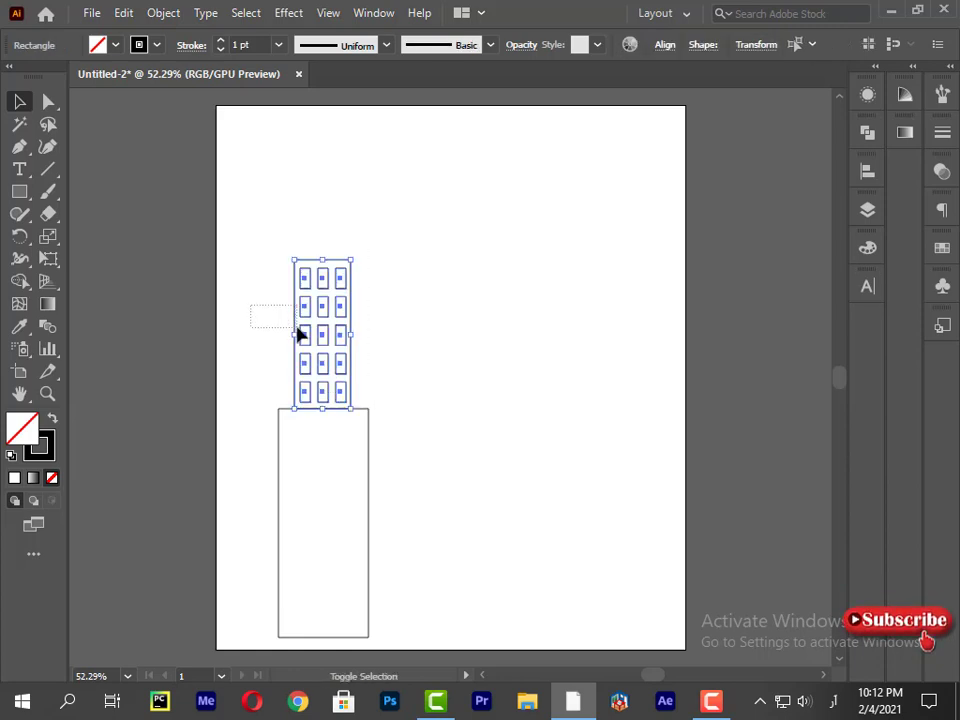
pyautogui.click(261, 426)
# Draw a larger window rectangle in the lower tower's top corner and duplicate it across to form a row of three.
pyautogui.click(14, 199)
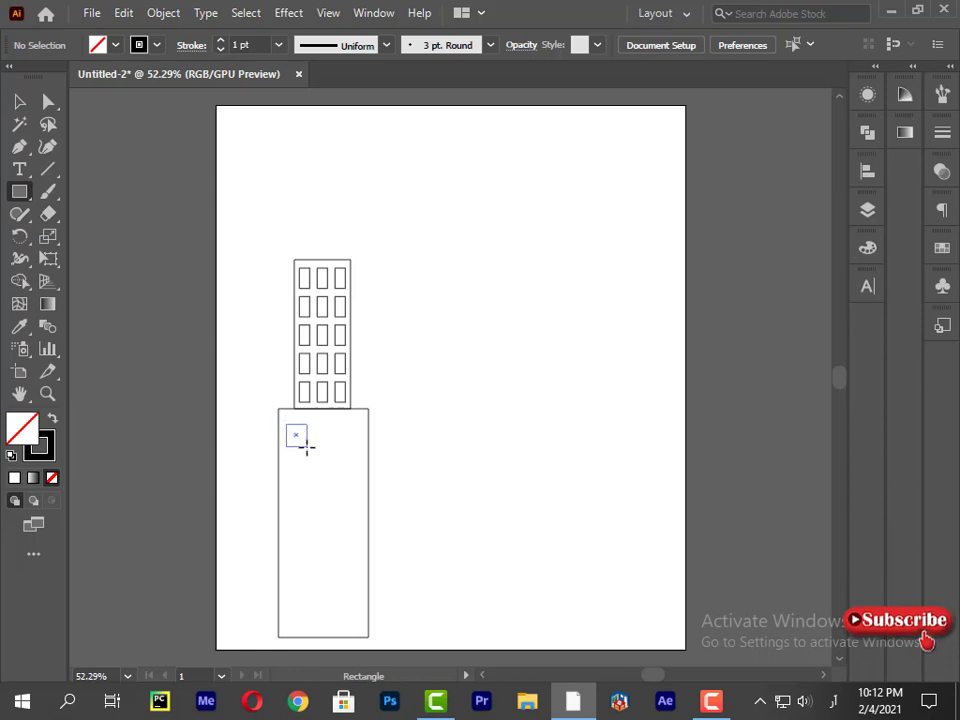
pyautogui.moveTo(301, 452); pyautogui.dragTo(325, 438)
pyautogui.click(19, 101)
pyautogui.click(265, 370)
pyautogui.click(290, 462)
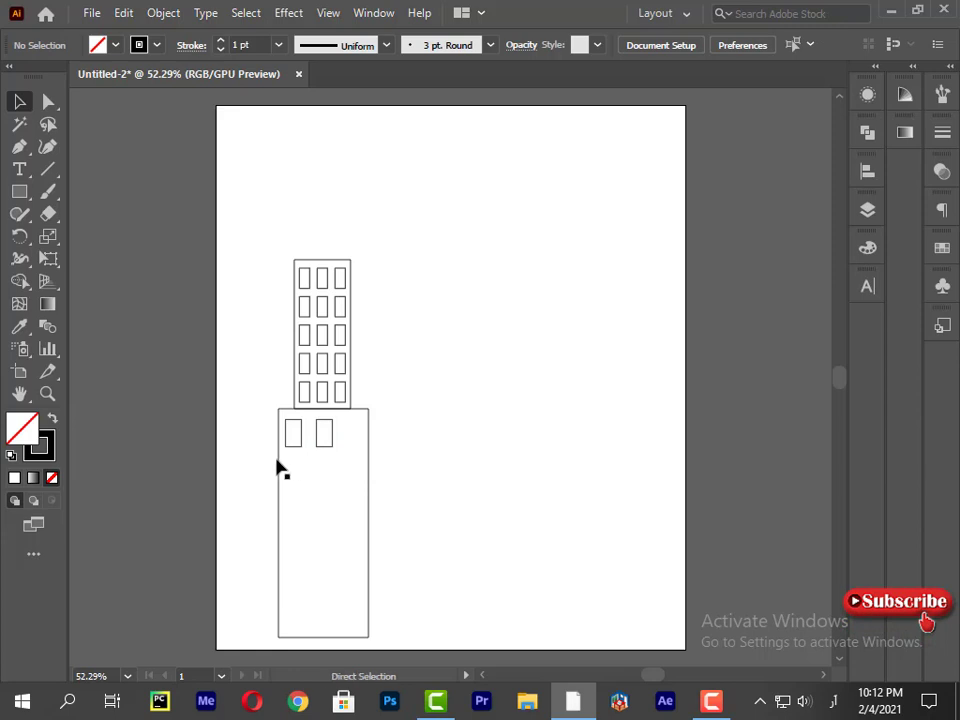
pyautogui.click(301, 440)
# Copy the lower tower's window row downward and repeat it to make five rows.
pyautogui.moveTo(301, 440); pyautogui.dragTo(331, 483)
pyautogui.click(288, 480)
pyautogui.click(319, 437)
pyautogui.hotkey('ctrl', 'd')
pyautogui.hotkey('ctrl', 'd')
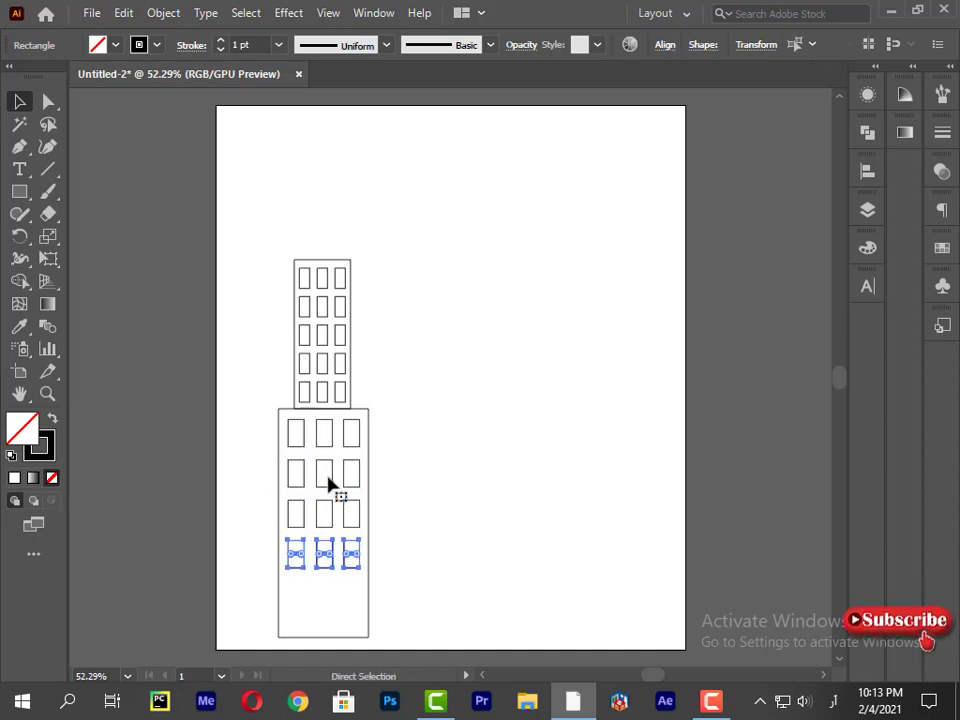
pyautogui.hotkey('ctrl', 'd')
# Stretch the lower tower's window grid down until it nearly reaches the tower's base.
pyautogui.moveTo(353, 431); pyautogui.dragTo(372, 428)
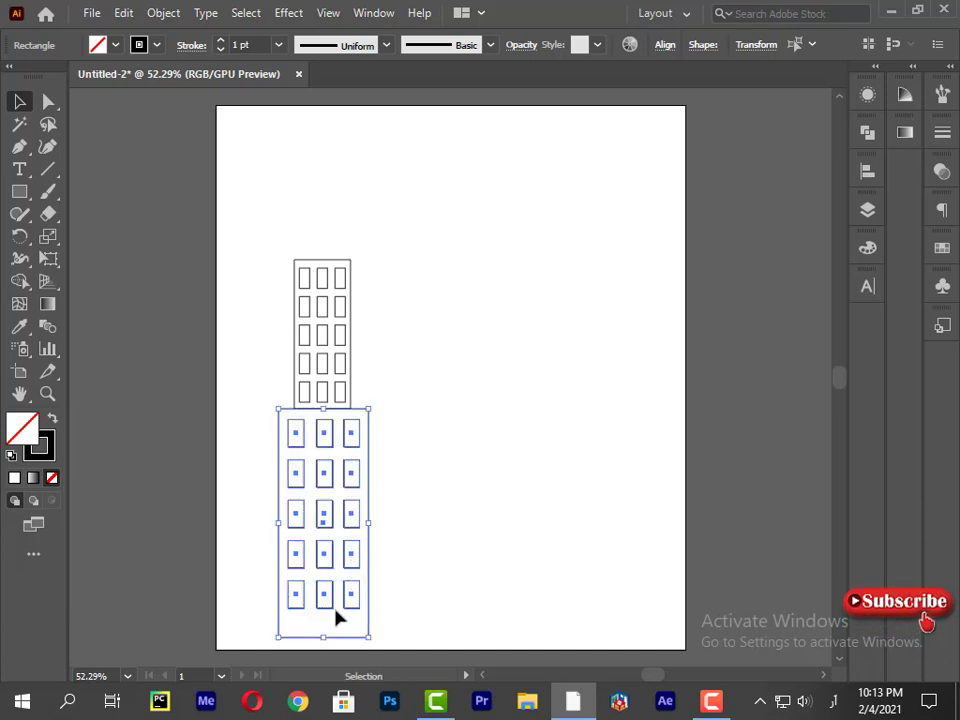
pyautogui.keyDown('shift'); pyautogui.click(369, 633); pyautogui.keyUp('shift')
pyautogui.moveTo(359, 608)
pyautogui.mouseDown()
pyautogui.moveTo(362, 634)
pyautogui.moveTo(362, 626)
pyautogui.mouseUp()
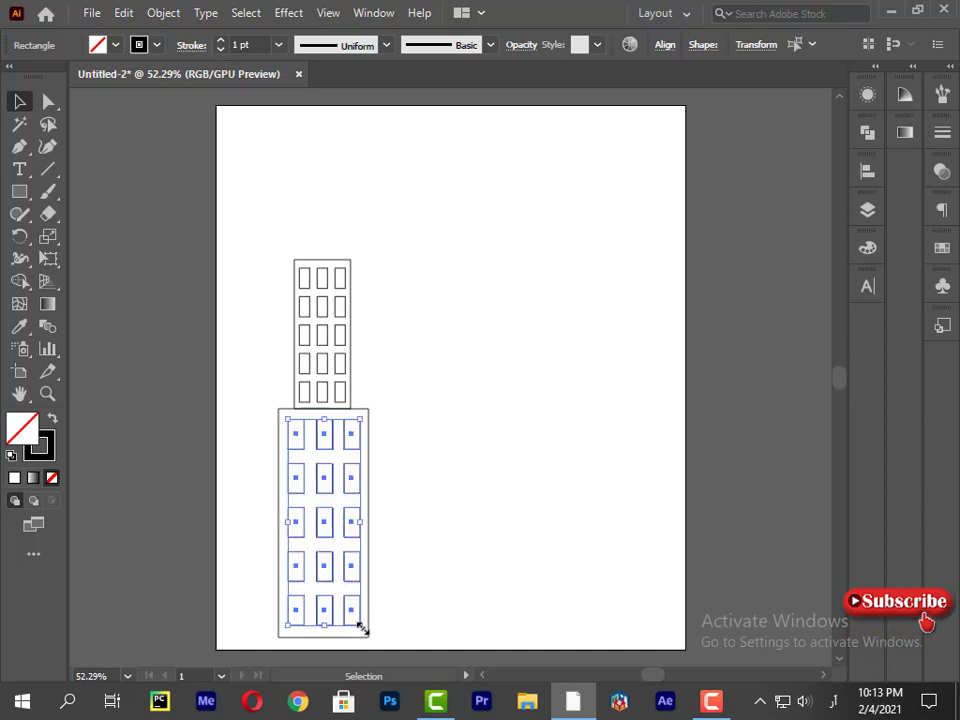
pyautogui.click(250, 318)
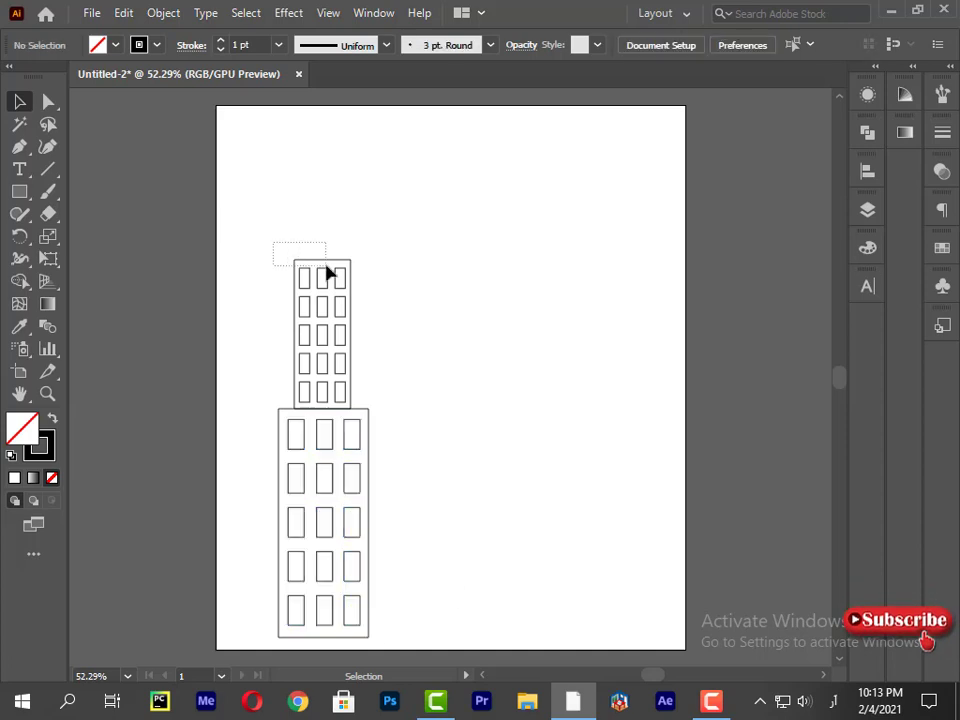
# Shrink the upper tower's window grid slightly and nudge it to leave even margins inside the tower.
pyautogui.moveTo(330, 272); pyautogui.dragTo(356, 403)
pyautogui.keyDown('shift'); pyautogui.click(295, 262); pyautogui.keyUp('shift')
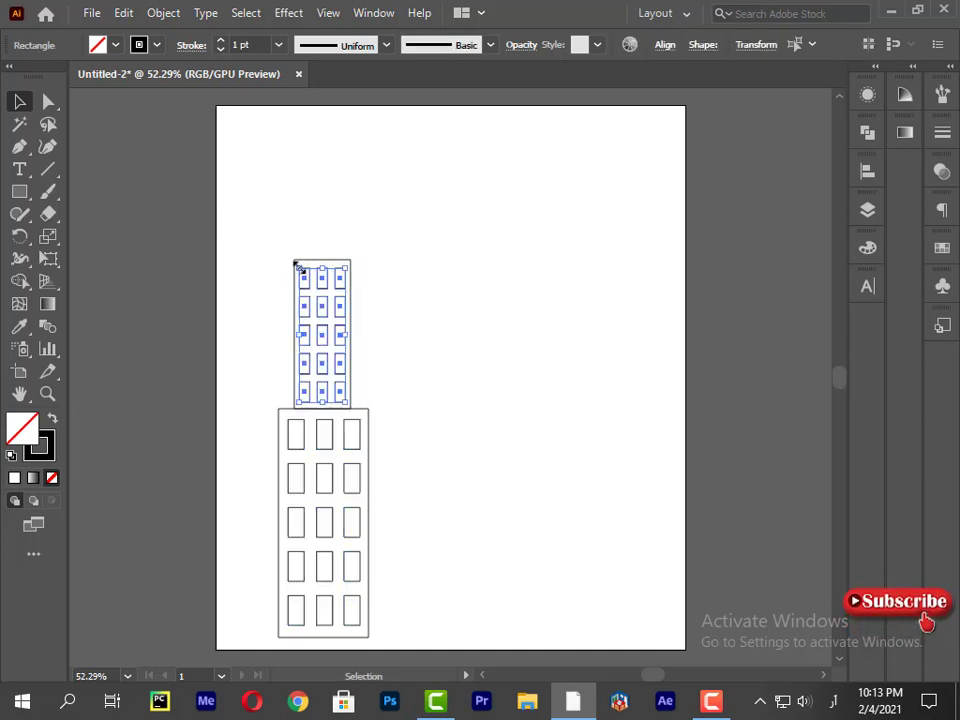
pyautogui.moveTo(296, 265); pyautogui.dragTo(300, 280)
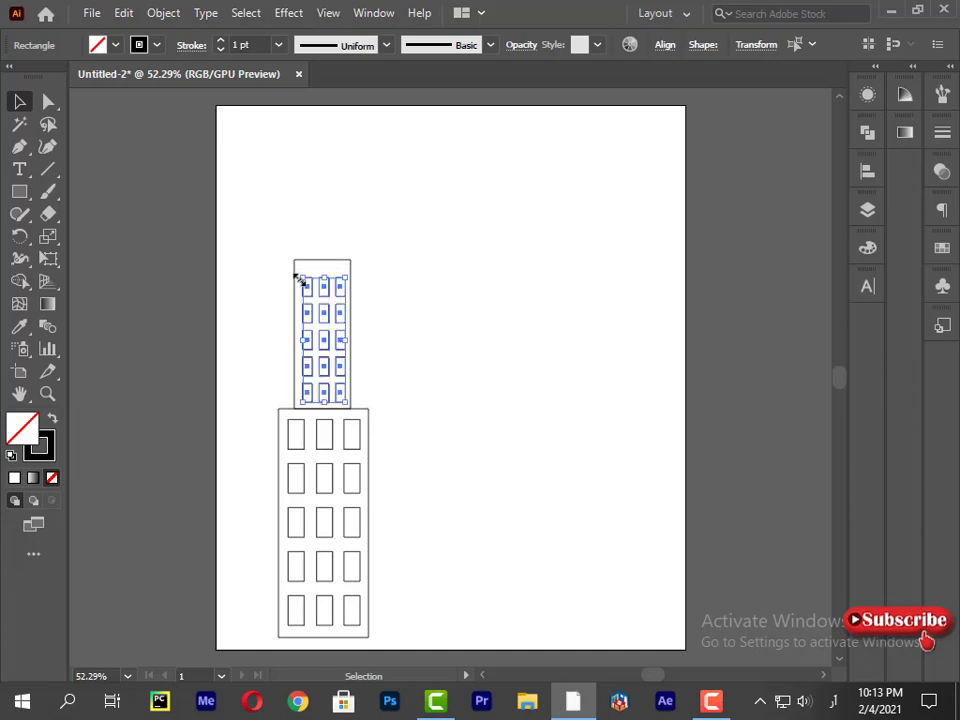
pyautogui.hotkey('shift', 'Up')
pyautogui.hotkey('shift', 'Up')
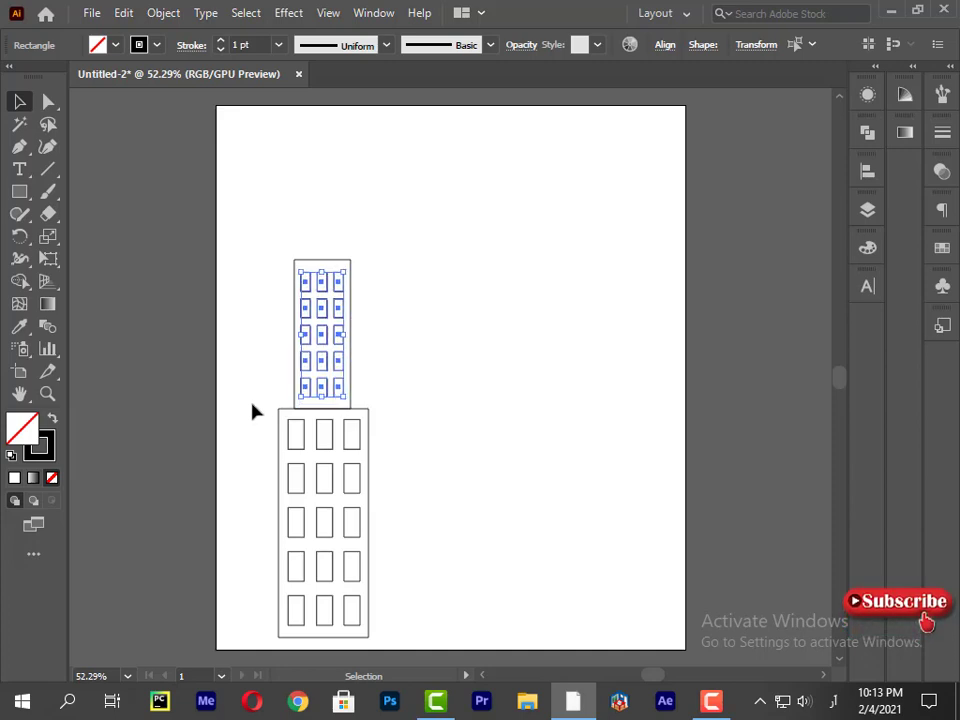
pyautogui.click(261, 380)
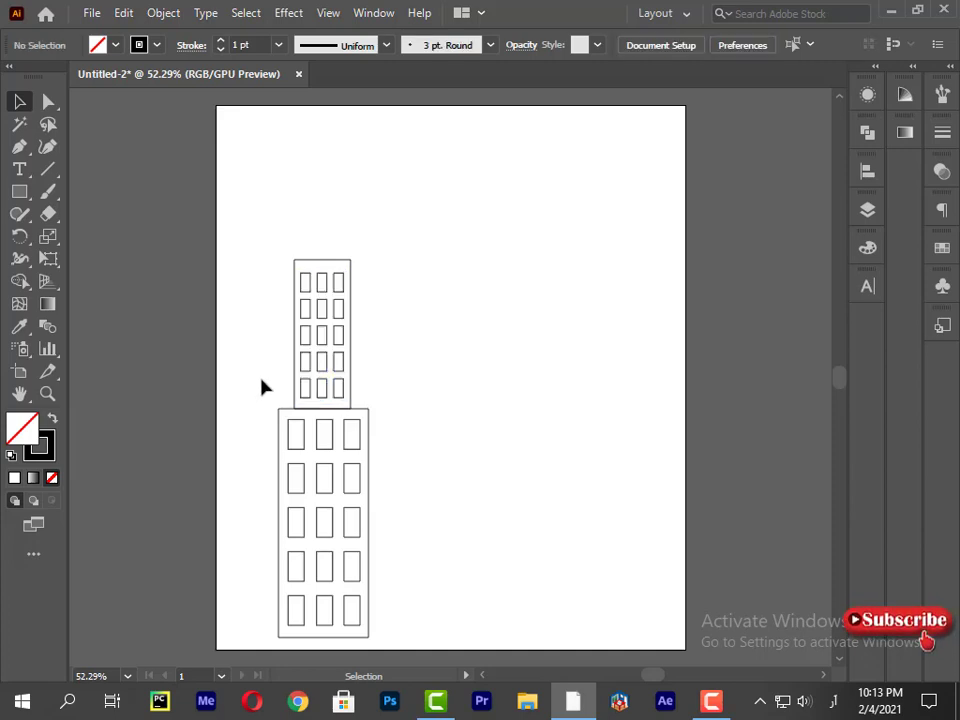
# Give both tower body rectangles a white fill and switch the color sliders to CMYK.
pyautogui.moveTo(254, 202); pyautogui.dragTo(348, 251)
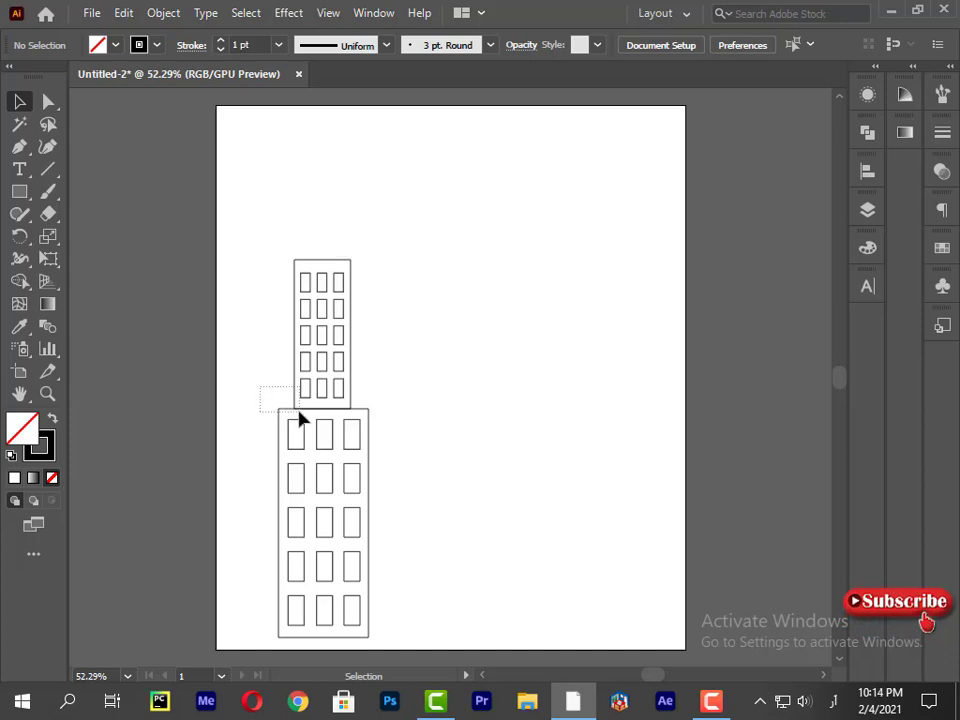
pyautogui.moveTo(299, 416); pyautogui.dragTo(300, 417)
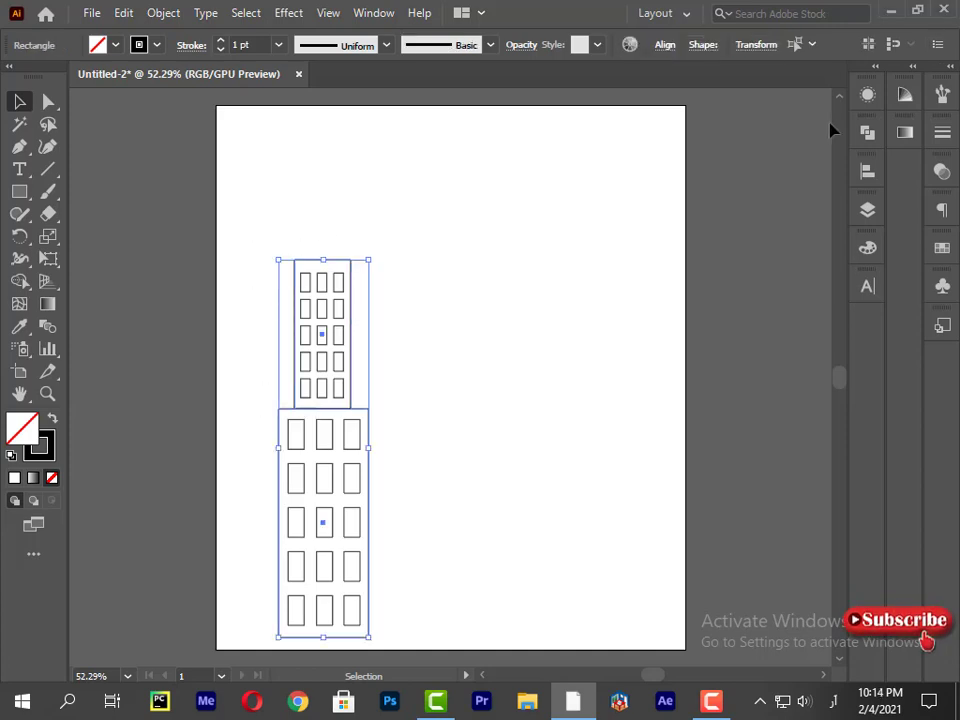
pyautogui.click(867, 245)
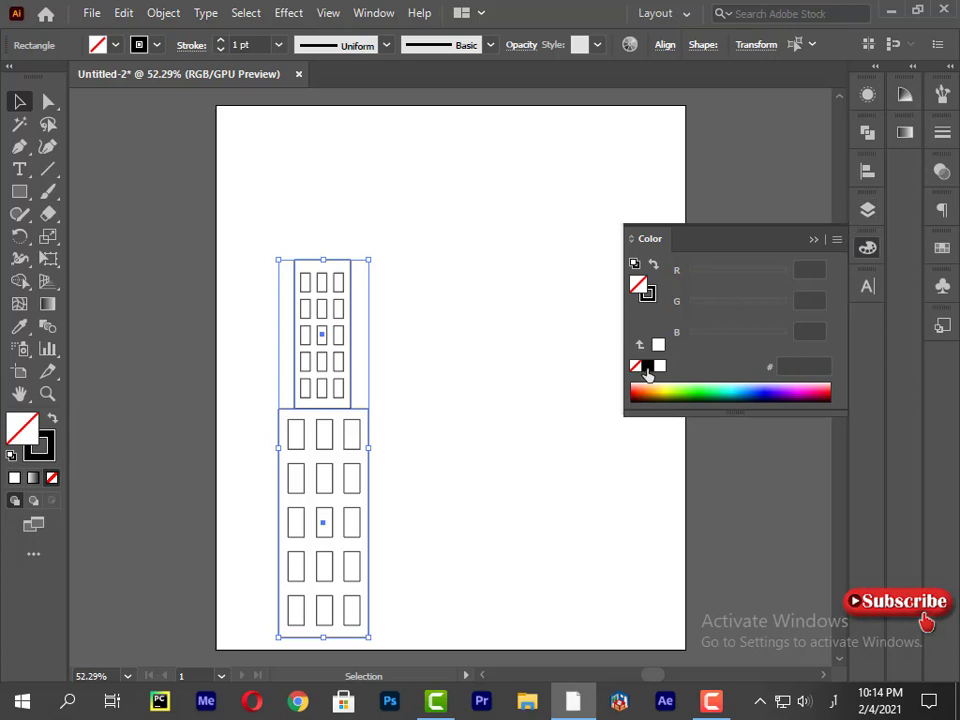
pyautogui.click(659, 366)
pyautogui.click(839, 242)
pyautogui.click(684, 348)
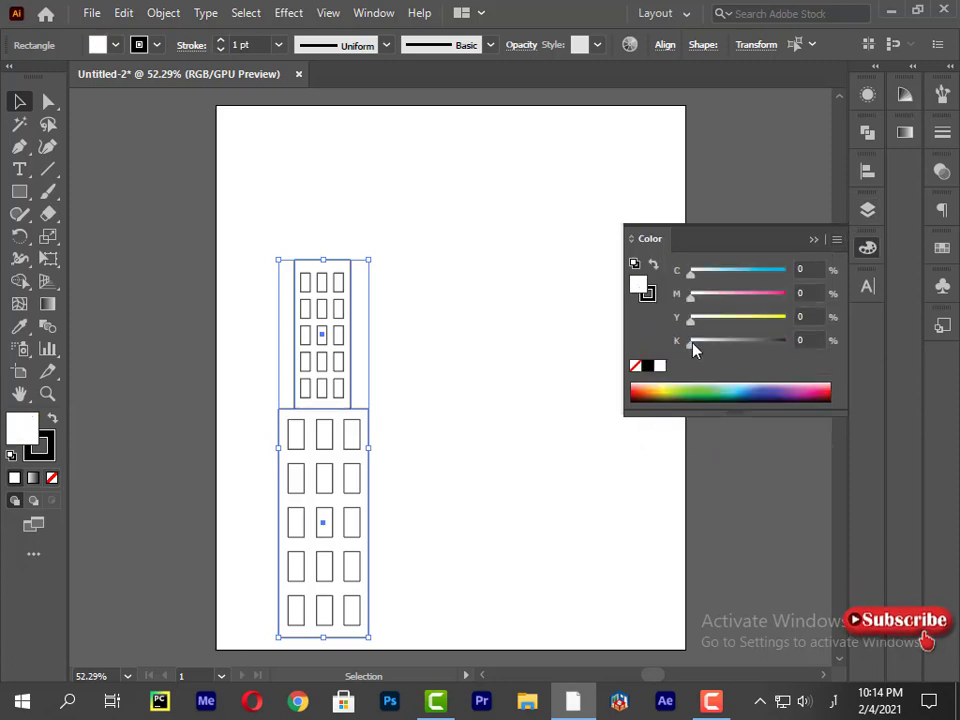
# Fill both tower bodies with red-orange, about M 87% and Y 99%, and remove their outlines.
pyautogui.click(637, 393)
pyautogui.moveTo(767, 298)
pyautogui.mouseDown()
pyautogui.moveTo(797, 294)
pyautogui.moveTo(780, 308)
pyautogui.moveTo(789, 300)
pyautogui.moveTo(769, 305)
pyautogui.moveTo(774, 298)
pyautogui.mouseUp()
pyautogui.click(658, 322)
pyautogui.click(778, 322)
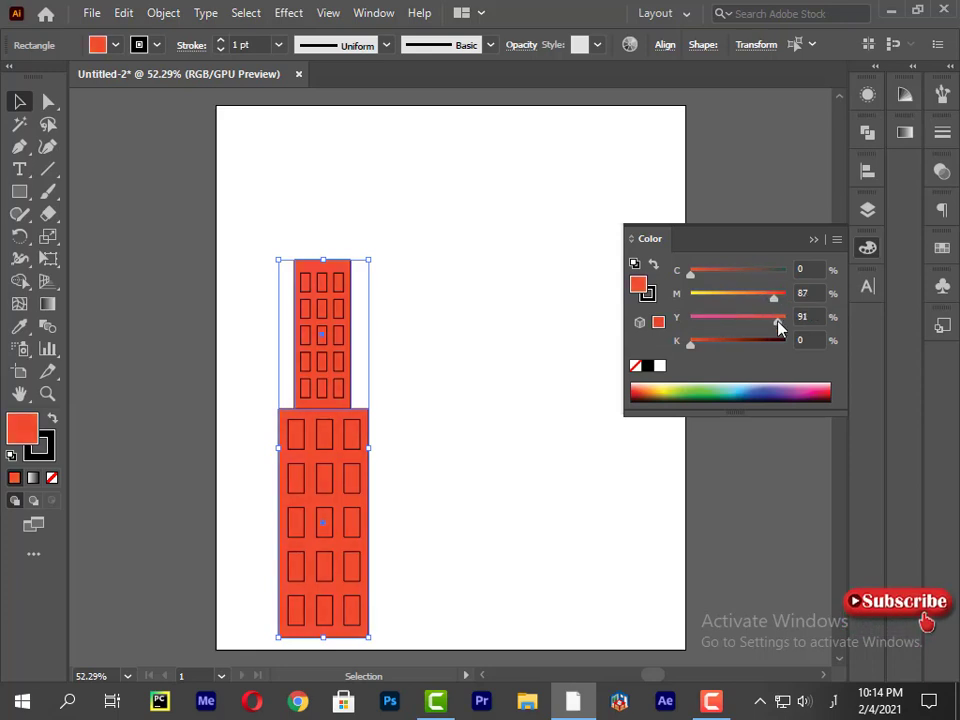
pyautogui.click(52, 477)
pyautogui.click(216, 392)
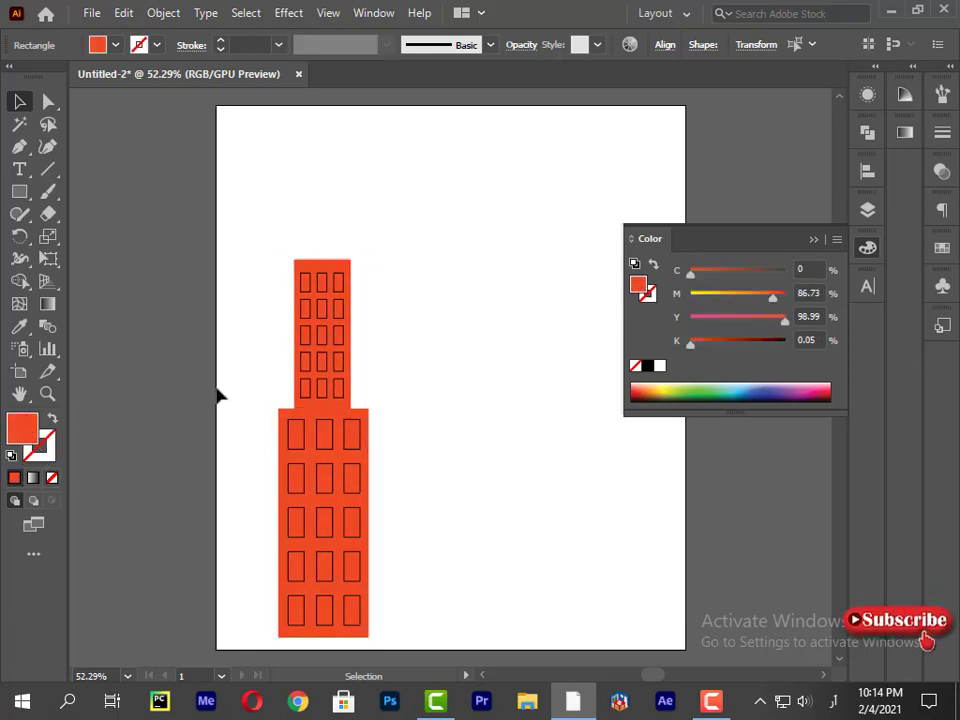
# Select all the windows of both towers and sample the white artboard to give them a white fill without outlines.
pyautogui.moveTo(243, 232); pyautogui.dragTo(381, 623)
pyautogui.keyDown('shift'); pyautogui.click(312, 460); pyautogui.keyUp('shift')
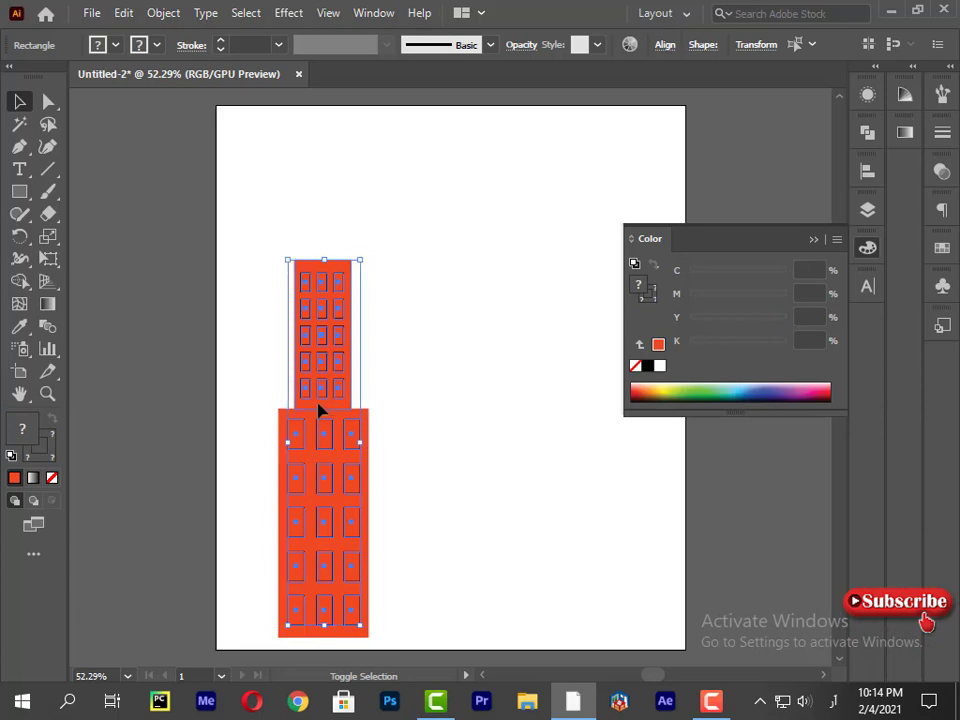
pyautogui.keyDown('shift'); pyautogui.click(316, 403); pyautogui.keyUp('shift')
pyautogui.click(18, 328)
pyautogui.click(282, 245)
pyautogui.click(19, 101)
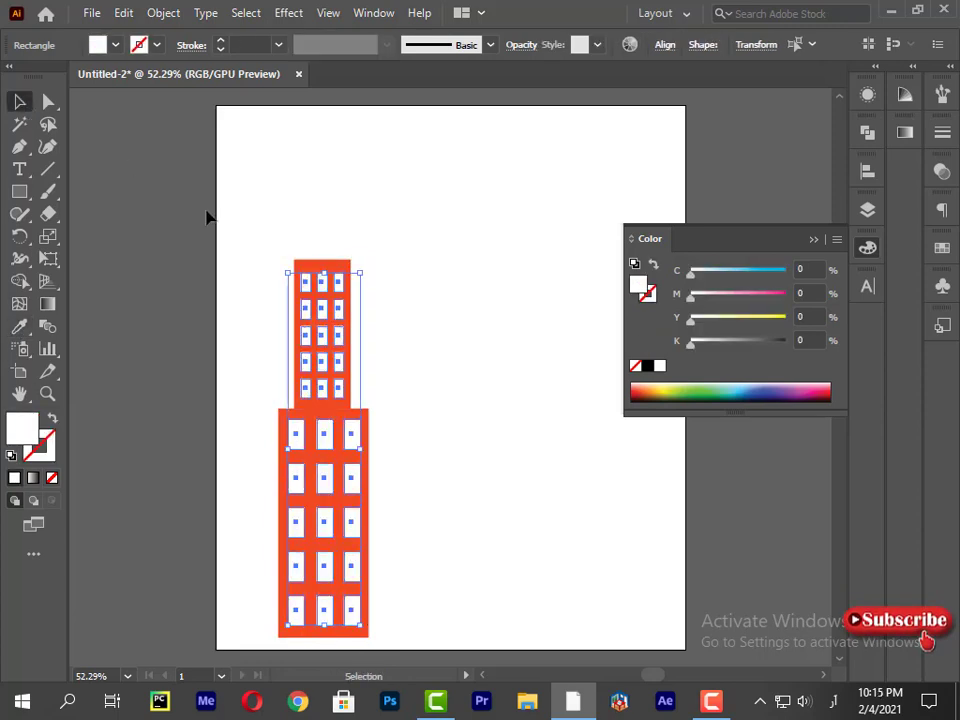
# Place a copy of the whole building beside the artboard's left edge and group it.
pyautogui.moveTo(236, 236); pyautogui.dragTo(343, 606)
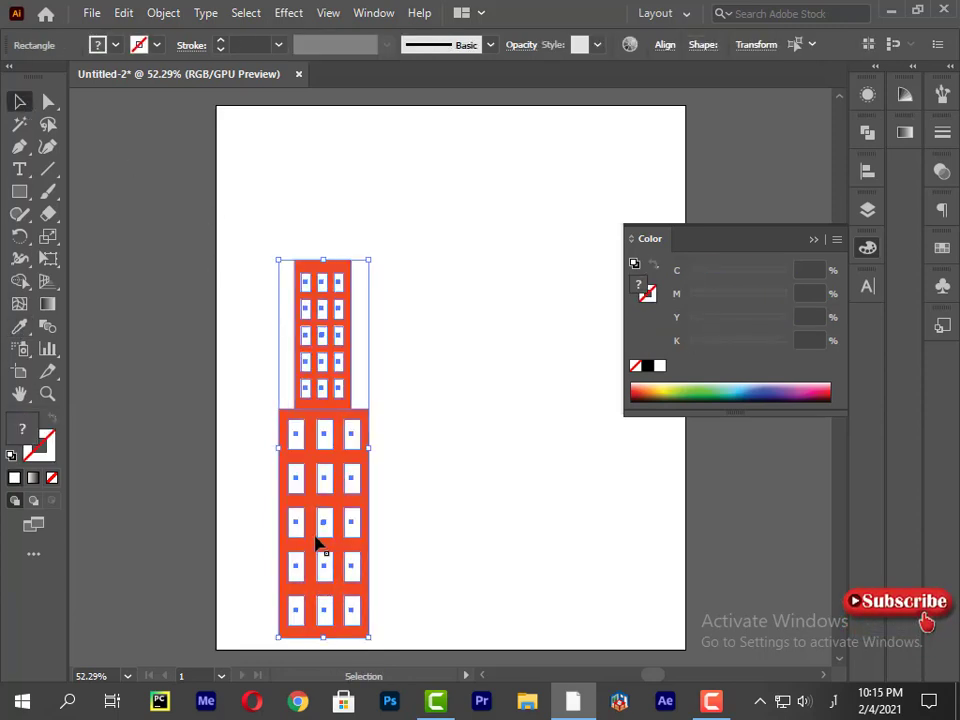
pyautogui.moveTo(318, 541); pyautogui.dragTo(93, 345)
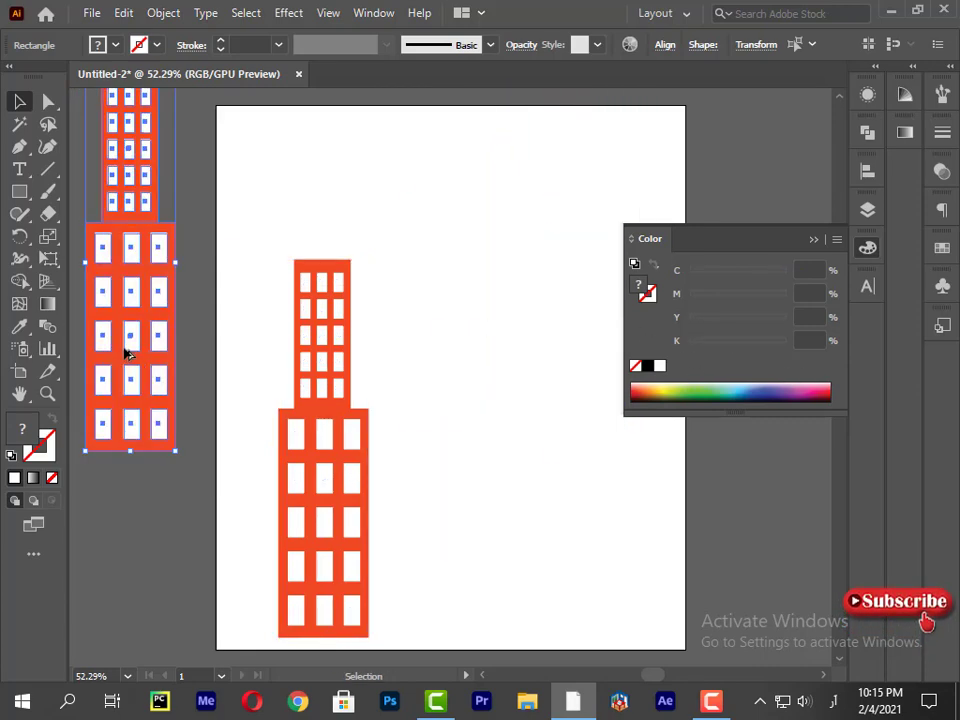
pyautogui.rightClick(127, 350)
pyautogui.click(200, 415)
pyautogui.click(258, 405)
# Recolor both tower bodies of the artboard building to a lighter coral with M 74% and Y 58%.
pyautogui.click(334, 403)
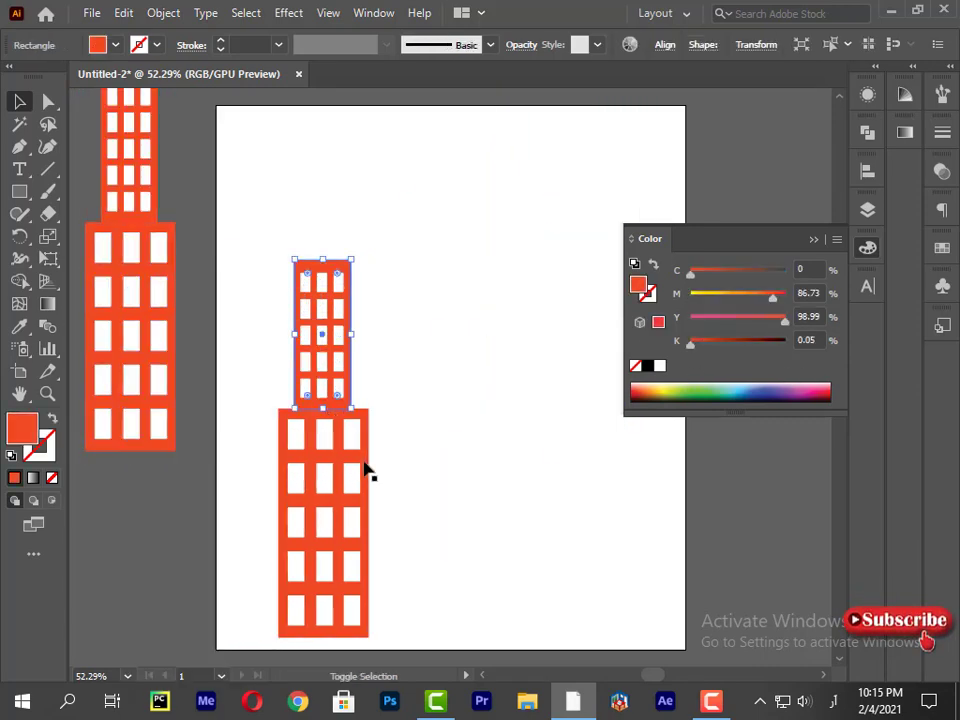
pyautogui.keyDown('shift'); pyautogui.click(364, 463); pyautogui.keyUp('shift')
pyautogui.moveTo(785, 321); pyautogui.dragTo(760, 303)
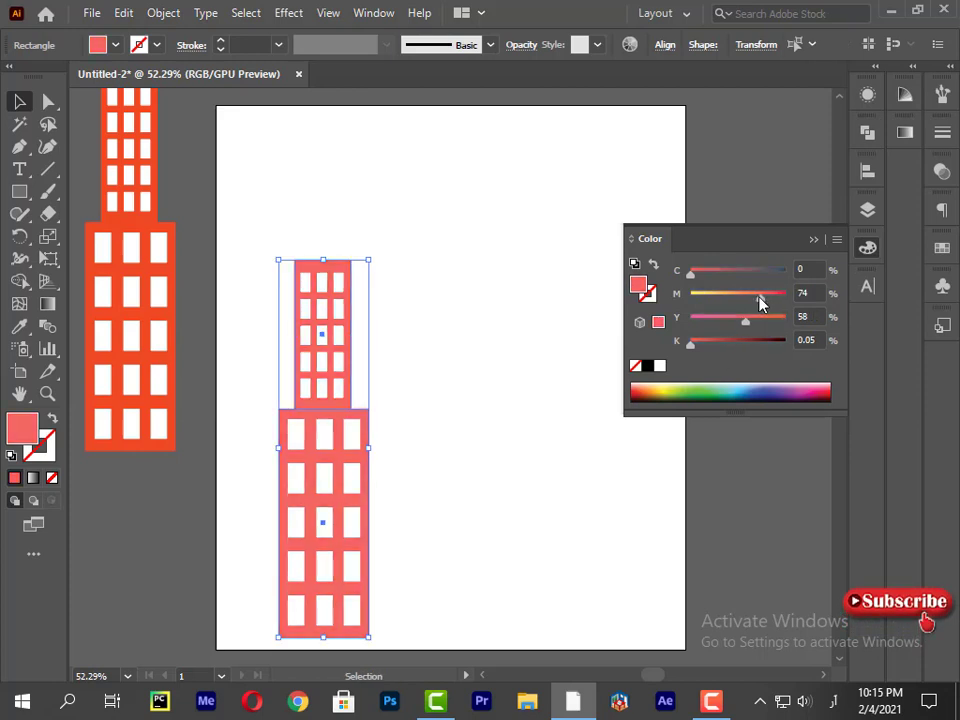
pyautogui.click(514, 410)
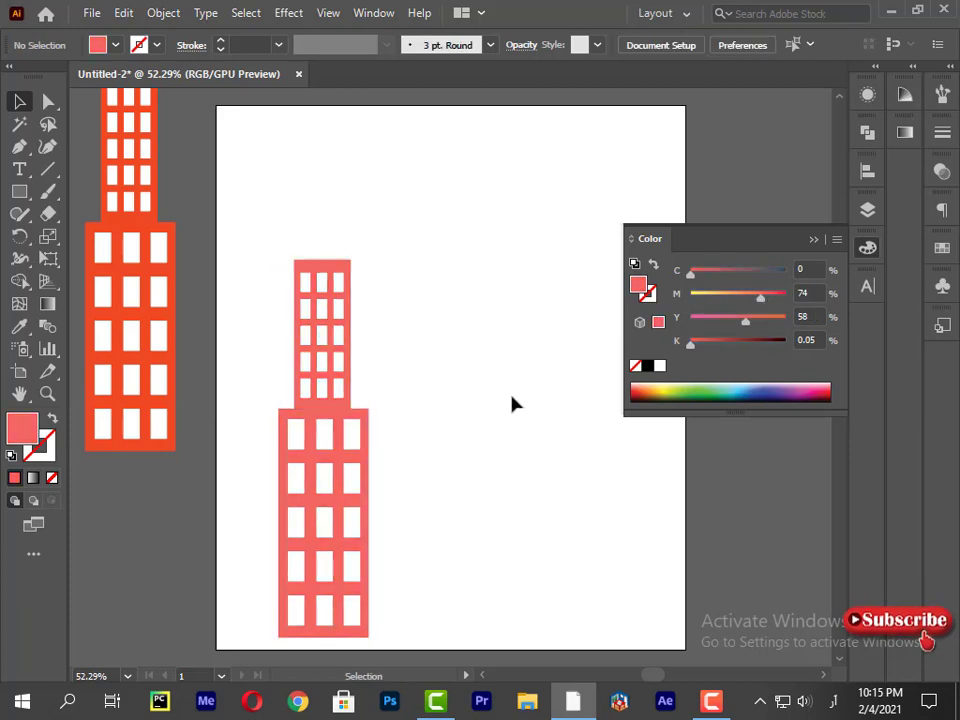
# Place a copy of the coral building beside the artboard's right edge and group it.
pyautogui.click(321, 561)
pyautogui.moveTo(321, 561); pyautogui.dragTo(762, 568)
pyautogui.rightClick(762, 568)
pyautogui.click(825, 302)
pyautogui.click(527, 470)
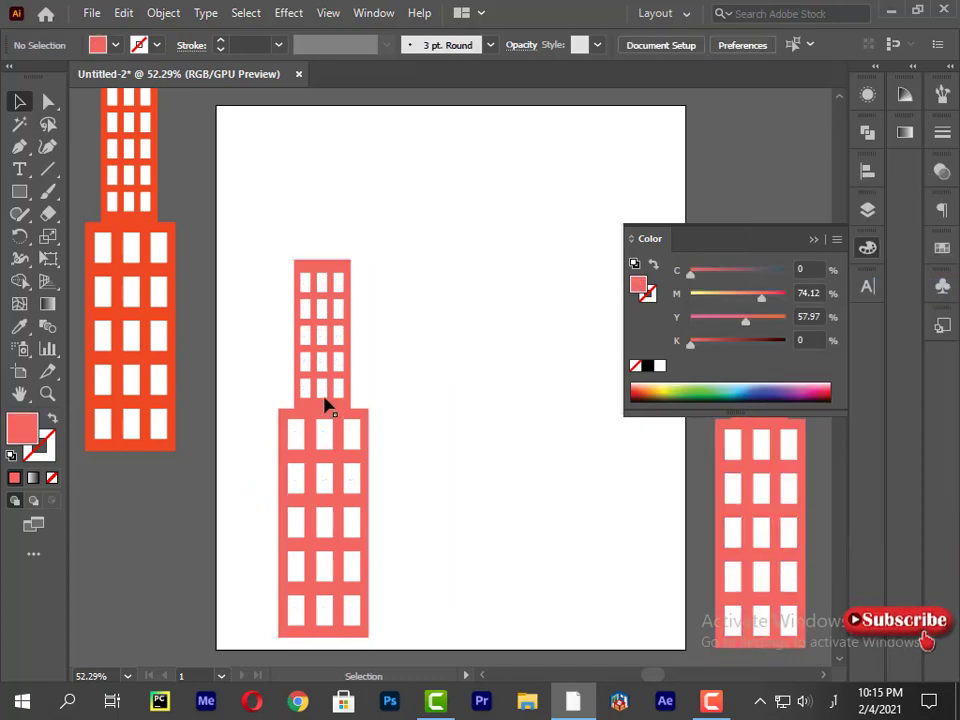
# Fill both tower bodies of the artboard building with black.
pyautogui.moveTo(235, 388); pyautogui.dragTo(298, 420)
pyautogui.click(647, 365)
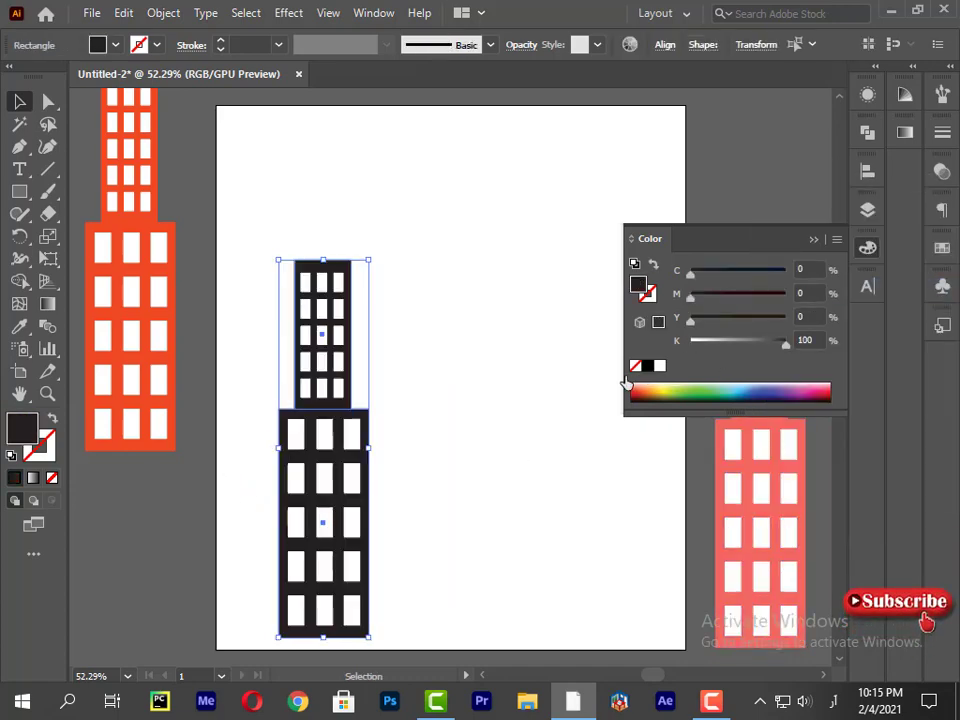
pyautogui.hotkey('ctrl', 'shift', 'a')
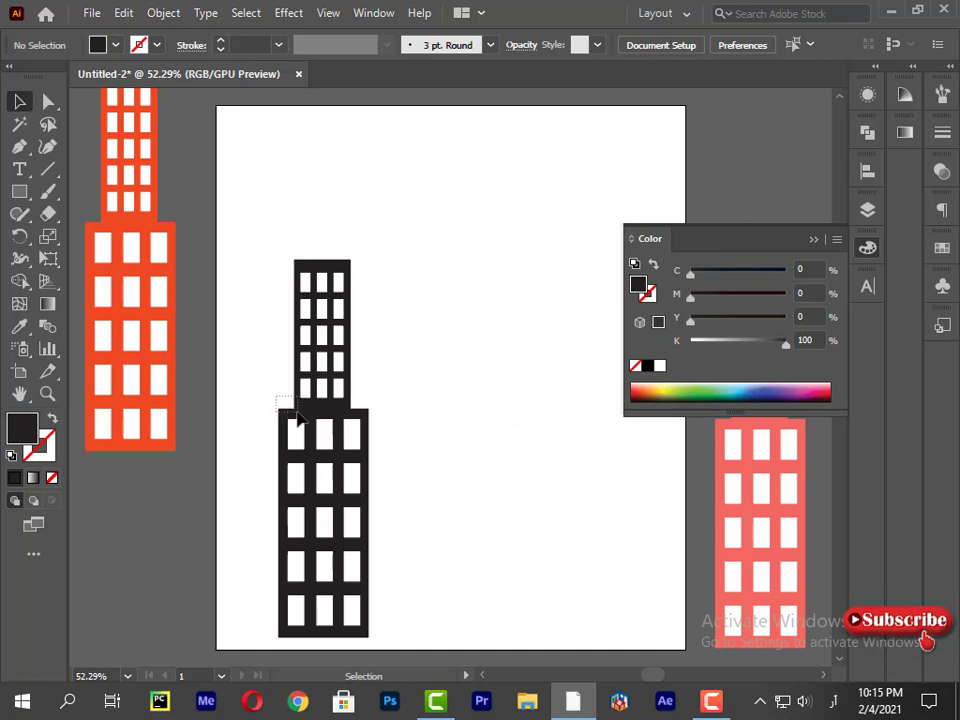
# Recolor both tower bodies of the artboard building to pure black with R, G and B at 0, returning the color sliders to CMYK.
pyautogui.moveTo(298, 416); pyautogui.dragTo(298, 416)
pyautogui.moveTo(722, 343); pyautogui.dragTo(762, 351)
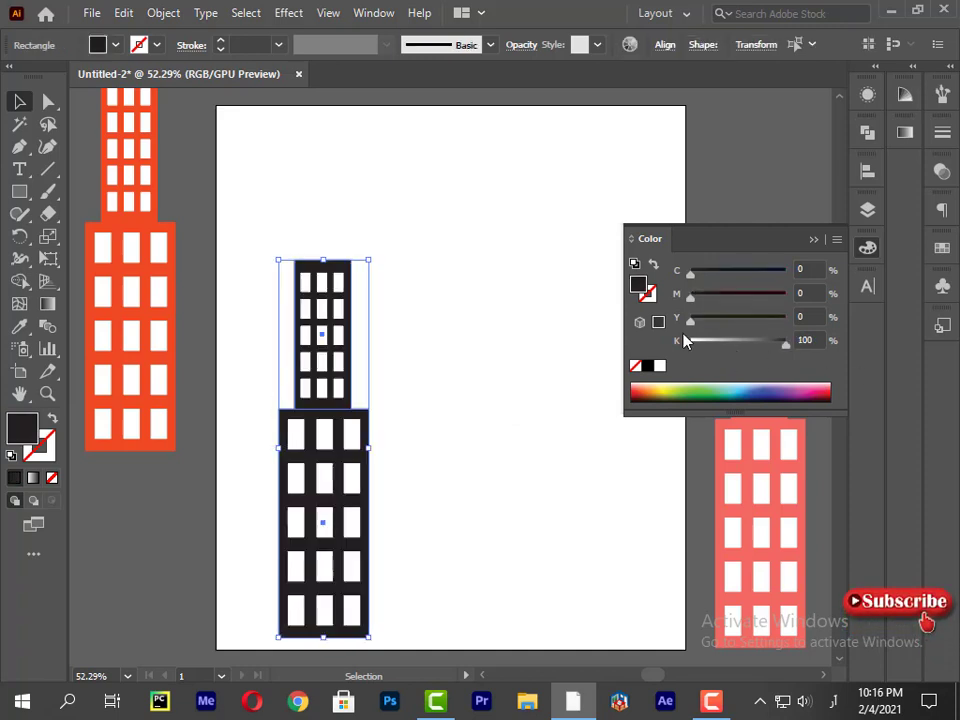
pyautogui.click(838, 243)
pyautogui.click(783, 300)
pyautogui.moveTo(703, 336); pyautogui.dragTo(650, 336)
pyautogui.moveTo(703, 305); pyautogui.dragTo(655, 305)
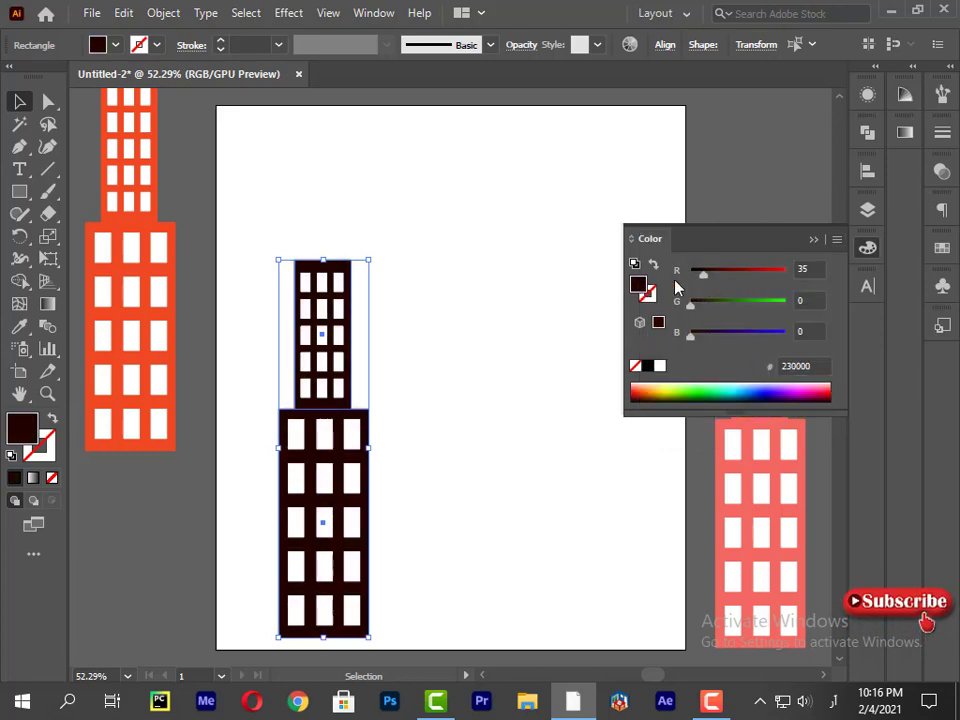
pyautogui.moveTo(703, 272); pyautogui.dragTo(636, 268)
pyautogui.click(837, 240)
pyautogui.click(741, 340)
pyautogui.click(540, 462)
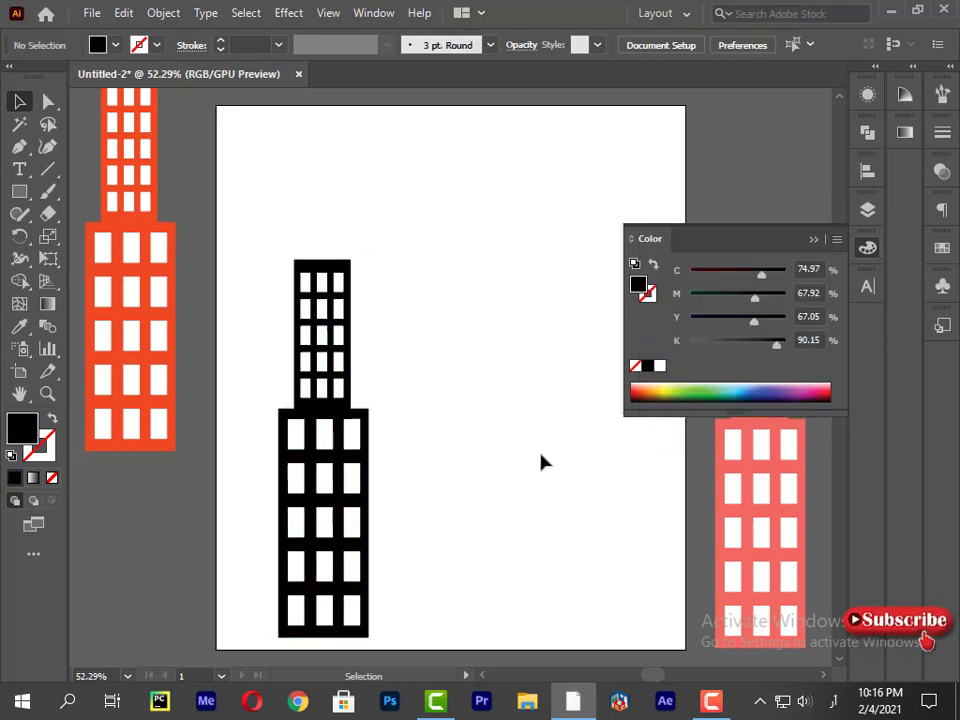
# Place a copy of the black building beside the artboard's left edge, below the orange-red one, and group it.
pyautogui.moveTo(283, 268); pyautogui.dragTo(380, 634)
pyautogui.moveTo(325, 498); pyautogui.dragTo(112, 686)
pyautogui.moveTo(319, 512); pyautogui.dragTo(133, 588)
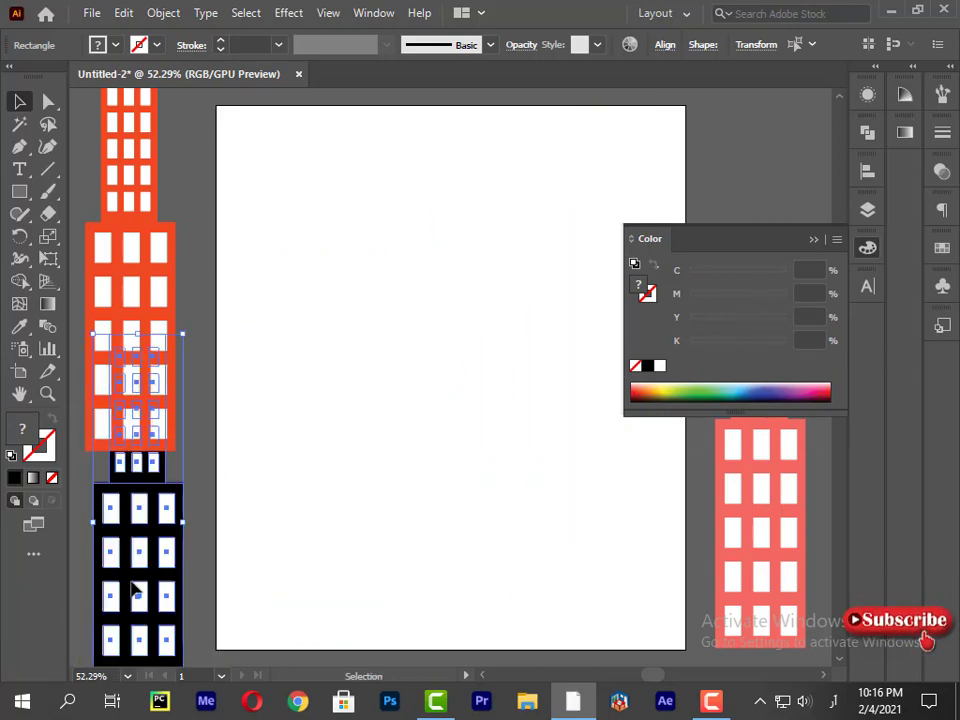
pyautogui.hotkey('ctrl', 'z')
pyautogui.moveTo(345, 565); pyautogui.dragTo(129, 645)
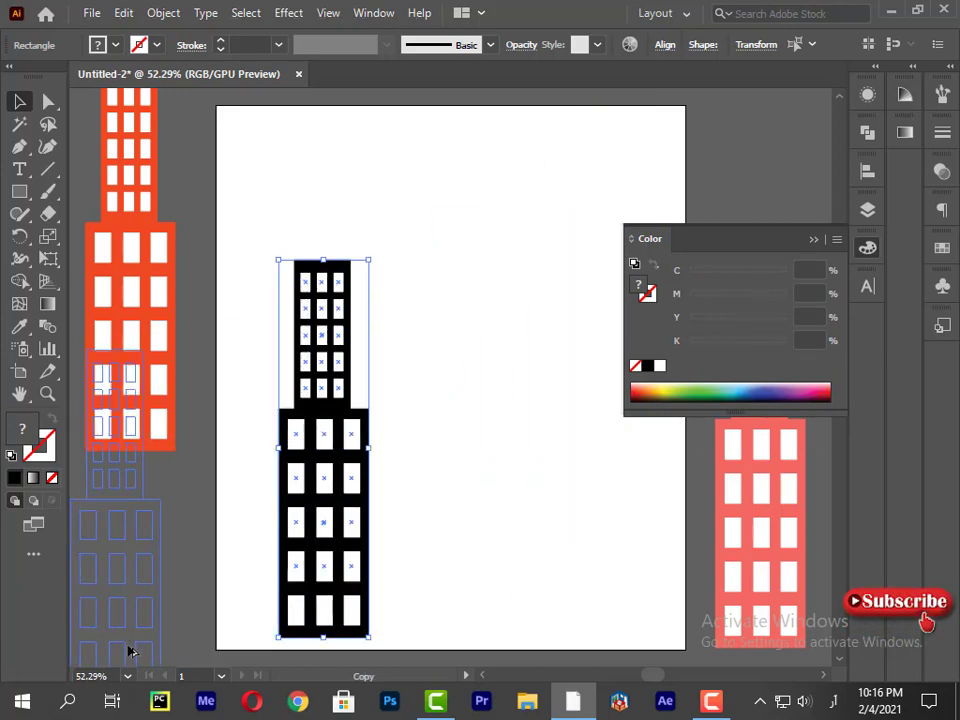
pyautogui.rightClick(129, 645)
pyautogui.click(175, 370)
pyautogui.click(455, 458)
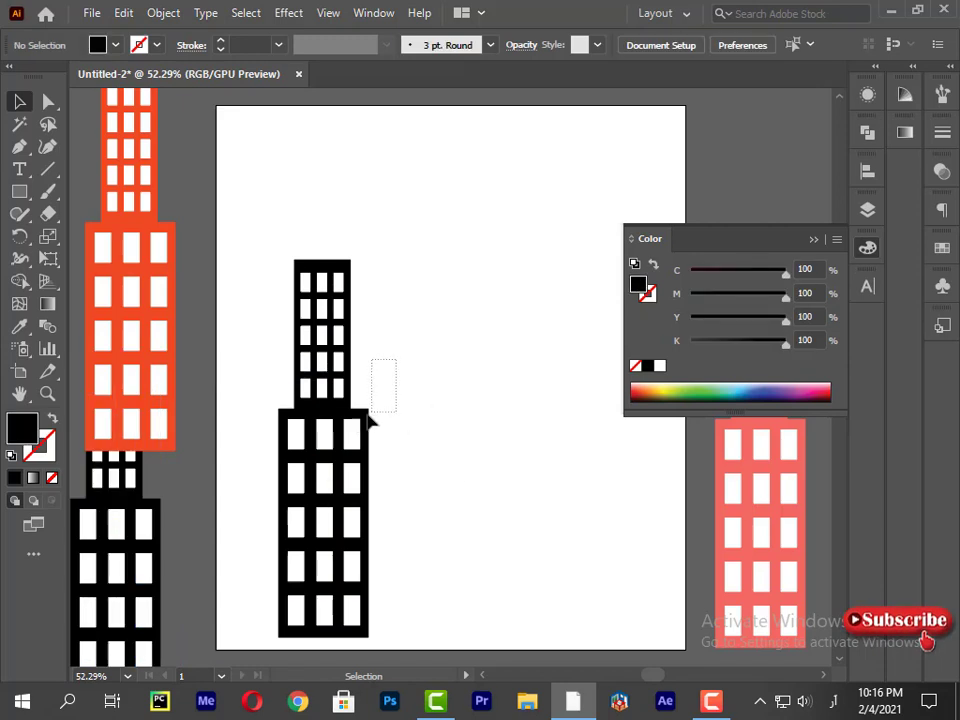
# Recolor both tower bodies of the artboard building to golden yellow with C 0%, M 30% and Y 100%.
pyautogui.moveTo(368, 415); pyautogui.dragTo(349, 416)
pyautogui.click(668, 393)
pyautogui.moveTo(765, 319); pyautogui.dragTo(815, 321)
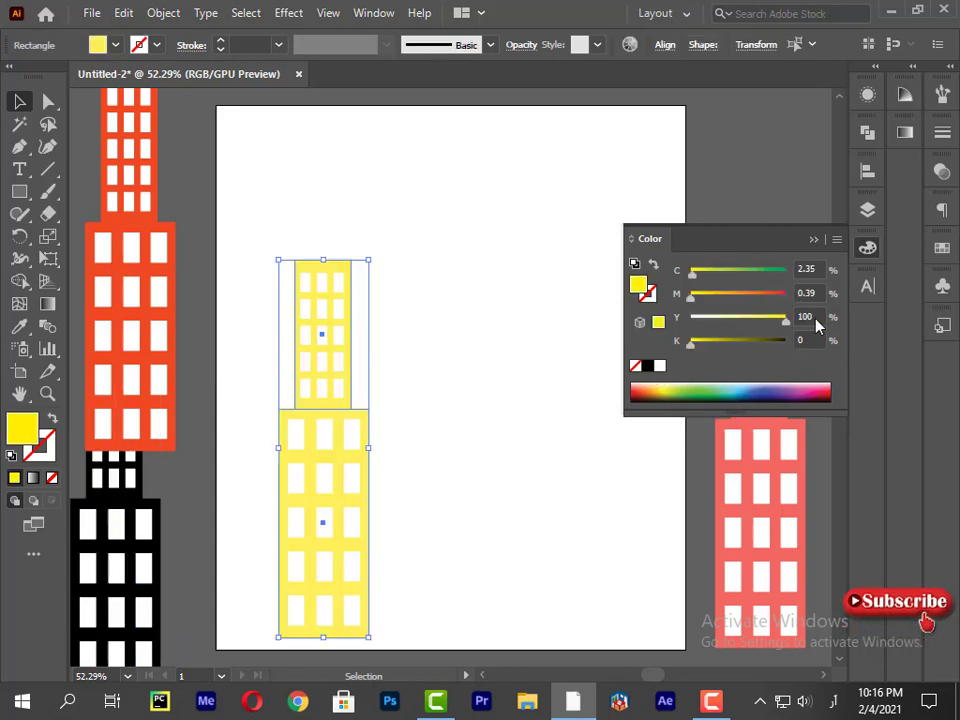
pyautogui.moveTo(693, 273); pyautogui.dragTo(720, 302)
pyautogui.click(403, 388)
# Draw a small yellow rectangle as a rooftop block centered on top of the upper tower.
pyautogui.press('m')
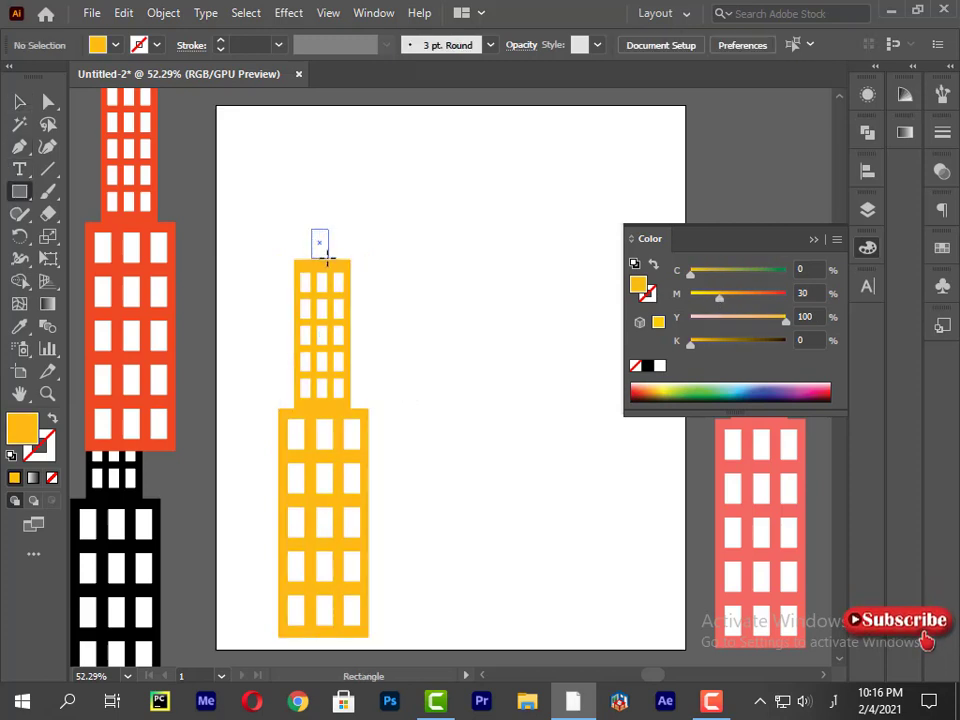
pyautogui.moveTo(325, 255)
pyautogui.mouseDown()
pyautogui.moveTo(332, 221)
pyautogui.moveTo(321, 244)
pyautogui.mouseUp()
pyautogui.press('v')
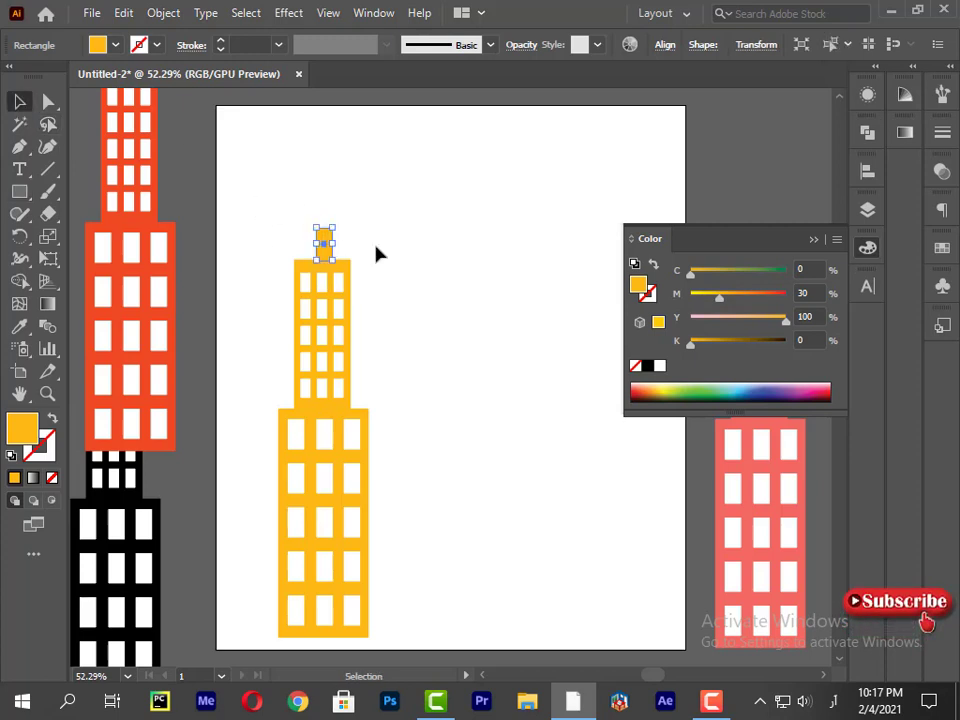
pyautogui.click(345, 247)
pyautogui.click(324, 244)
pyautogui.click(312, 242)
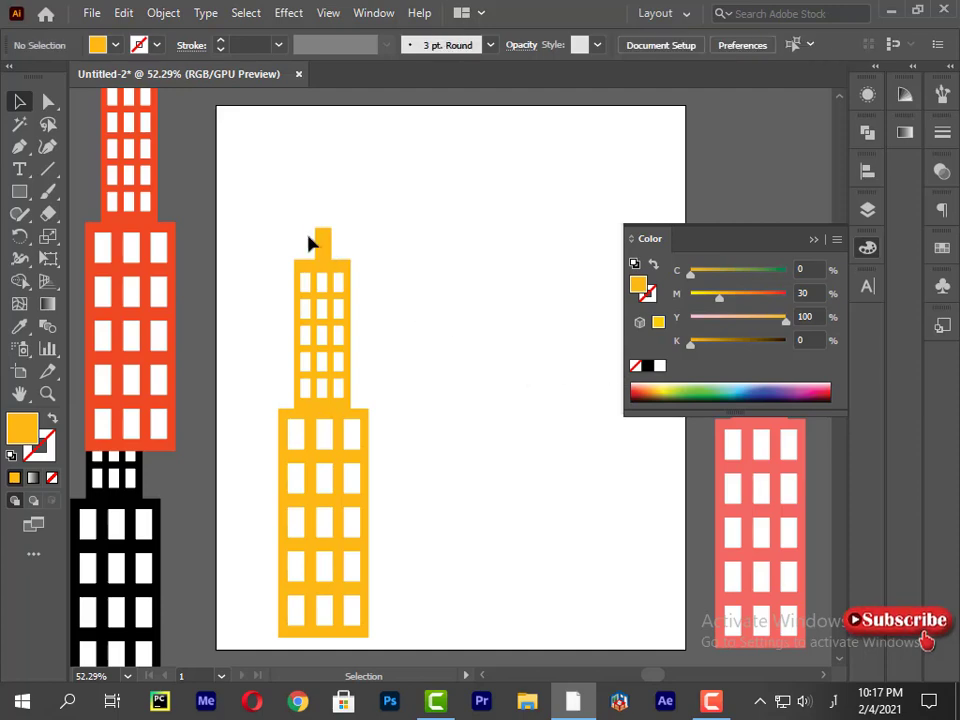
# Place a copy of the whole yellow building beside the artboard's right edge, above the coral one, and group it.
pyautogui.moveTo(244, 218); pyautogui.dragTo(399, 619)
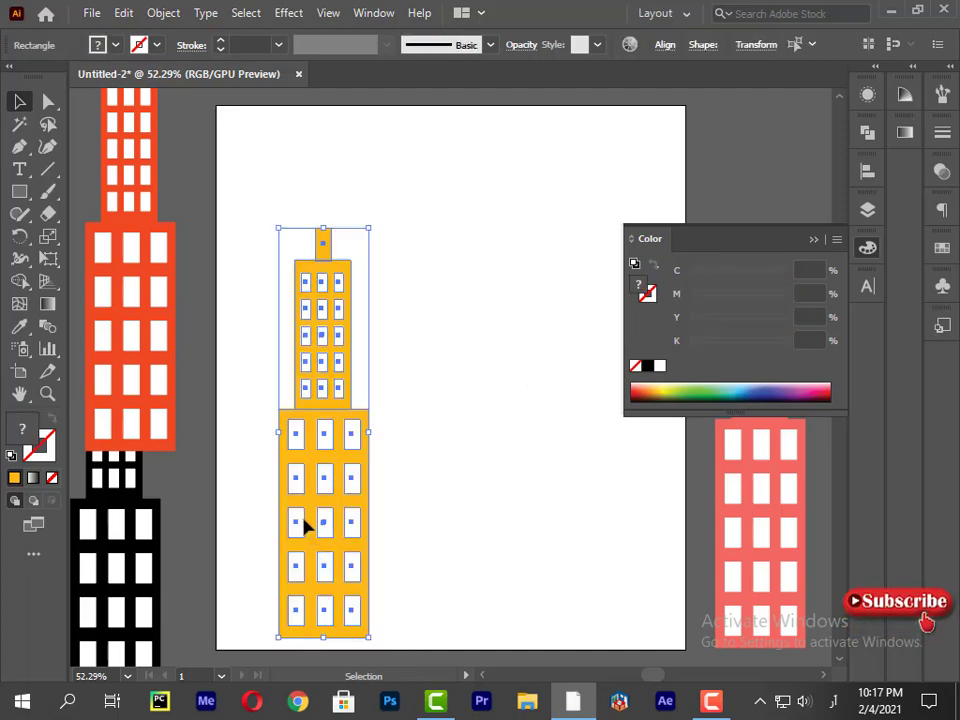
pyautogui.moveTo(306, 521); pyautogui.dragTo(743, 362)
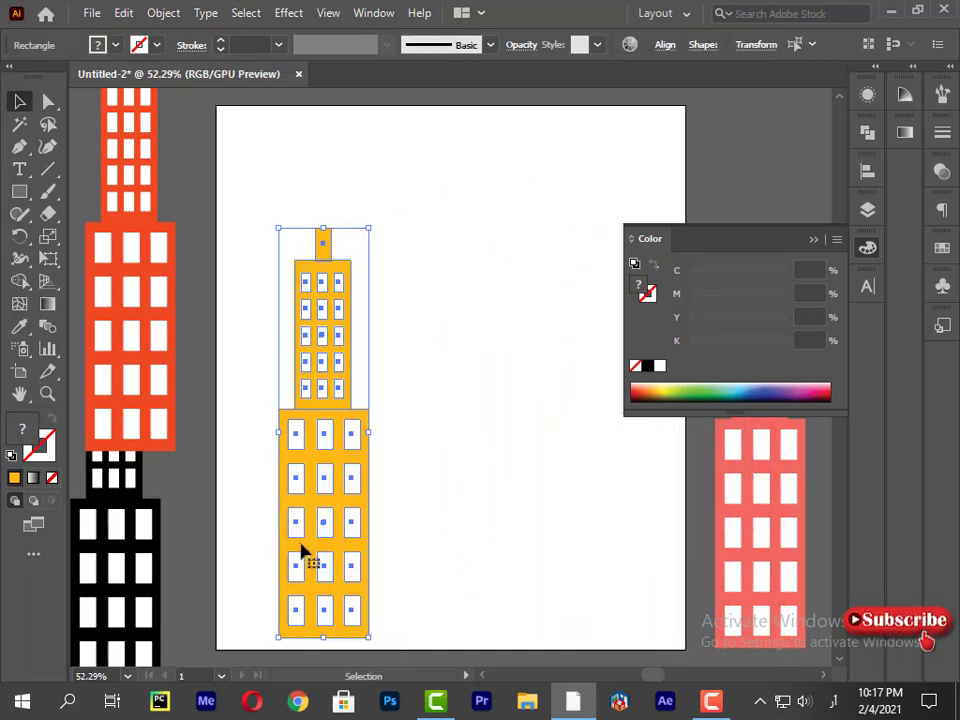
pyautogui.moveTo(306, 557); pyautogui.dragTo(761, 219)
pyautogui.rightClick(786, 336)
pyautogui.click(516, 456)
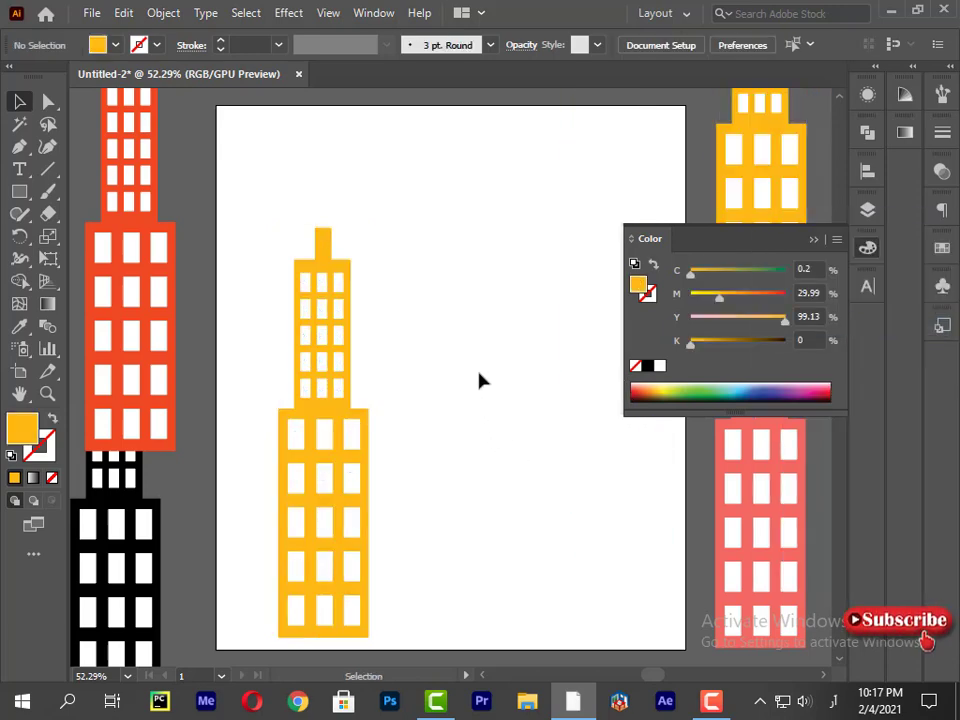
# Recolor both tower bodies and the rooftop block of the artboard building to orange with M 40%.
pyautogui.moveTo(348, 414); pyautogui.dragTo(348, 414)
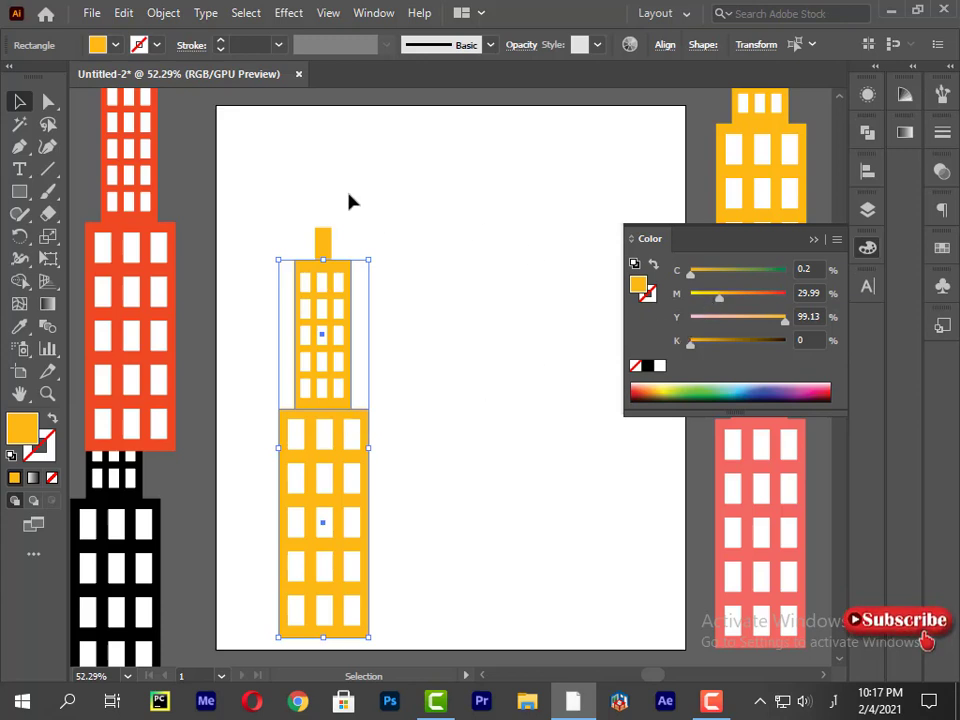
pyautogui.moveTo(348, 202); pyautogui.dragTo(323, 266)
pyautogui.moveTo(719, 298)
pyautogui.mouseDown()
pyautogui.moveTo(744, 300)
pyautogui.moveTo(730, 305)
pyautogui.mouseUp()
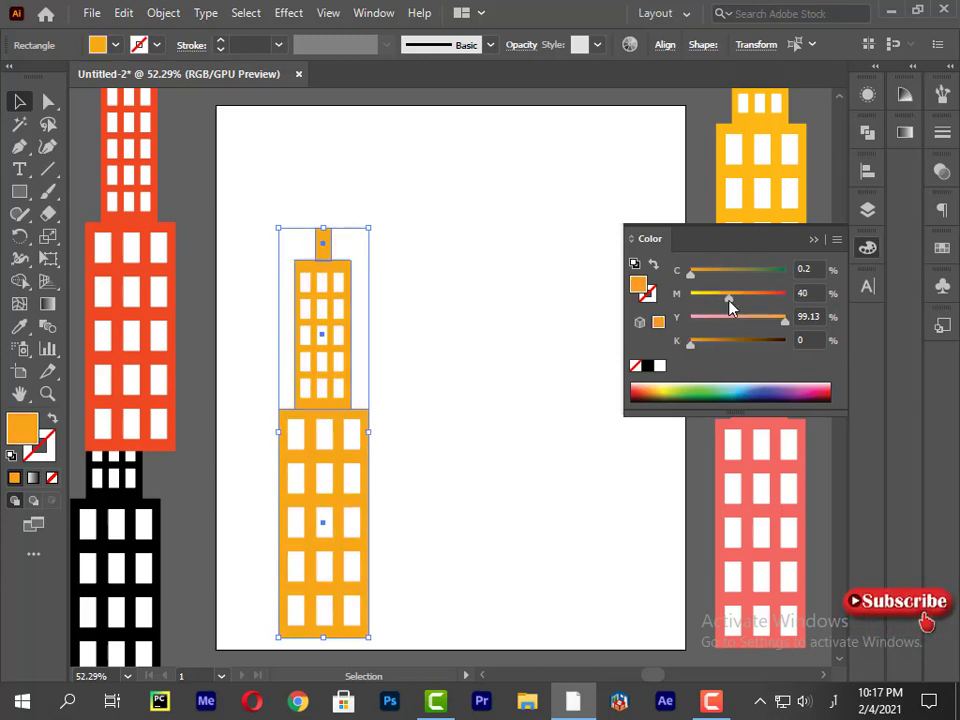
# Scale down the whole orange building and place a grouped copy over the artboard's upper-right corner.
pyautogui.moveTo(356, 396); pyautogui.dragTo(405, 636)
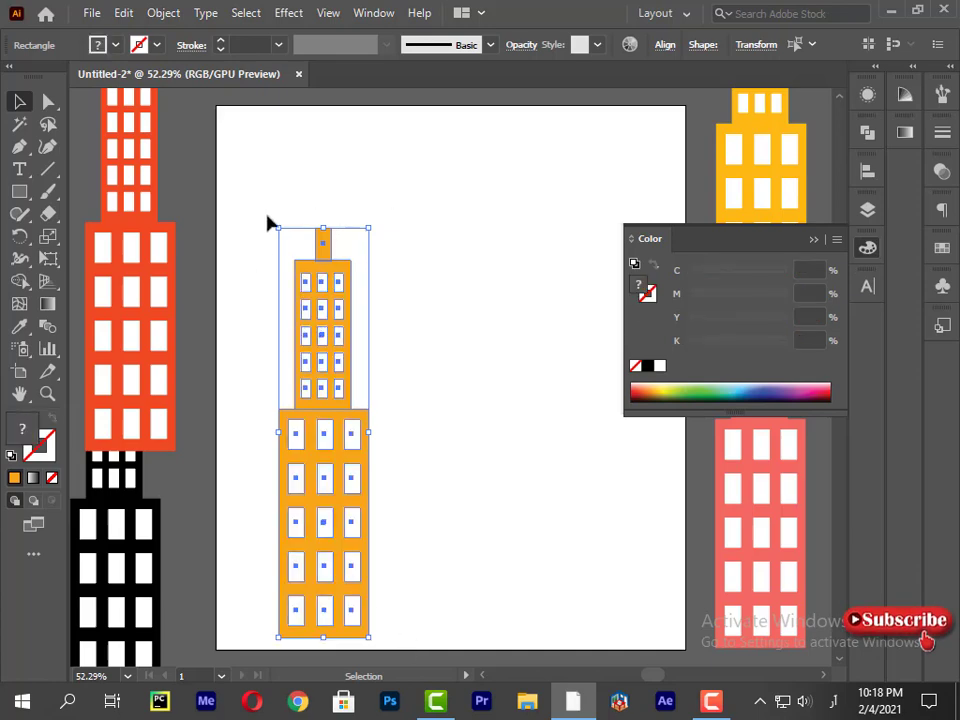
pyautogui.moveTo(278, 228); pyautogui.dragTo(300, 336)
pyautogui.moveTo(315, 476); pyautogui.dragTo(654, 182)
pyautogui.rightClick(655, 182)
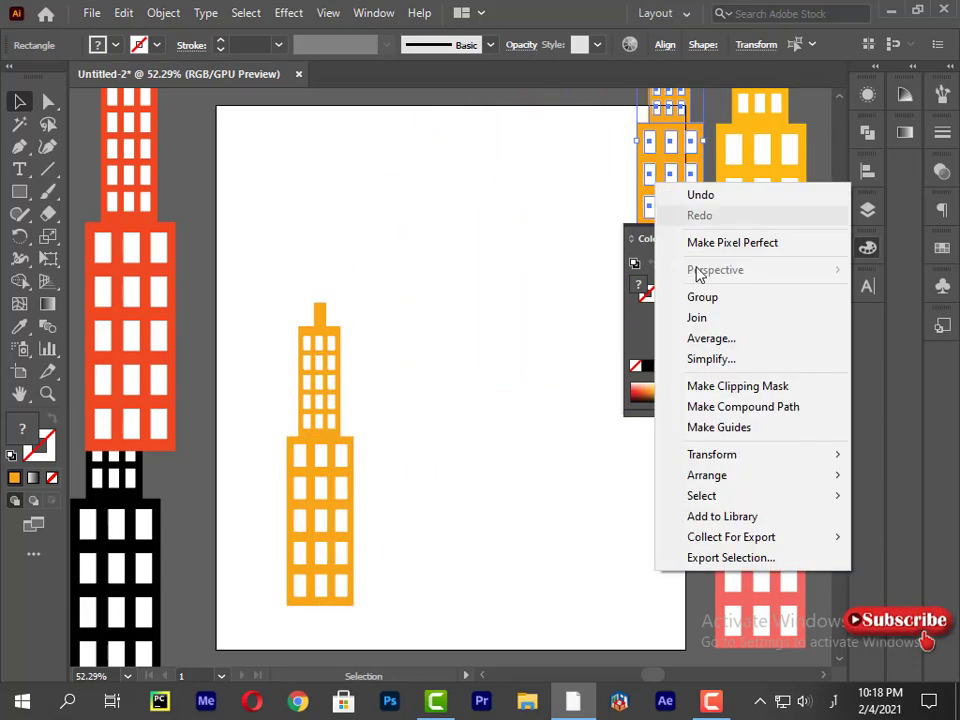
pyautogui.click(491, 409)
# Recolor both tower bodies and the rooftop block of the artboard building to gray with K 67%.
pyautogui.moveTo(374, 283); pyautogui.dragTo(302, 333)
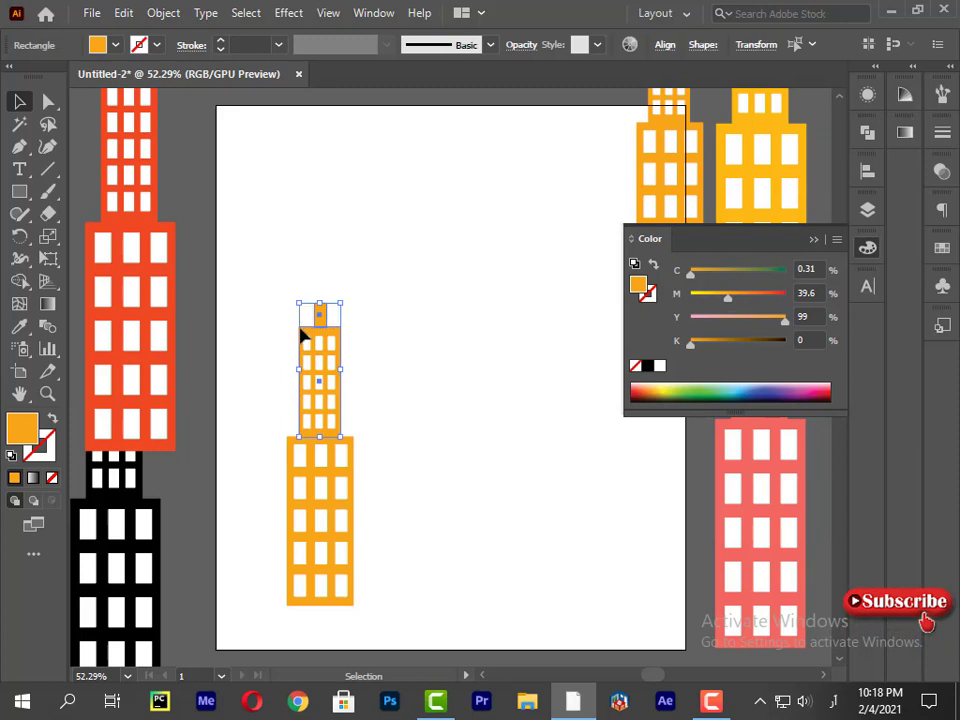
pyautogui.moveTo(379, 431); pyautogui.dragTo(356, 458)
pyautogui.click(647, 366)
pyautogui.moveTo(784, 341); pyautogui.dragTo(755, 349)
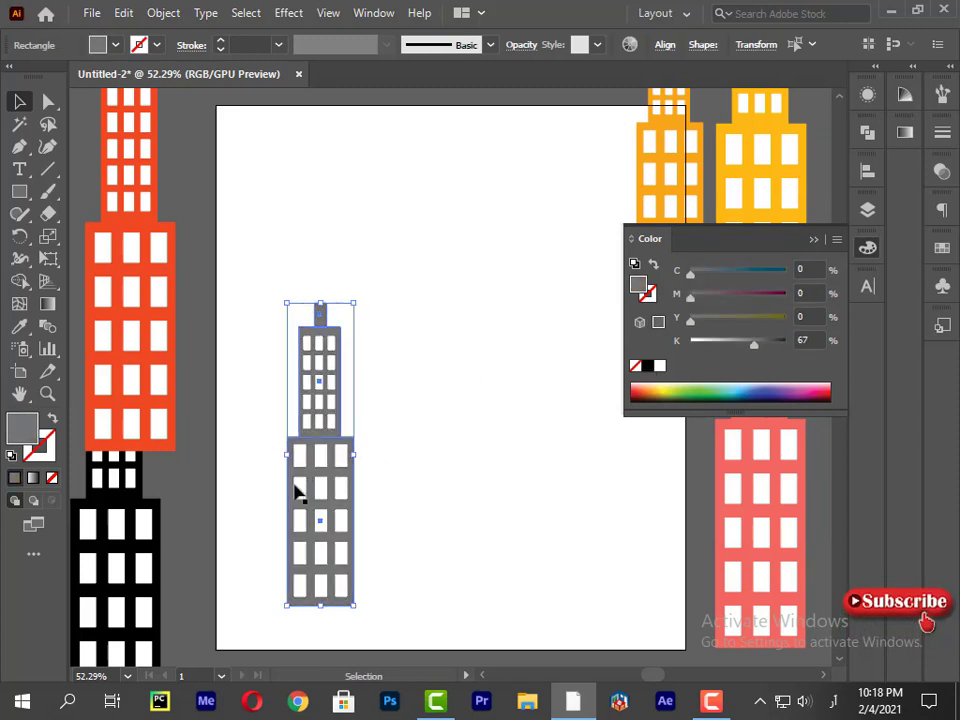
# Place a copy of the whole gray building beside the small orange copy at the artboard's upper edge and group it.
pyautogui.moveTo(321, 496); pyautogui.dragTo(549, 186)
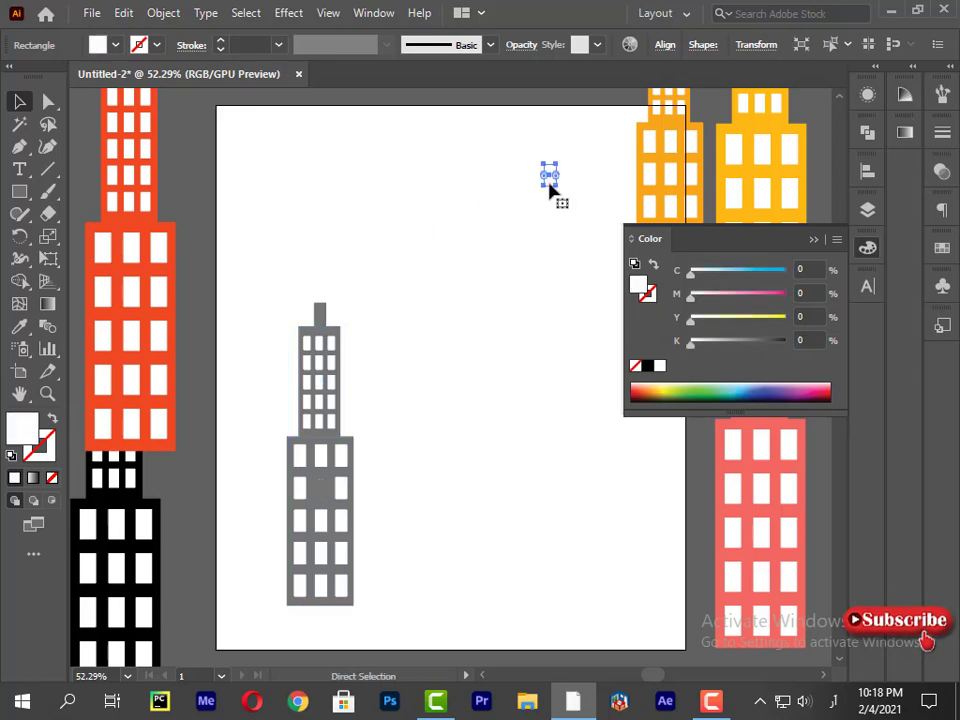
pyautogui.hotkey('ctrl', 'z')
pyautogui.moveTo(279, 268); pyautogui.dragTo(392, 620)
pyautogui.moveTo(318, 558); pyautogui.dragTo(573, 228)
pyautogui.rightClick(573, 228)
pyautogui.click(643, 345)
pyautogui.click(504, 388)
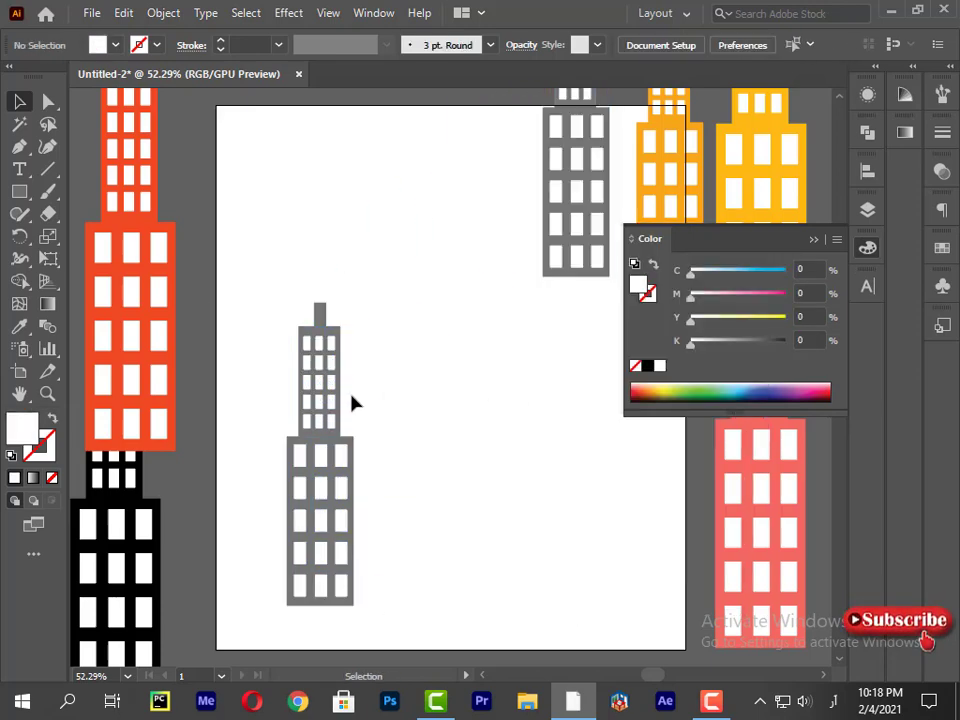
# Stretch the gray building's rooftop block upward to make it taller.
pyautogui.click(321, 312)
pyautogui.moveTo(318, 301); pyautogui.dragTo(323, 283)
pyautogui.click(403, 330)
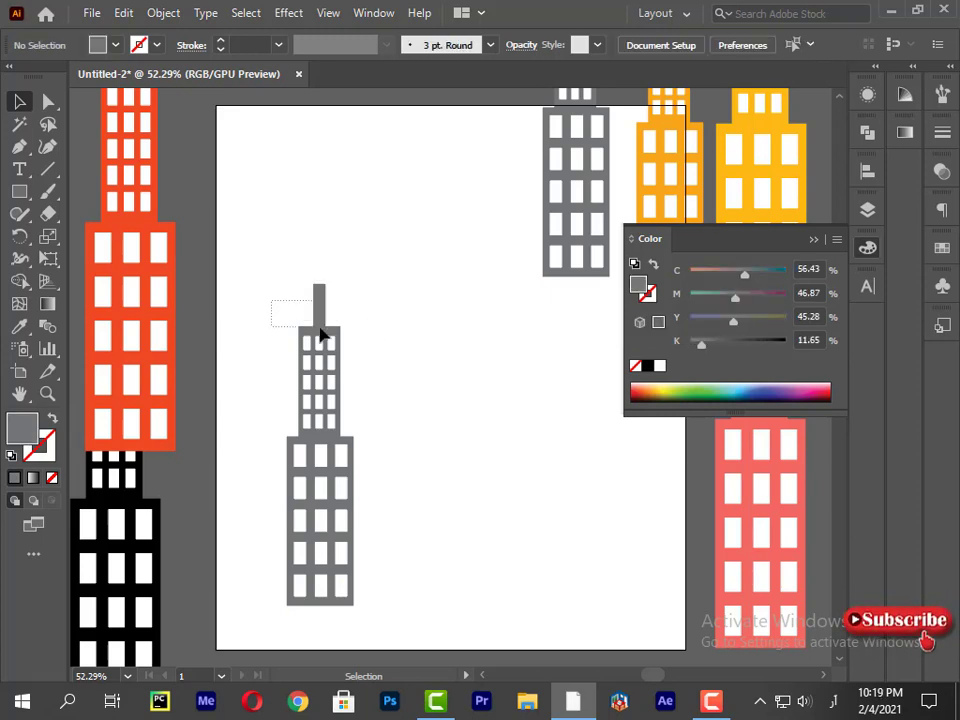
# Darken both tower bodies and the rooftop block of the artboard building with K 78%.
pyautogui.moveTo(320, 330); pyautogui.dragTo(321, 328)
pyautogui.moveTo(259, 408); pyautogui.dragTo(304, 450)
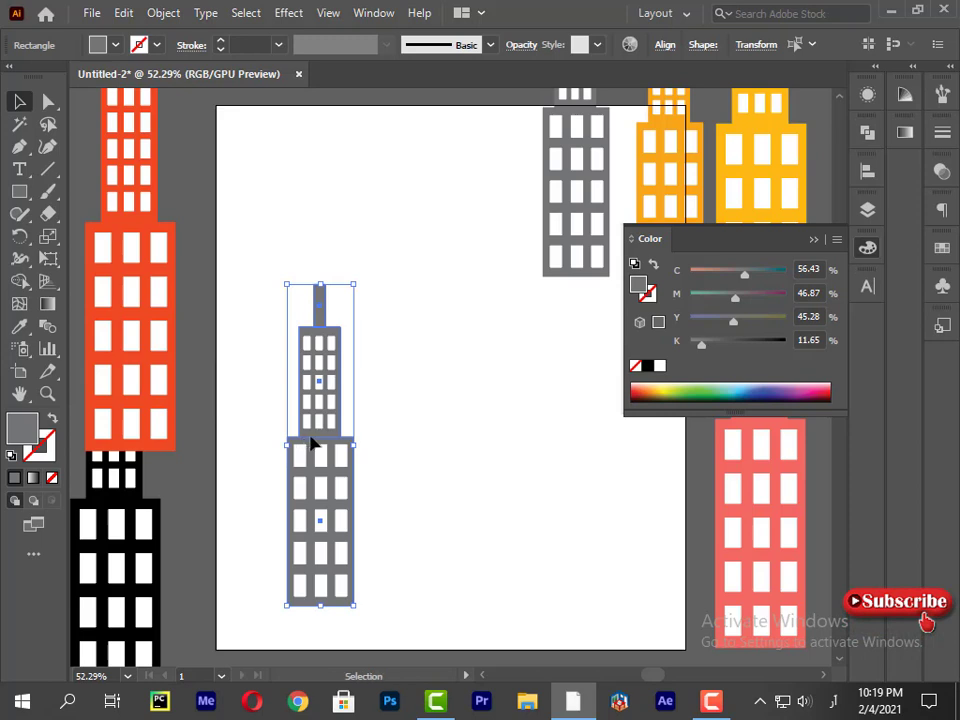
pyautogui.moveTo(735, 350); pyautogui.dragTo(764, 349)
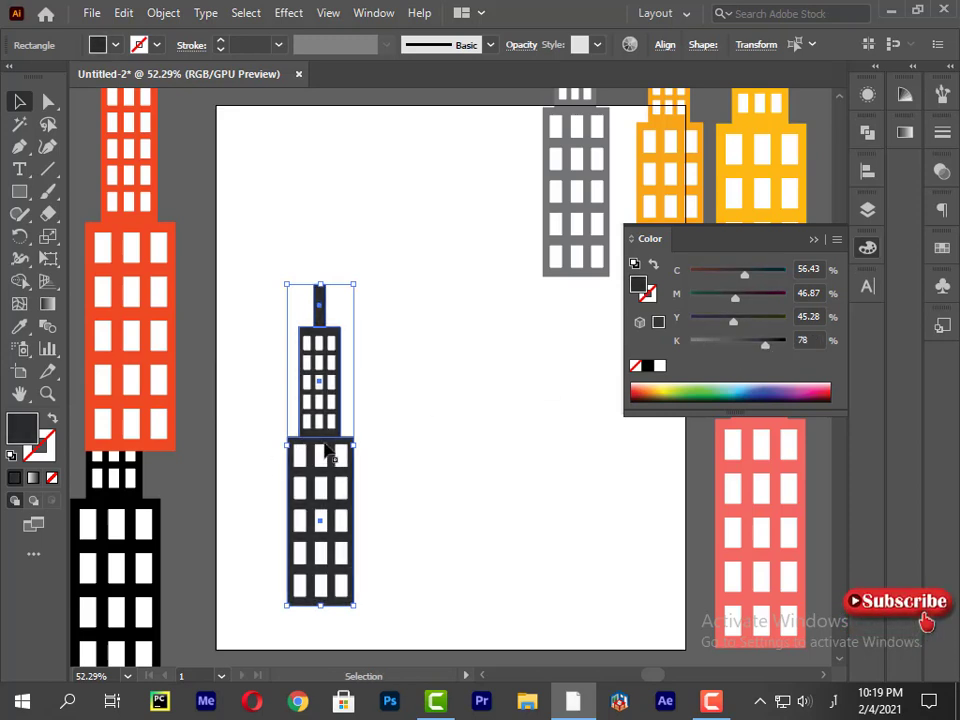
# Place a copy of the dark building with its windows next to the gray copy at the artboard's upper edge and group it.
pyautogui.moveTo(330, 452); pyautogui.dragTo(470, 137)
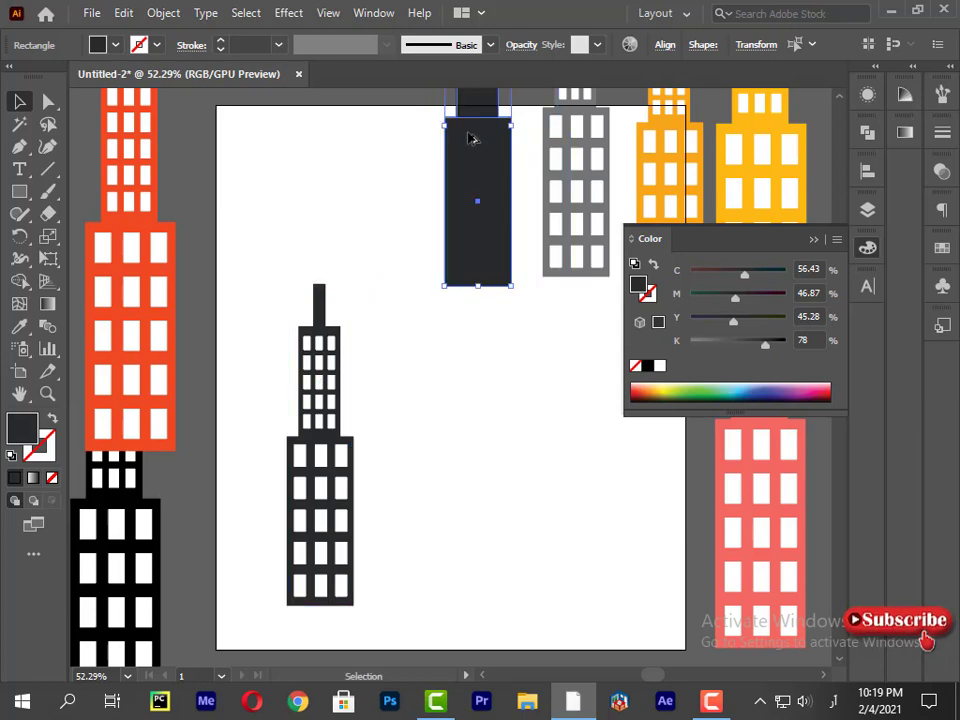
pyautogui.hotkey('ctrl', 'z')
pyautogui.moveTo(356, 573); pyautogui.dragTo(364, 630)
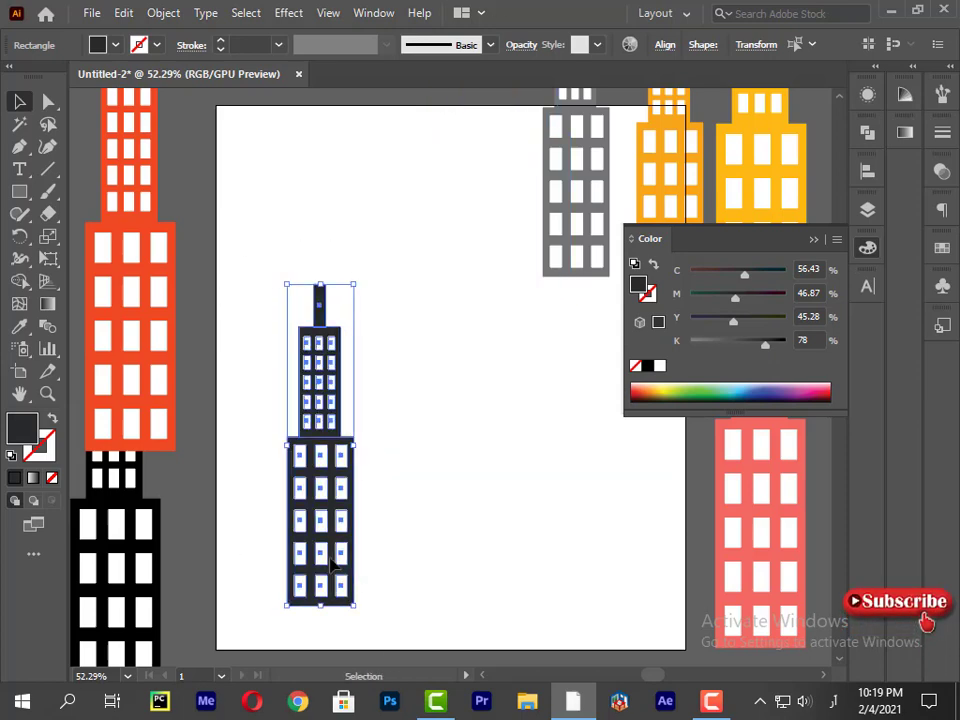
pyautogui.keyDown('alt'); pyautogui.moveTo(321, 566); pyautogui.dragTo(489, 231); pyautogui.keyUp('alt')
pyautogui.rightClick(488, 229)
pyautogui.click(395, 282)
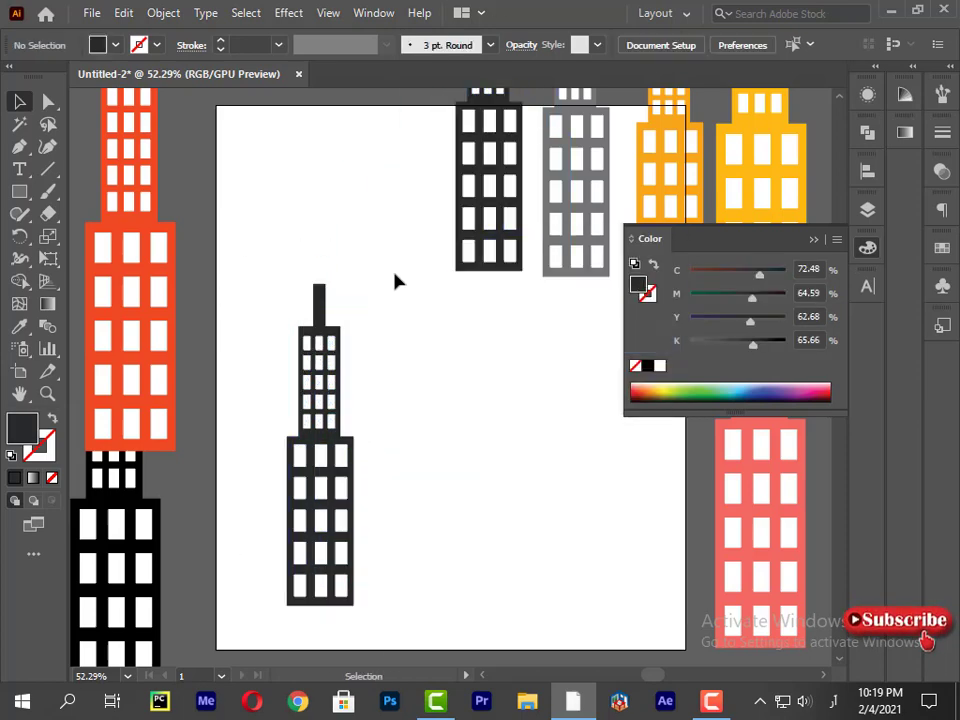
# Delete the rooftop block of the artboard building and recolor both tower bodies with C 72% and K 59%.
pyautogui.moveTo(330, 268); pyautogui.dragTo(293, 289)
pyautogui.press('Delete')
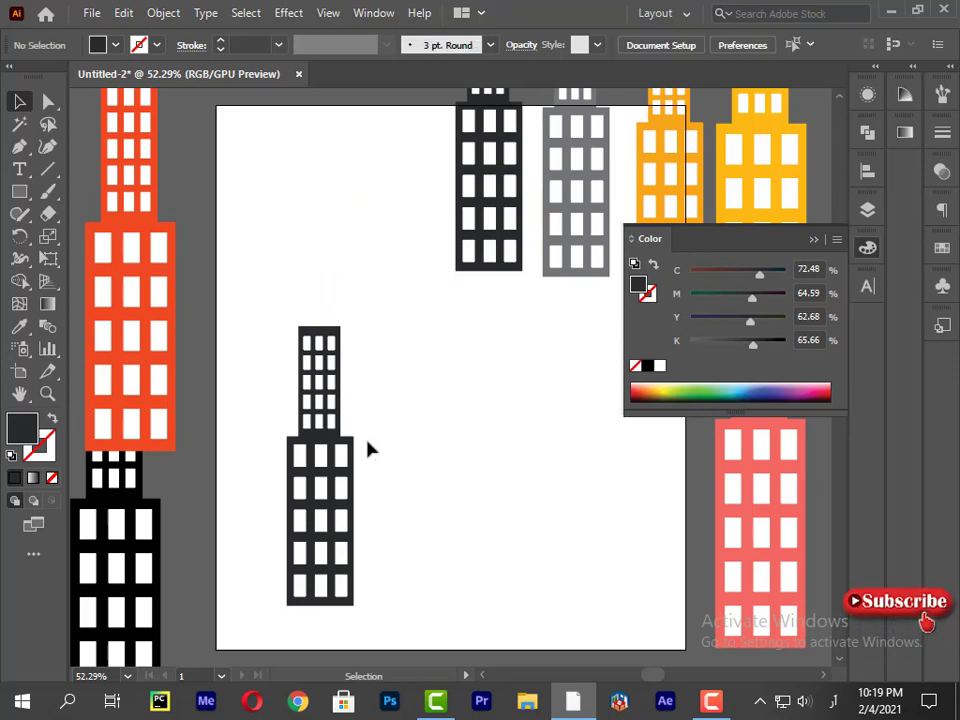
pyautogui.moveTo(337, 450); pyautogui.dragTo(337, 450)
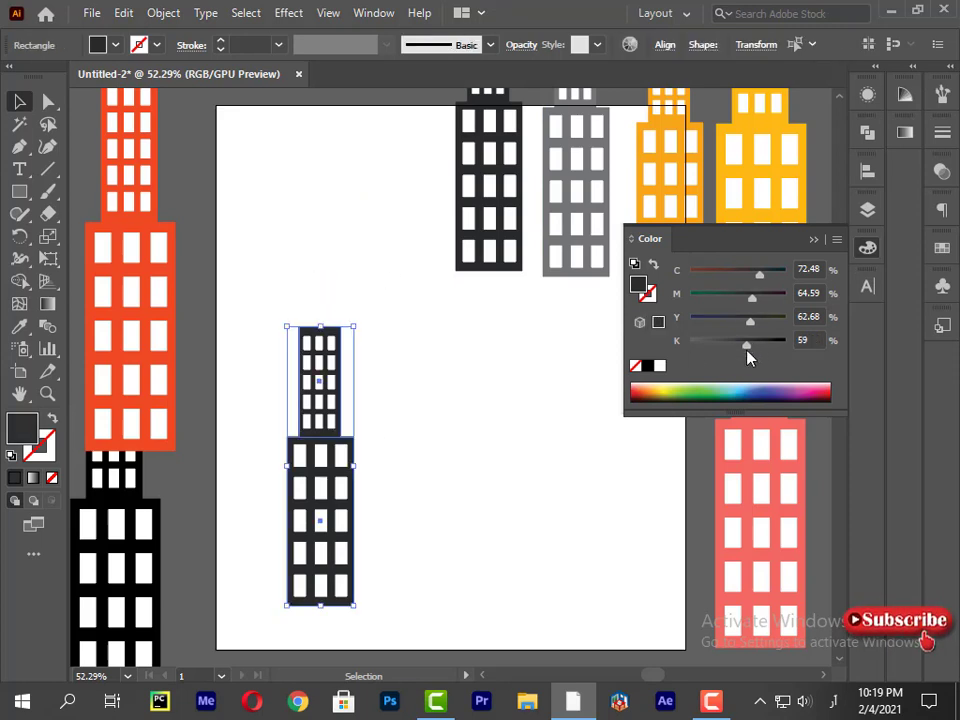
pyautogui.moveTo(759, 273); pyautogui.dragTo(756, 276)
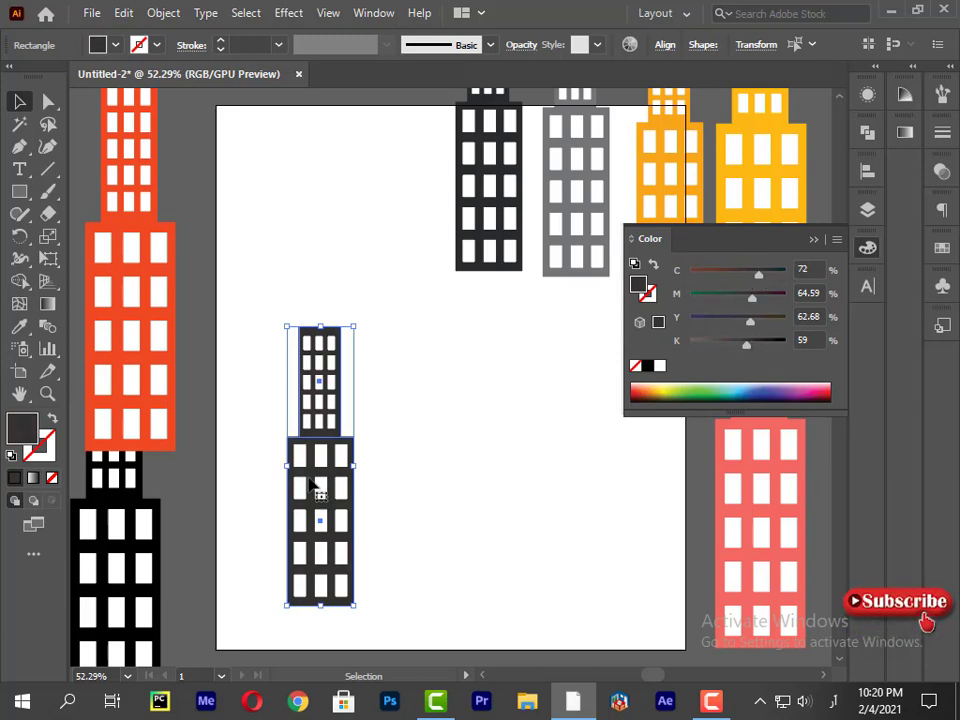
# Scale the whole dark building with its windows down to about half its size and group it.
pyautogui.moveTo(286, 325); pyautogui.dragTo(292, 407)
pyautogui.hotkey('ctrl', 'z')
pyautogui.moveTo(253, 278); pyautogui.dragTo(394, 618)
pyautogui.moveTo(287, 326); pyautogui.dragTo(317, 450)
pyautogui.rightClick(337, 561)
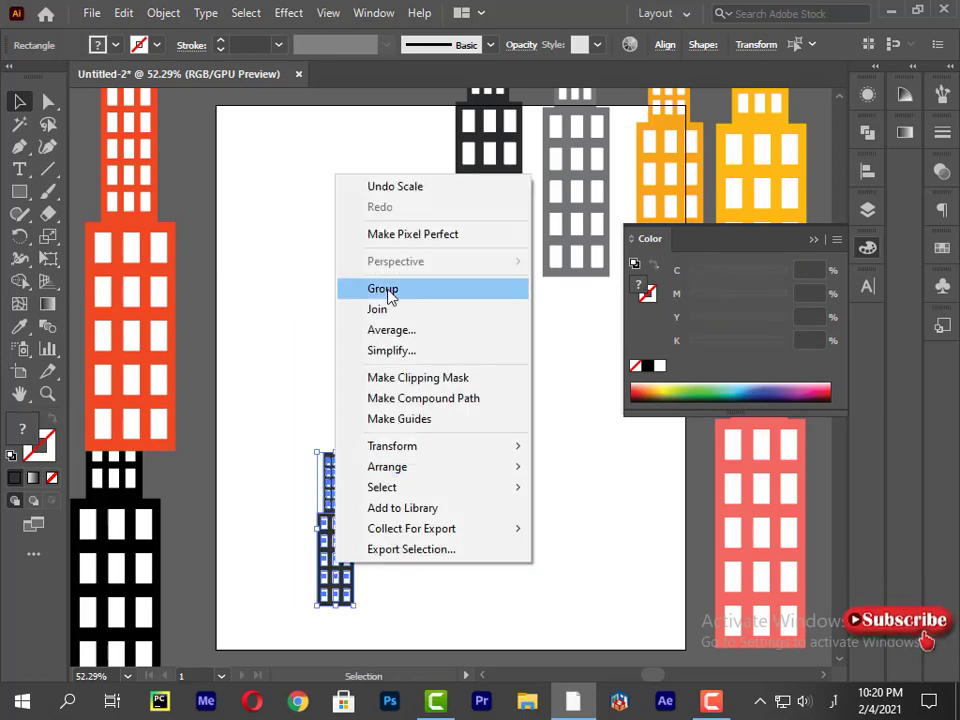
pyautogui.click(388, 296)
pyautogui.click(349, 610)
# Move the small dark building to the upper part of the artboard, ungroup it and group its two tiers again.
pyautogui.moveTo(345, 570); pyautogui.dragTo(343, 272)
pyautogui.rightClick(337, 272)
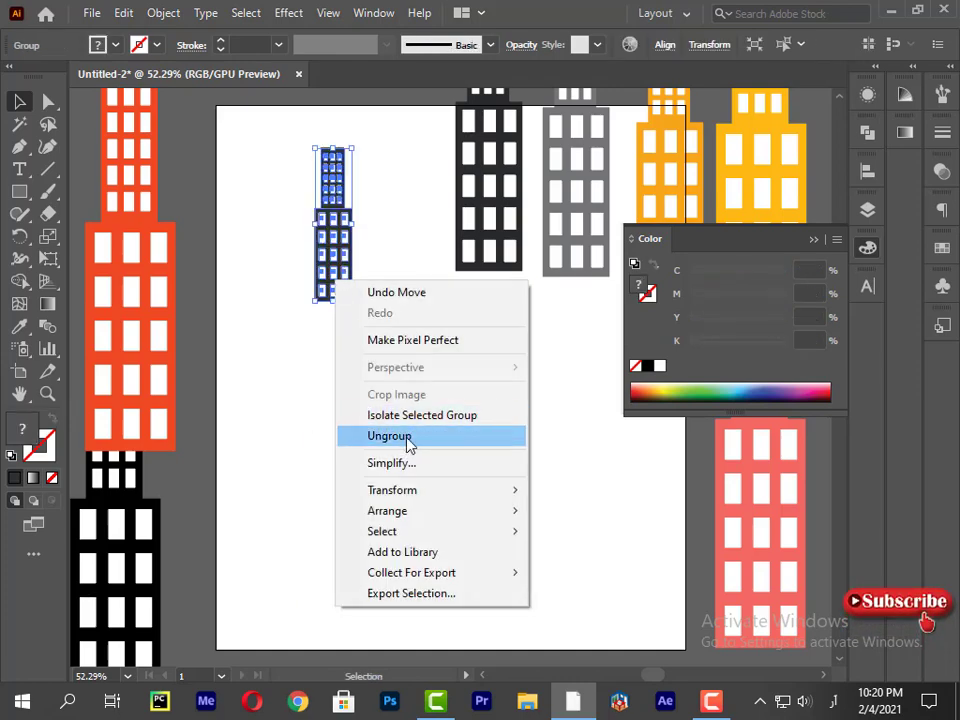
pyautogui.click(407, 444)
pyautogui.moveTo(279, 128); pyautogui.dragTo(343, 205)
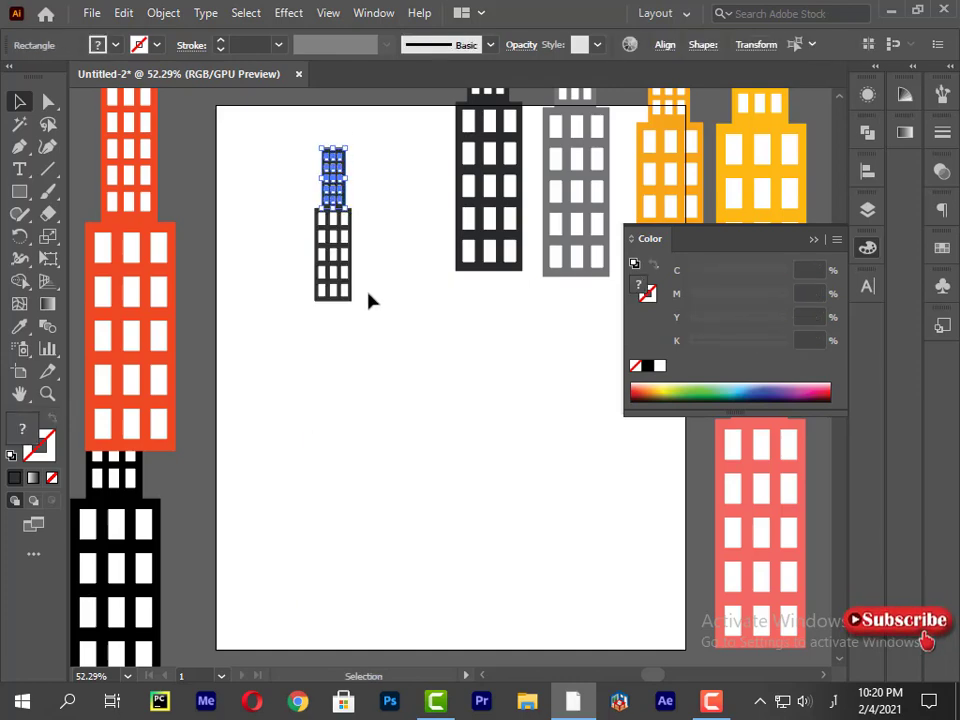
pyautogui.keyDown('shift'); pyautogui.click(333, 255); pyautogui.keyUp('shift')
pyautogui.rightClick(346, 294)
pyautogui.click(420, 413)
pyautogui.click(372, 322)
# Move the small dark building onto the artboard's upper-left corner and collapse the Color panel.
pyautogui.moveTo(327, 250); pyautogui.dragTo(202, 168)
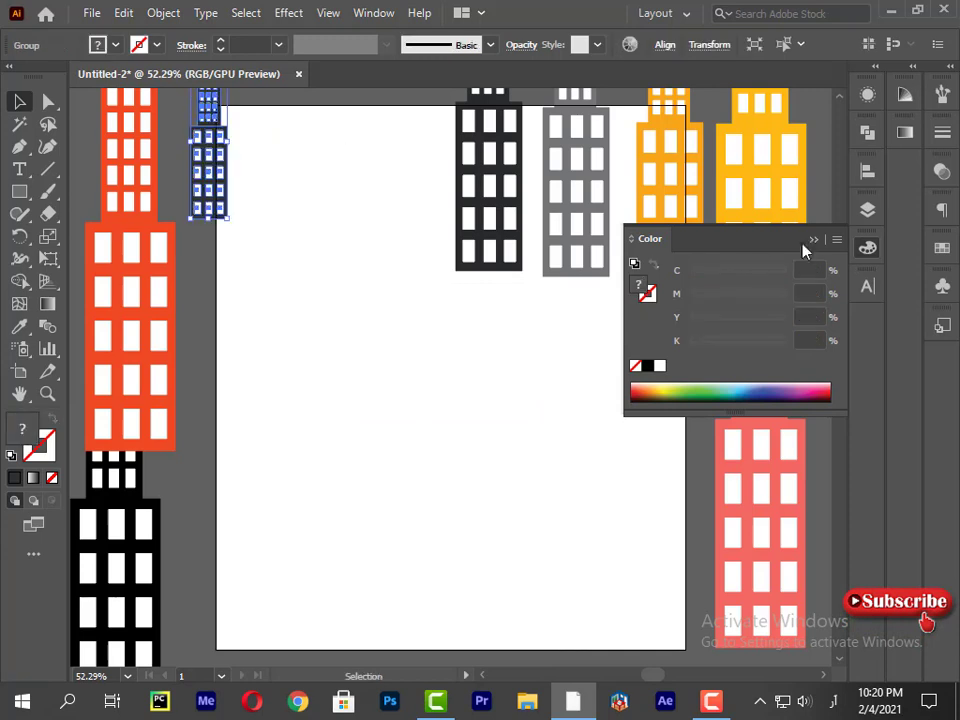
pyautogui.click(811, 240)
pyautogui.press('m')
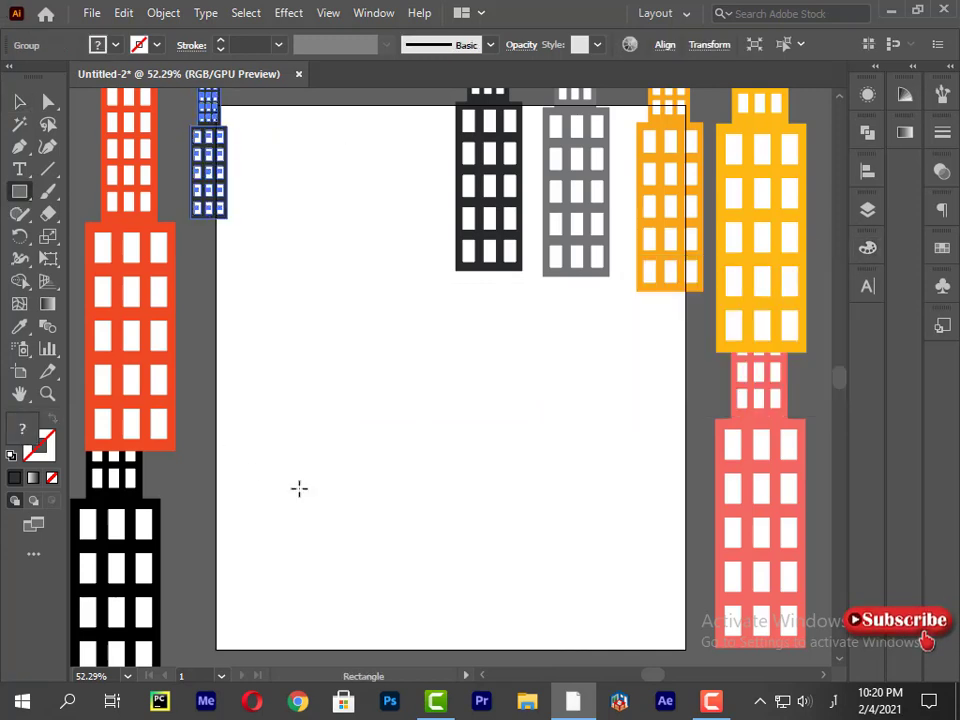
# Draw a ground rectangle across the full width of the artboard's bottom edge and slightly lower its top edge.
pyautogui.moveTo(216, 575); pyautogui.dragTo(685, 649)
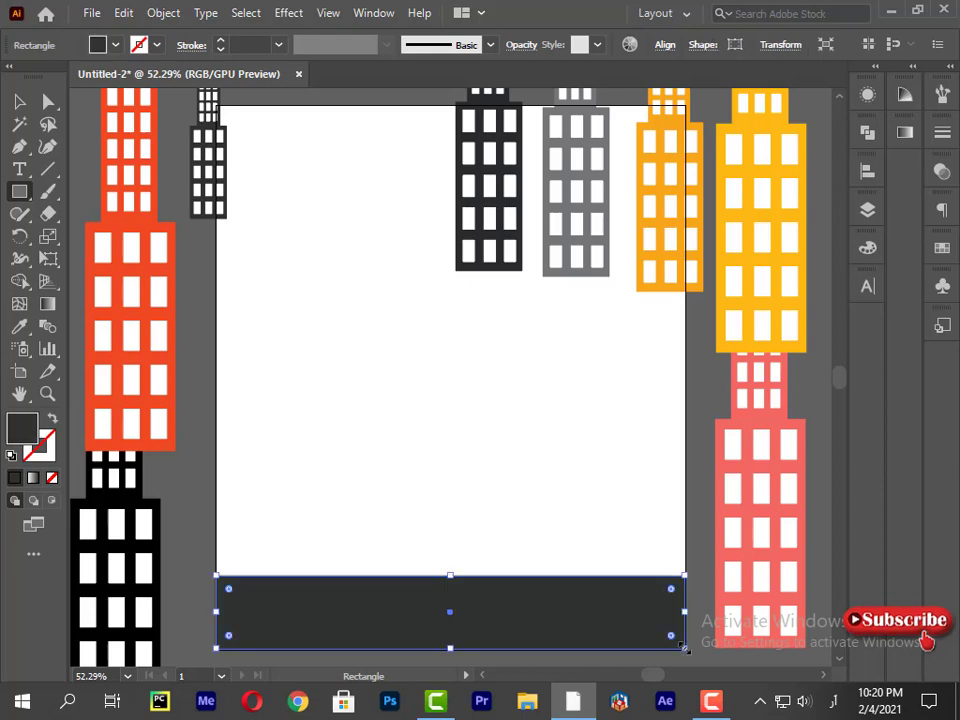
pyautogui.click(450, 575)
pyautogui.press('Escape')
pyautogui.moveTo(452, 574); pyautogui.dragTo(452, 581)
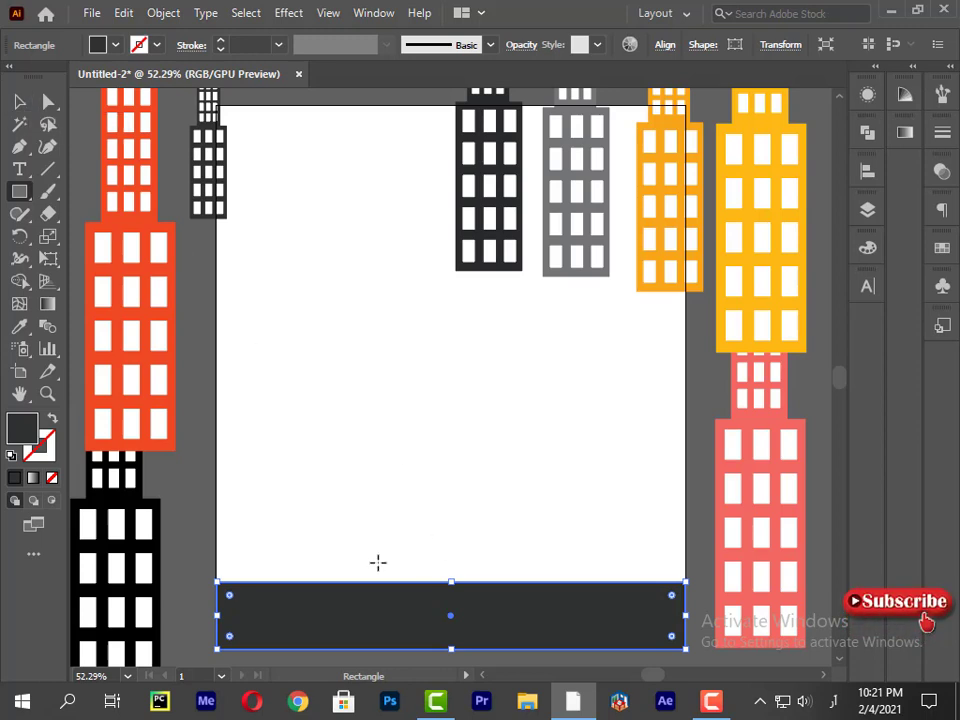
# Stack two thin full-width rectangles directly on top of the ground rectangle.
pyautogui.moveTo(217, 563); pyautogui.dragTo(686, 580)
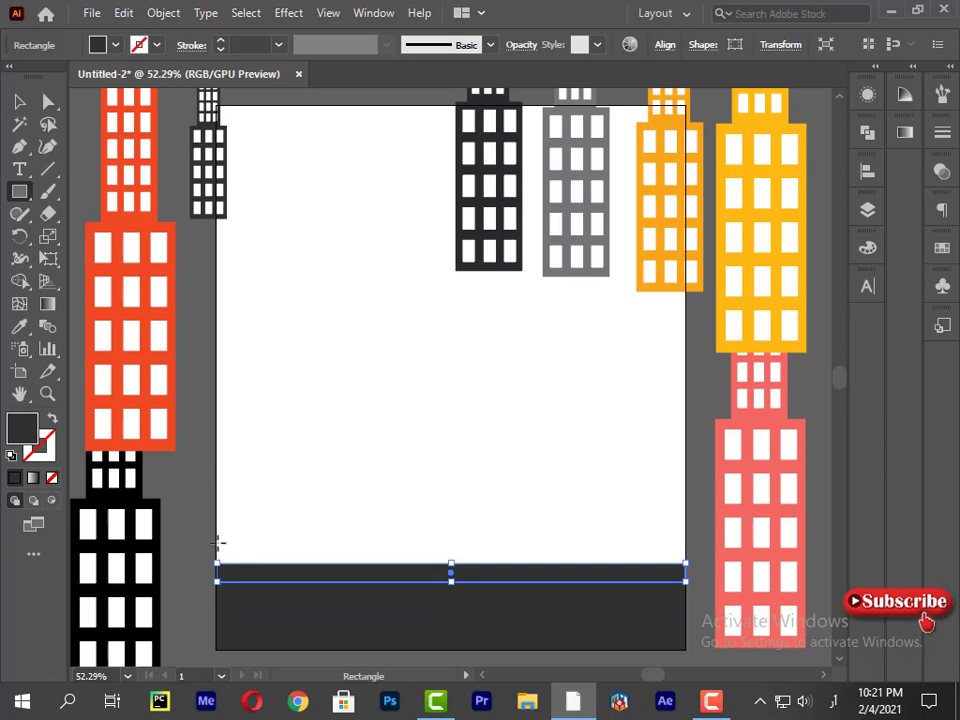
pyautogui.moveTo(217, 544); pyautogui.dragTo(686, 563)
pyautogui.click(14, 101)
pyautogui.click(184, 369)
# Recolor the bottom ground rectangle light blue and switch the color sliders to HSB.
pyautogui.click(364, 625)
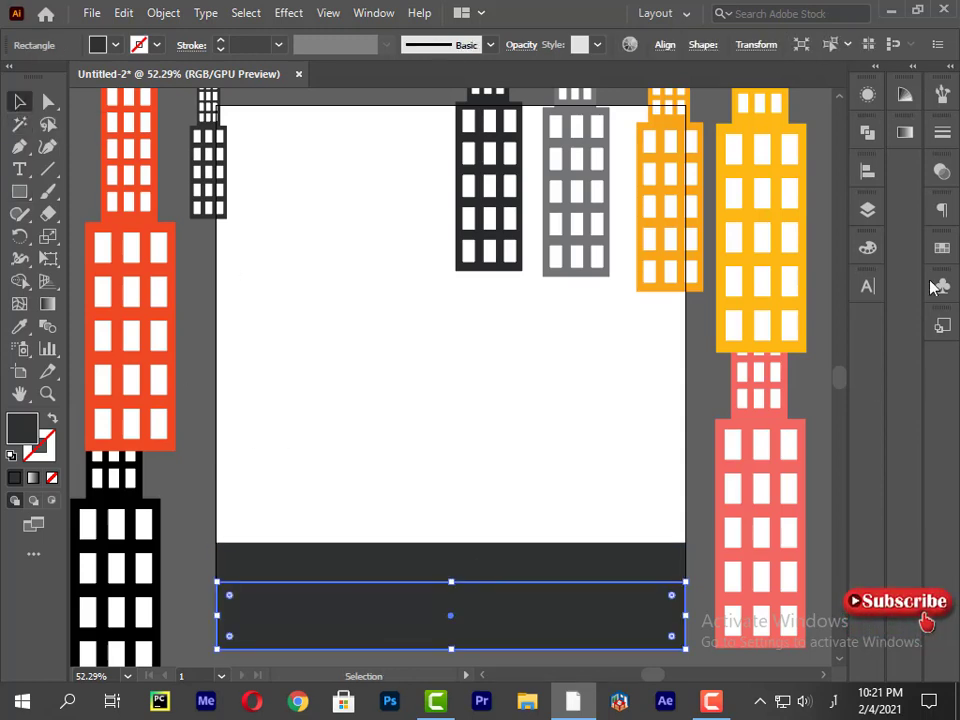
pyautogui.click(867, 247)
pyautogui.click(707, 343)
pyautogui.click(691, 342)
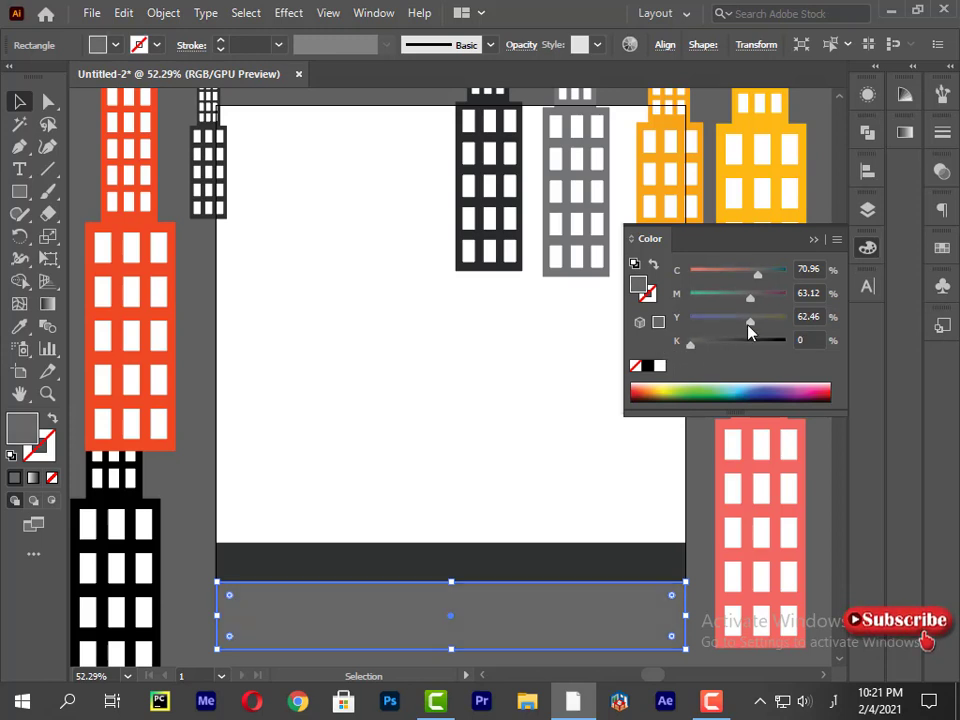
pyautogui.moveTo(748, 326); pyautogui.dragTo(675, 315)
pyautogui.moveTo(748, 300); pyautogui.dragTo(690, 297)
pyautogui.moveTo(761, 274); pyautogui.dragTo(610, 278)
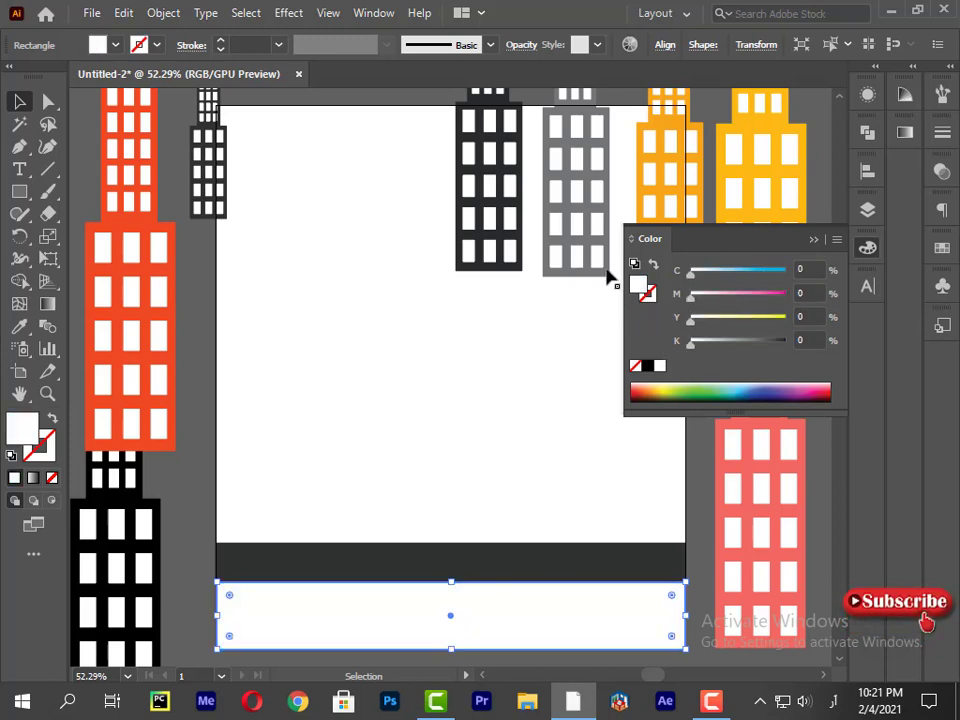
pyautogui.moveTo(690, 270); pyautogui.dragTo(788, 270)
pyautogui.moveTo(690, 297); pyautogui.dragTo(775, 340)
pyautogui.click(837, 239)
pyautogui.click(778, 324)
# Recolor the middle strip dark blue with CMYK values C 100%, M 94%, Y 68% and K 0%.
pyautogui.click(449, 577)
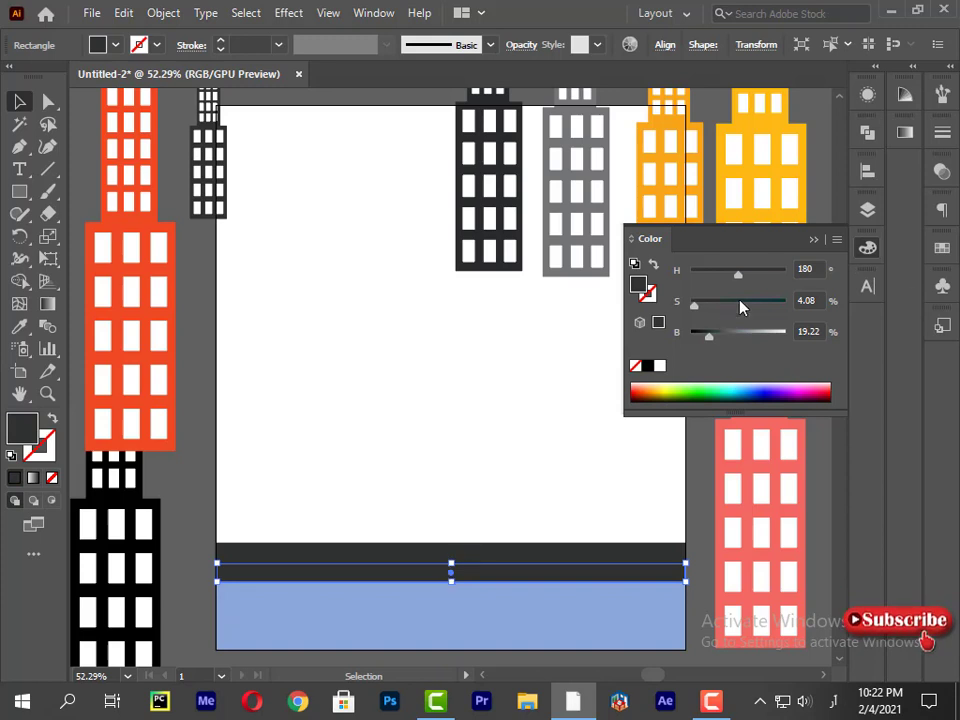
pyautogui.moveTo(743, 304); pyautogui.dragTo(846, 300)
pyautogui.moveTo(785, 333); pyautogui.dragTo(832, 347)
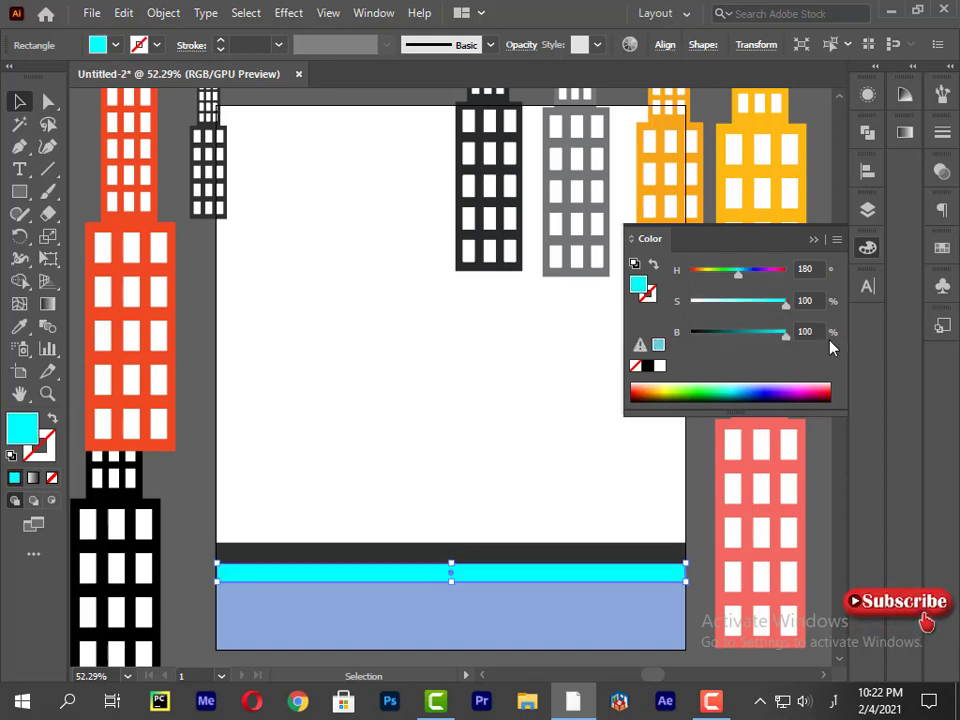
pyautogui.click(837, 239)
pyautogui.click(700, 332)
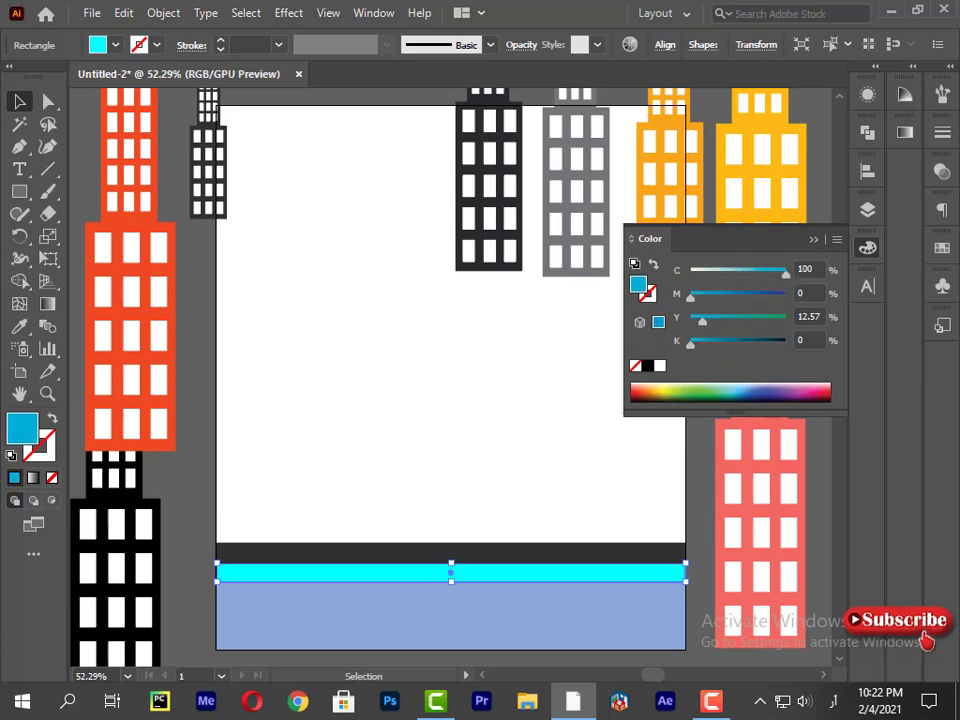
pyautogui.moveTo(690, 297); pyautogui.dragTo(780, 297)
pyautogui.moveTo(703, 320); pyautogui.dragTo(757, 325)
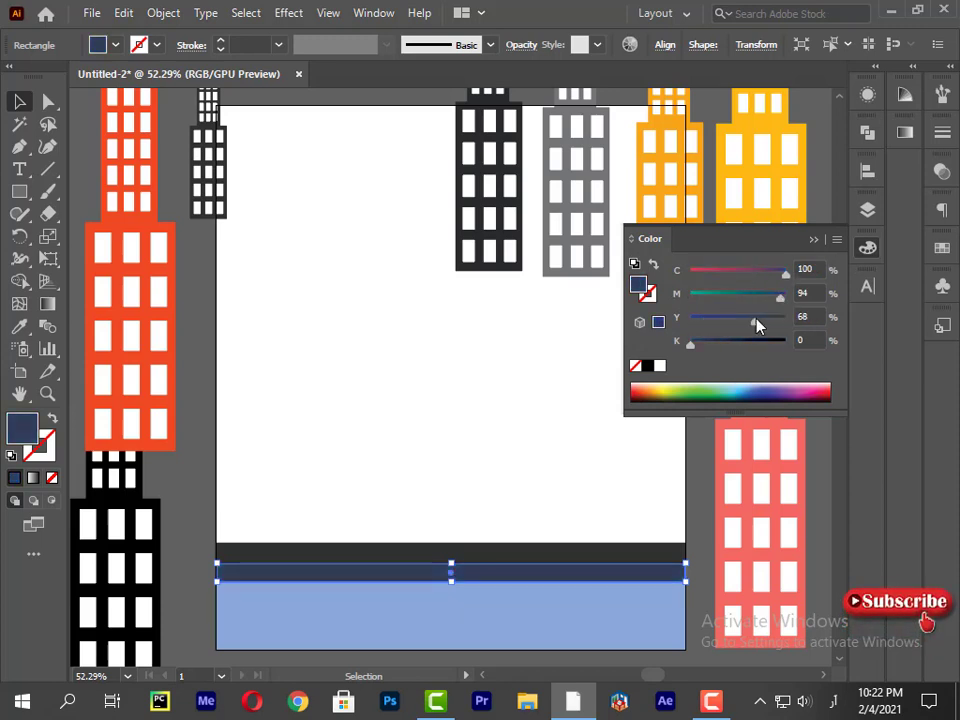
# Fill the uppermost strip with the black sampled from the black building and collapse the Color panel.
pyautogui.click(509, 528)
pyautogui.click(513, 555)
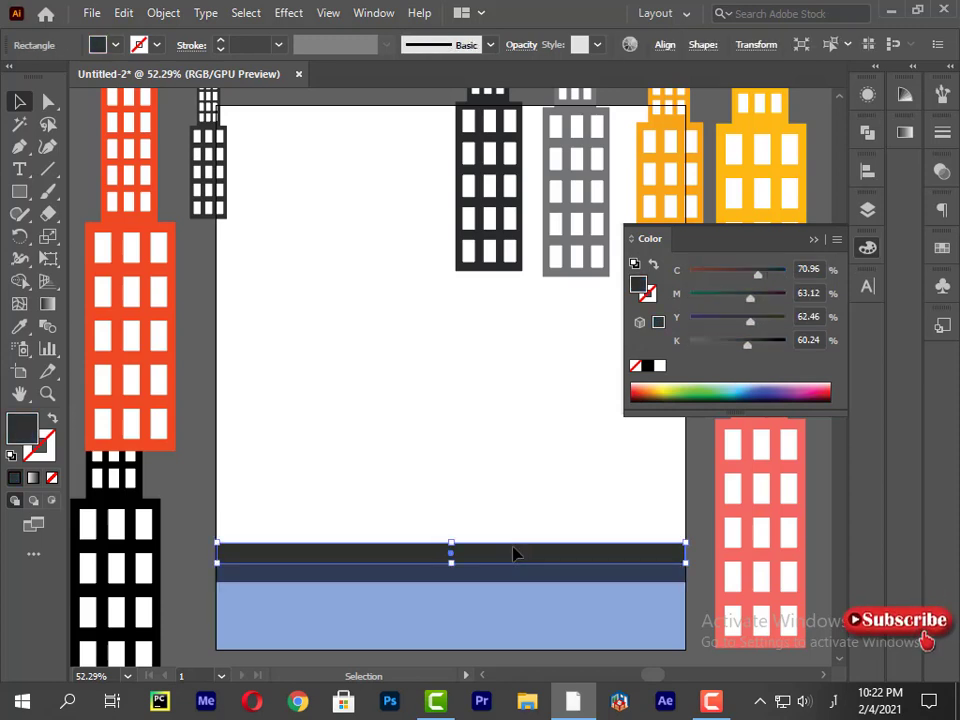
pyautogui.click(19, 325)
pyautogui.click(122, 493)
pyautogui.click(19, 101)
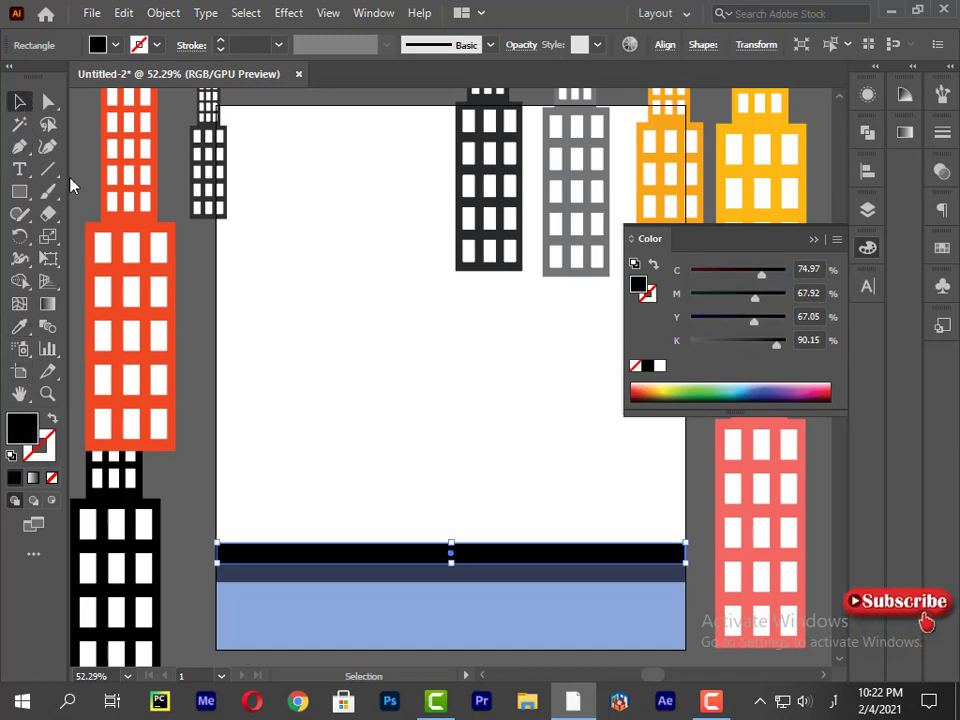
pyautogui.click(71, 184)
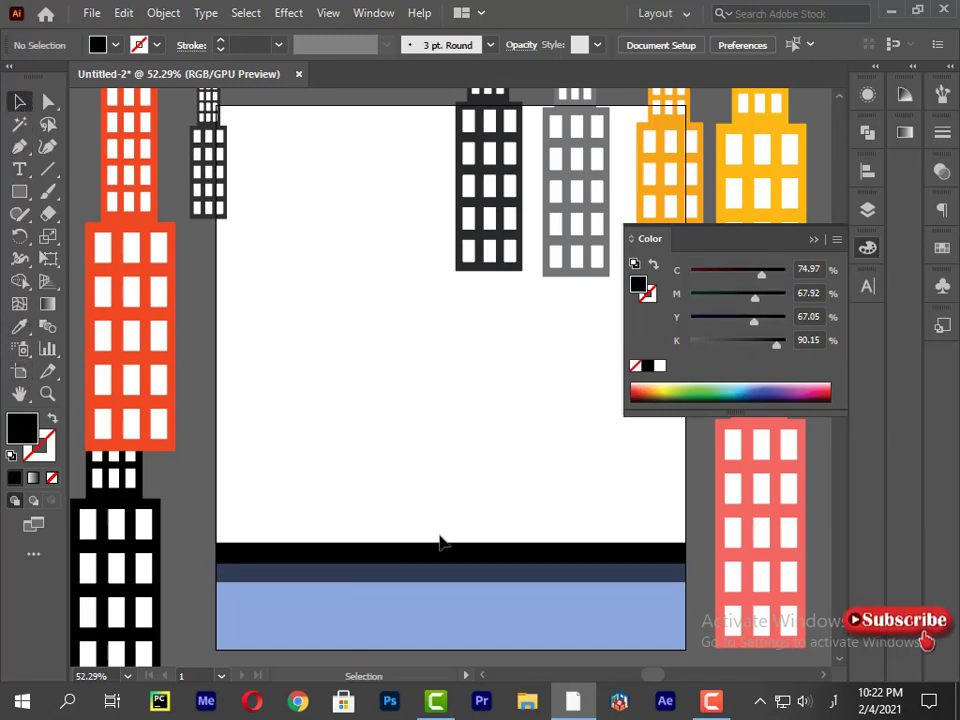
pyautogui.click(811, 239)
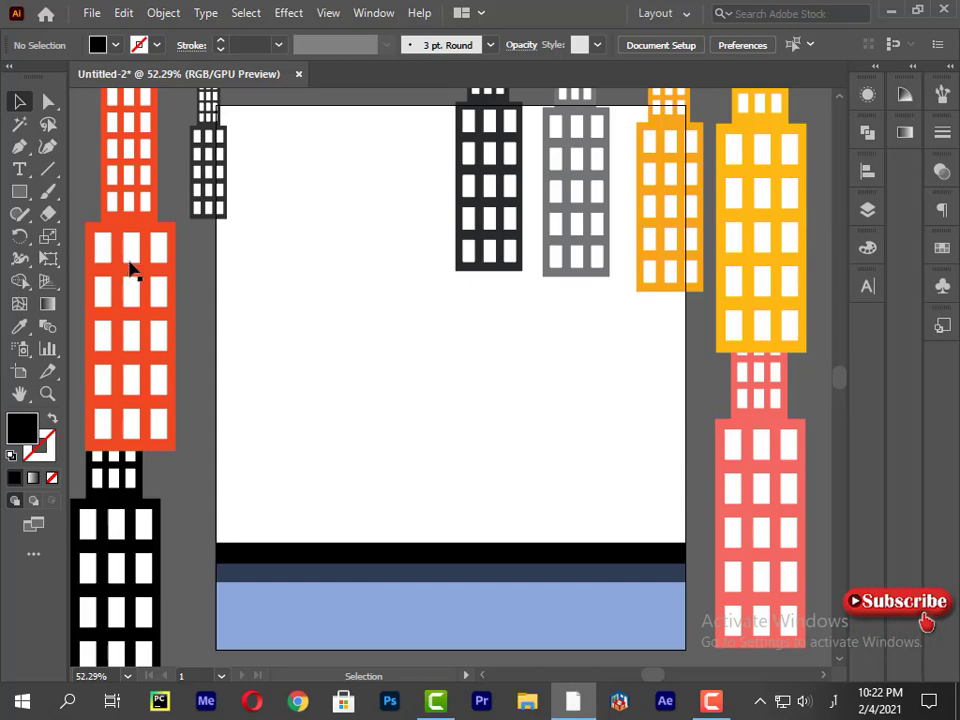
# Place the pink building on the black strip right of the artboard's center and scale it down slightly.
pyautogui.moveTo(771, 506); pyautogui.dragTo(512, 412)
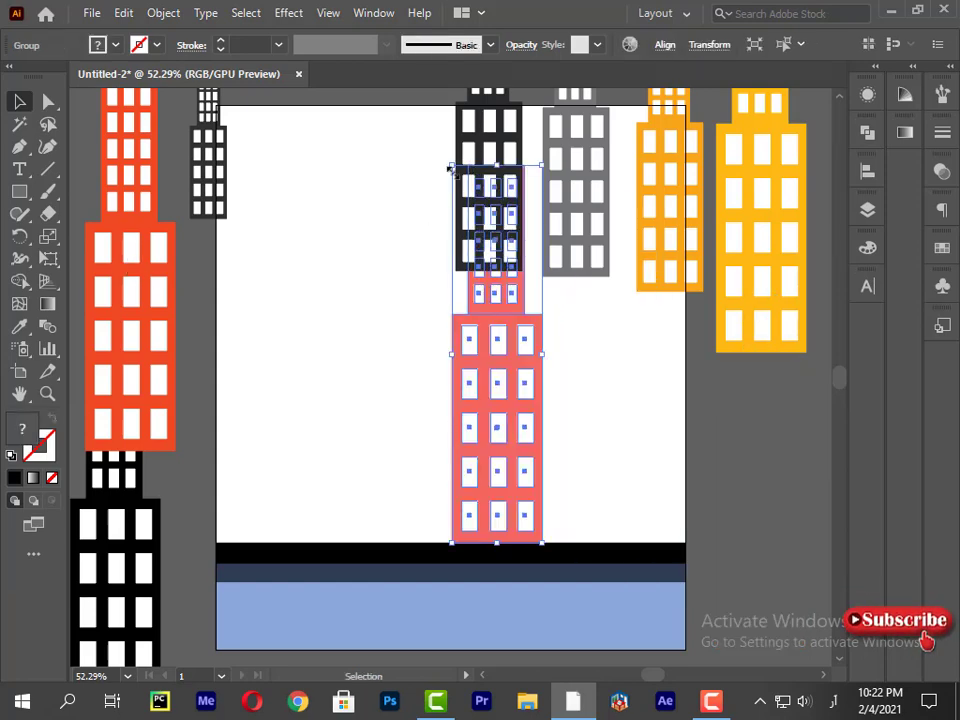
pyautogui.moveTo(450, 164); pyautogui.dragTo(466, 245)
pyautogui.click(365, 458)
# Move the black building onto the strip, scale it down, set it against the pink building's right side and bring it to front.
pyautogui.moveTo(128, 628); pyautogui.dragTo(595, 425)
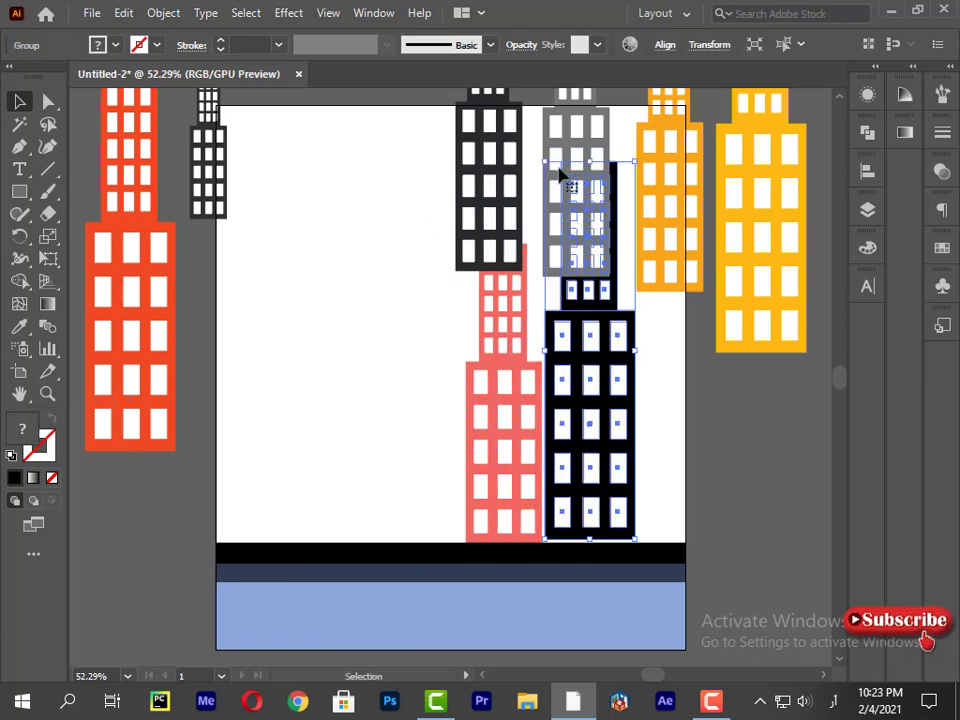
pyautogui.moveTo(570, 253); pyautogui.dragTo(560, 218)
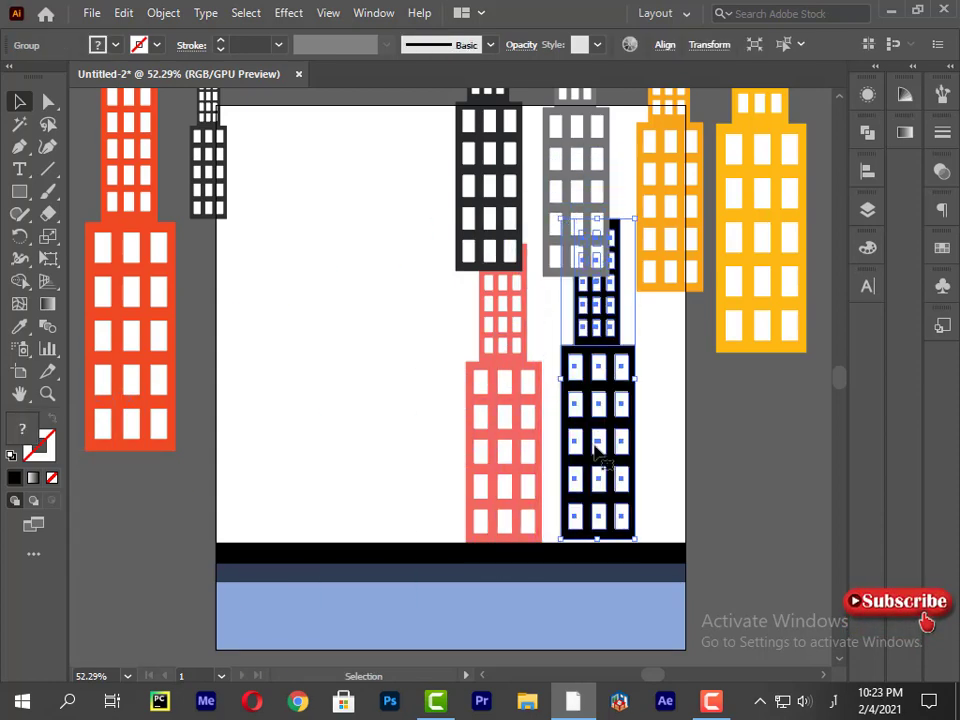
pyautogui.moveTo(595, 450); pyautogui.dragTo(575, 452)
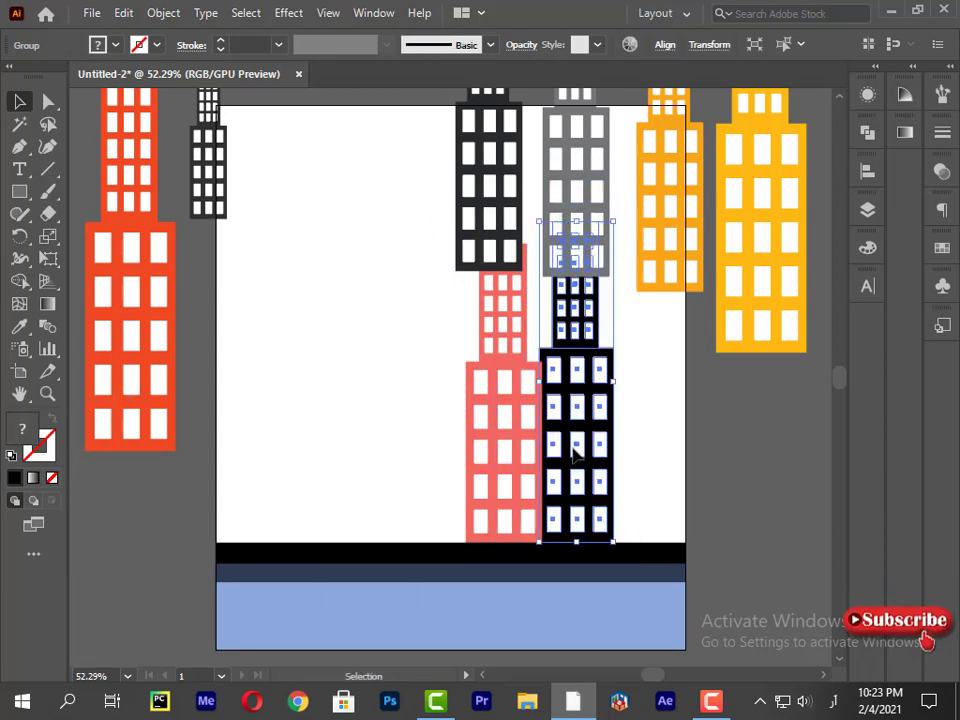
pyautogui.rightClick(569, 406)
pyautogui.click(400, 302)
pyautogui.click(388, 444)
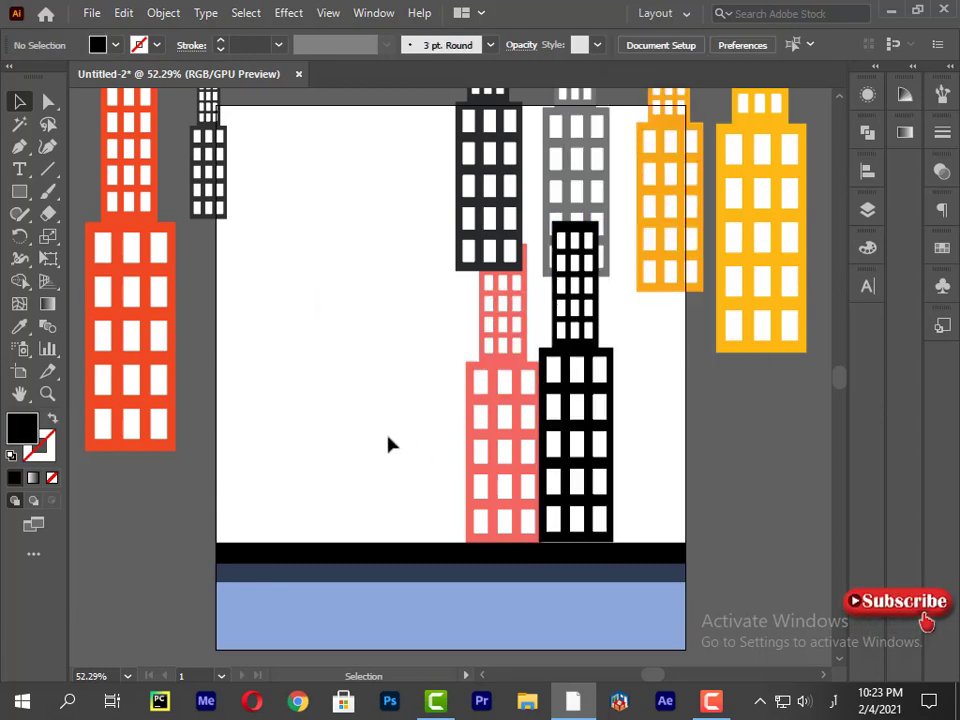
pyautogui.click(729, 514)
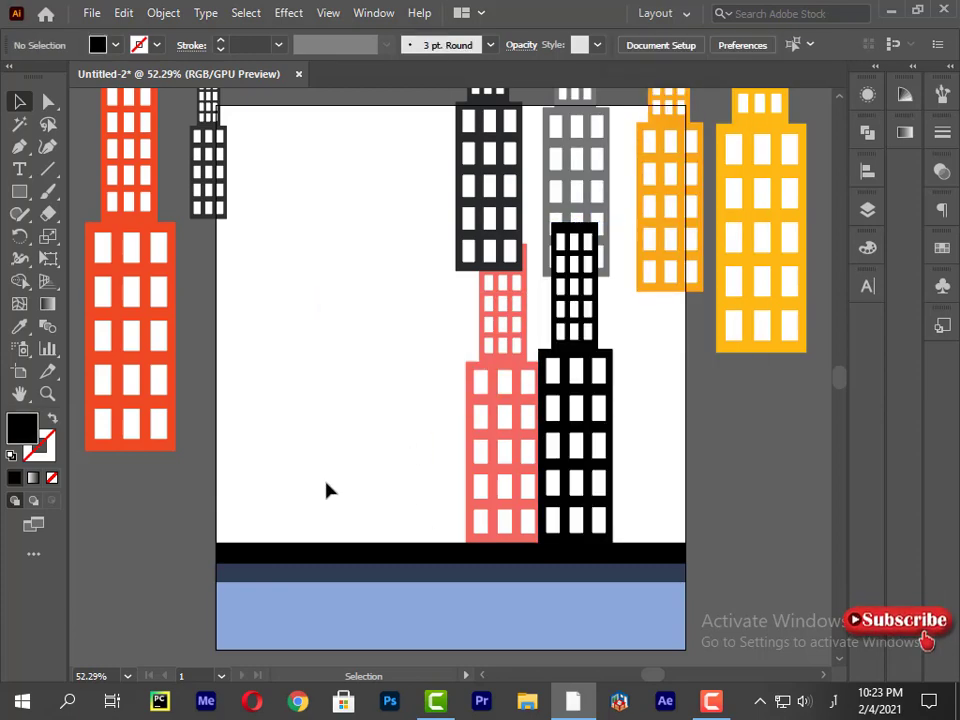
# Scale the pink building down further so it stands clearly lower than the black one.
pyautogui.click(495, 400)
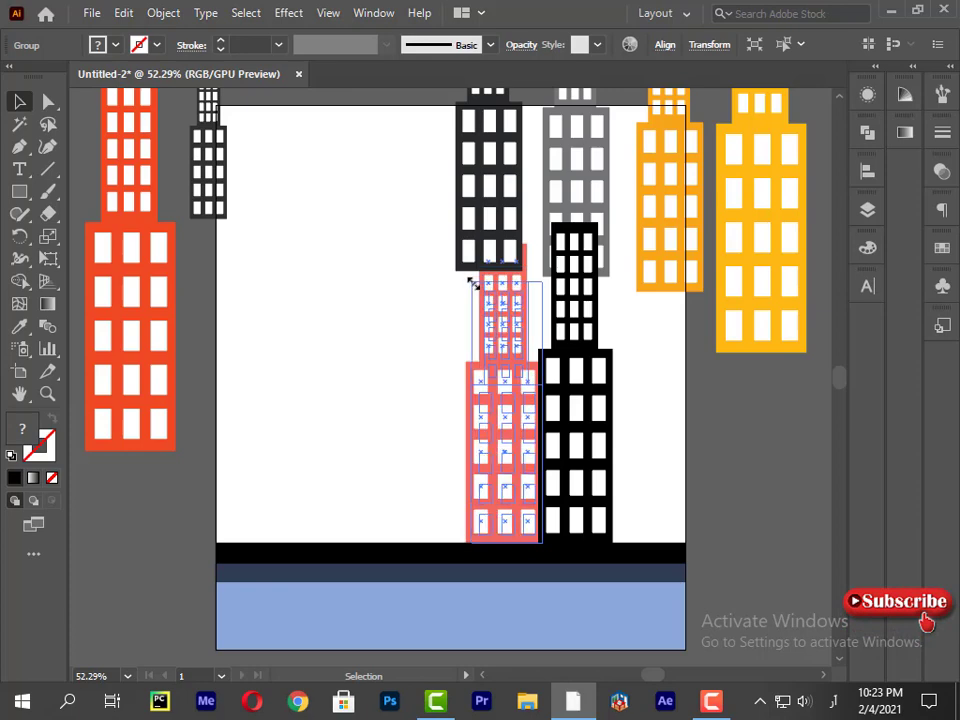
pyautogui.moveTo(473, 284); pyautogui.dragTo(477, 298)
pyautogui.click(439, 354)
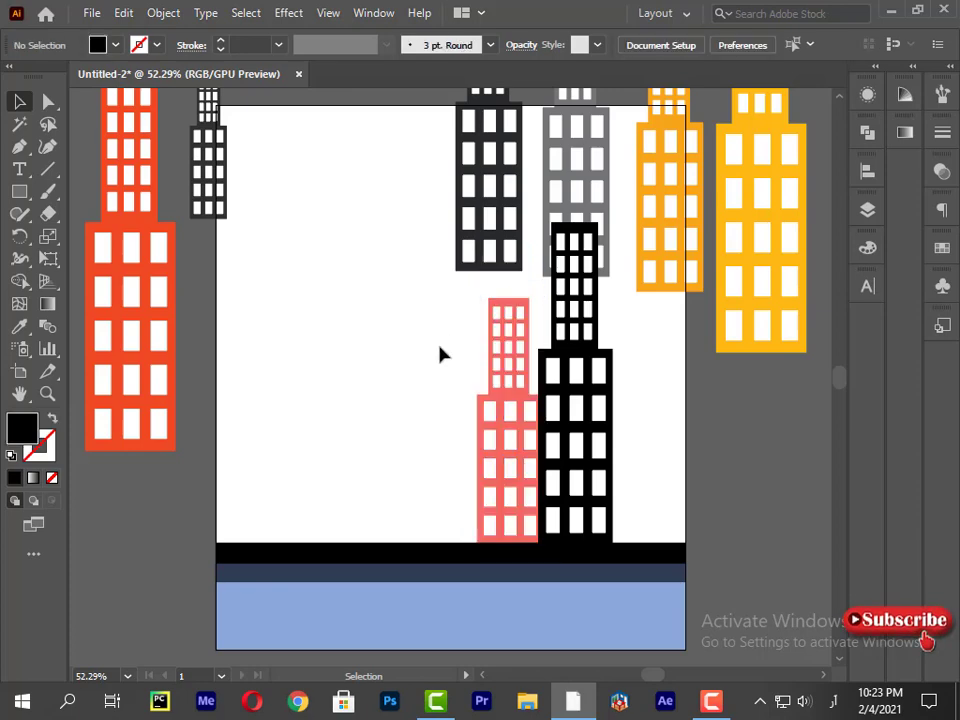
pyautogui.click(503, 425)
pyautogui.click(325, 355)
# Move the orange-red building onto the strip near the artboard's left side and scale it down to stand on the ground.
pyautogui.moveTo(157, 335); pyautogui.dragTo(348, 425)
pyautogui.moveTo(282, 166); pyautogui.dragTo(308, 257)
pyautogui.moveTo(306, 402); pyautogui.dragTo(308, 435)
pyautogui.moveTo(337, 258)
pyautogui.mouseDown()
pyautogui.moveTo(352, 251)
pyautogui.moveTo(344, 242)
pyautogui.mouseUp()
# Shift the pink and black buildings left together and nudge the pink one against the black one's edge.
pyautogui.moveTo(434, 352); pyautogui.dragTo(628, 385)
pyautogui.press('Left')
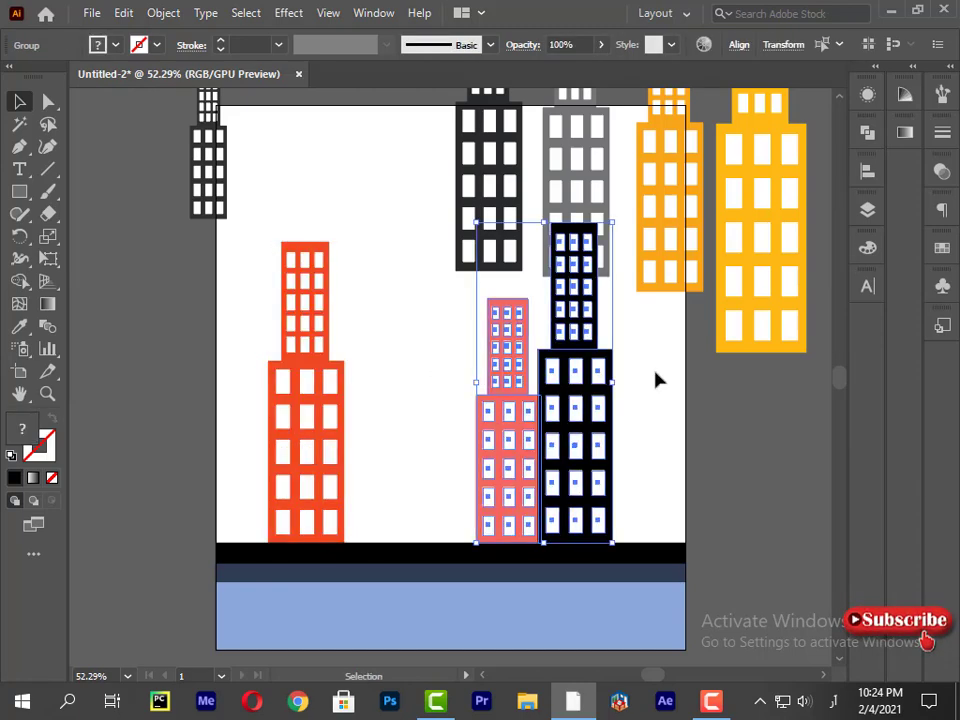
pyautogui.hotkey('shift', 'Left')
pyautogui.hotkey('shift', 'Left')
pyautogui.hotkey('shift', 'Left')
pyautogui.hotkey('shift', 'Left')
pyautogui.click(655, 372)
pyautogui.click(484, 442)
pyautogui.press('Left')
pyautogui.press('Left')
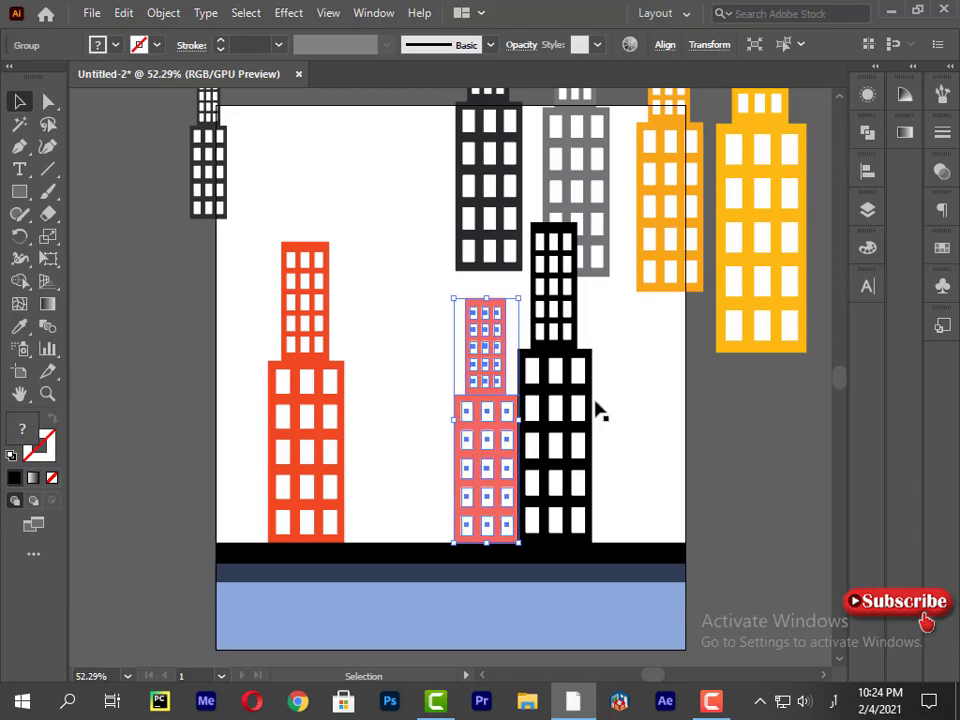
# Move the yellow building onto the strip, scale it down and set it against the black building's right side.
pyautogui.moveTo(766, 292); pyautogui.dragTo(659, 472)
pyautogui.moveTo(610, 123); pyautogui.dragTo(628, 224)
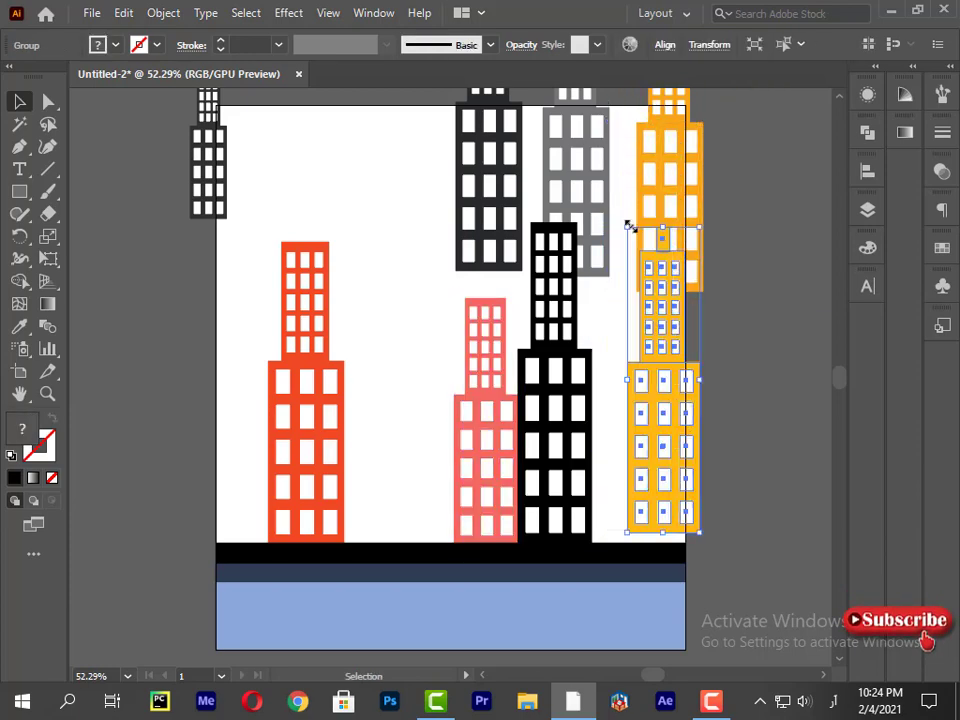
pyautogui.moveTo(686, 381); pyautogui.dragTo(650, 385)
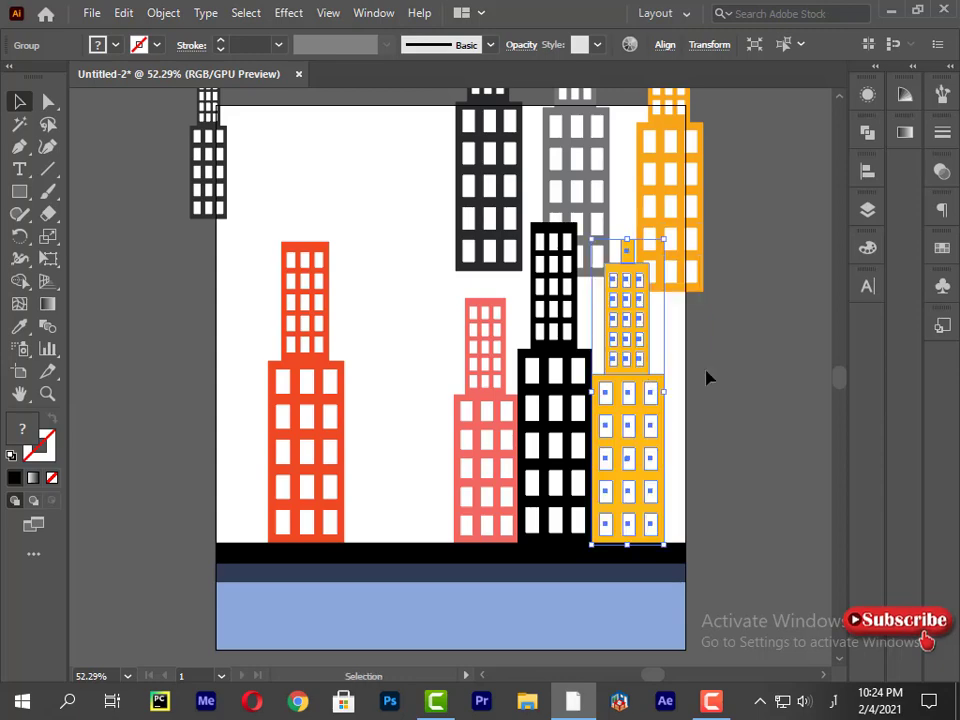
pyautogui.click(721, 400)
# Shrink the orange building and set it beside the orange-red one, and place the small dark building at the strip's left end.
pyautogui.moveTo(686, 205); pyautogui.dragTo(393, 463)
pyautogui.moveTo(342, 245); pyautogui.dragTo(357, 334)
pyautogui.moveTo(381, 477); pyautogui.dragTo(357, 477)
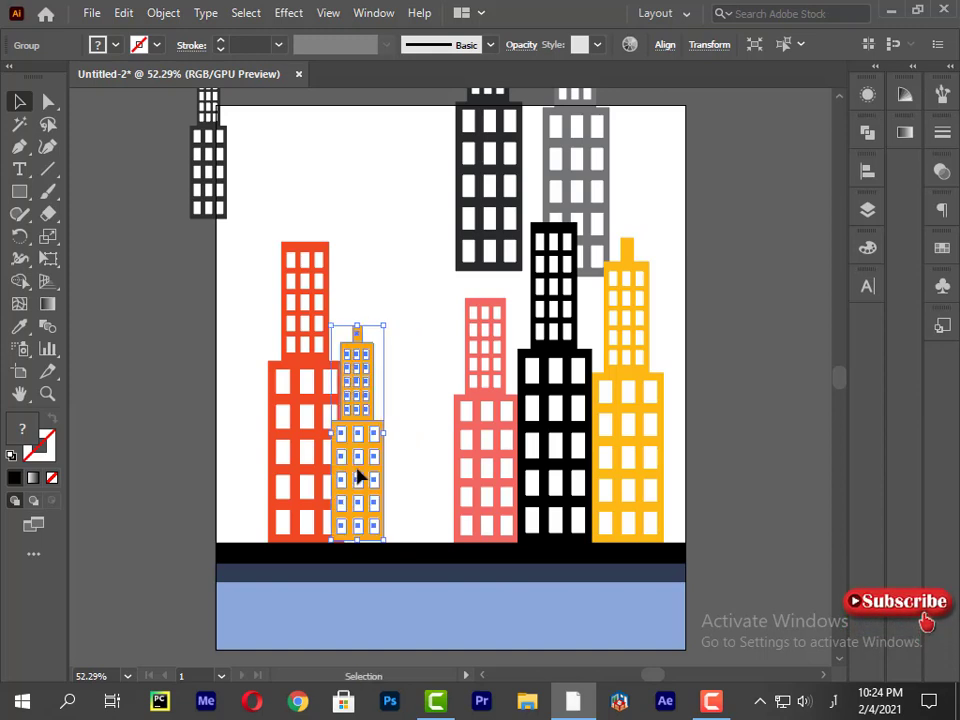
pyautogui.click(403, 427)
pyautogui.moveTo(208, 175); pyautogui.dragTo(243, 497)
pyautogui.click(412, 335)
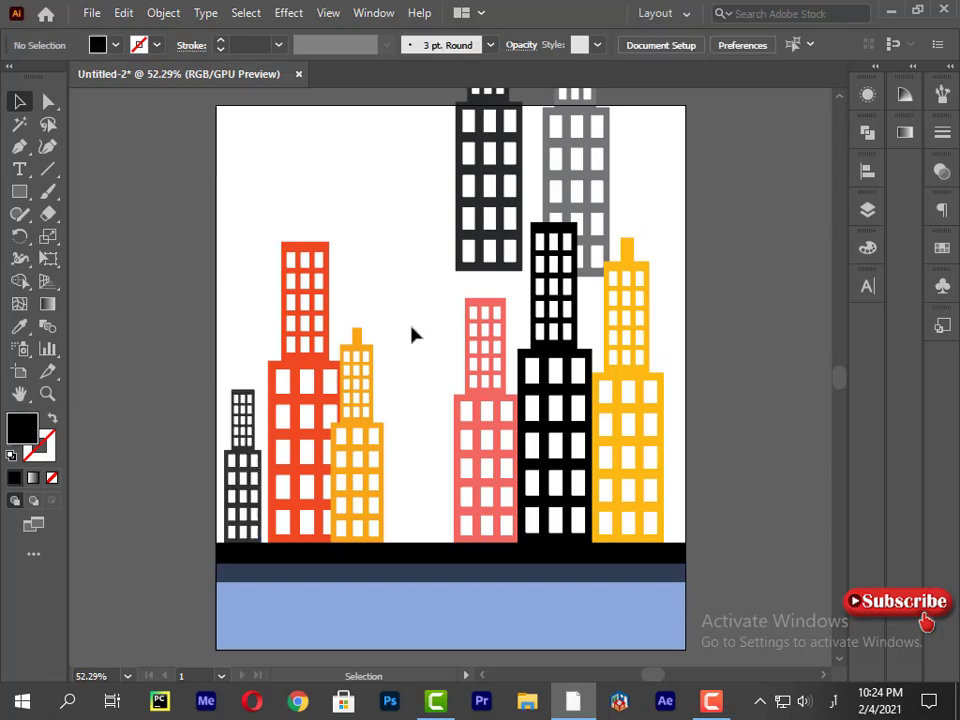
# Move the large dark building aside, scale the gray building down and stand it next to the orange building.
pyautogui.moveTo(490, 185); pyautogui.dragTo(375, 185)
pyautogui.moveTo(579, 189); pyautogui.dragTo(432, 282)
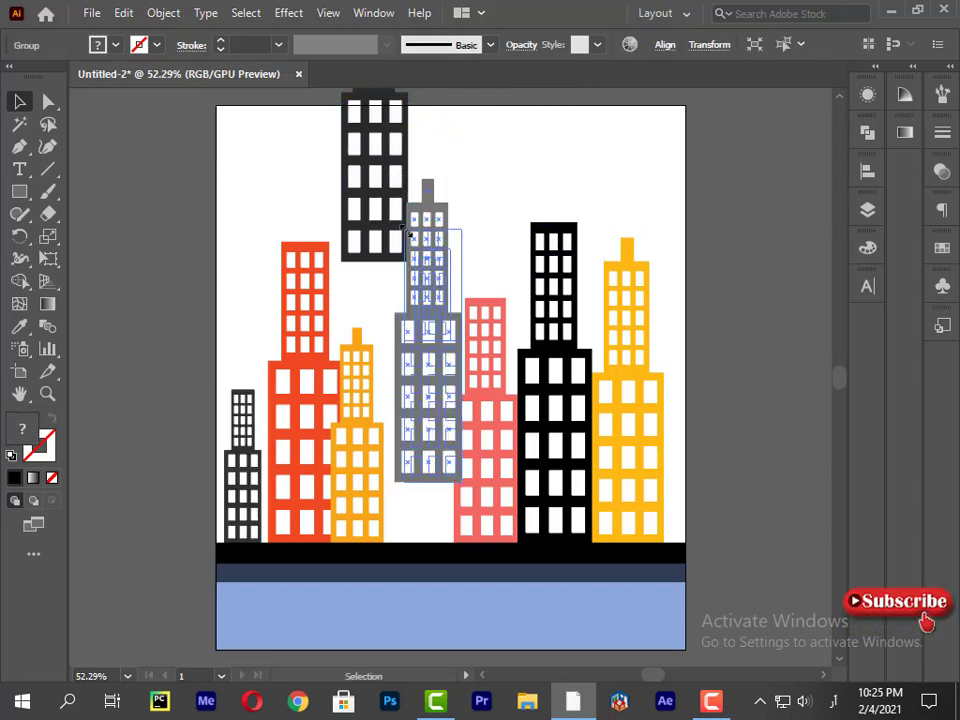
pyautogui.moveTo(426, 372); pyautogui.dragTo(407, 422)
pyautogui.click(462, 364)
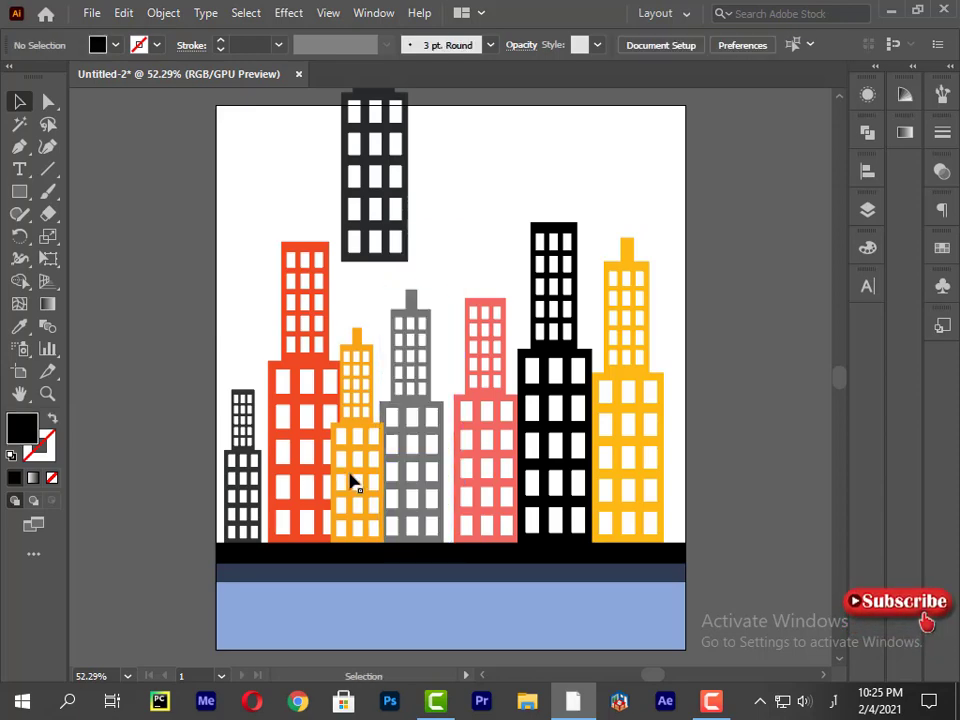
# Bring the orange-red building and the gray building to front so both overlap the orange one.
pyautogui.rightClick(298, 446)
pyautogui.moveTo(388, 341)
pyautogui.click(470, 339)
pyautogui.click(407, 477)
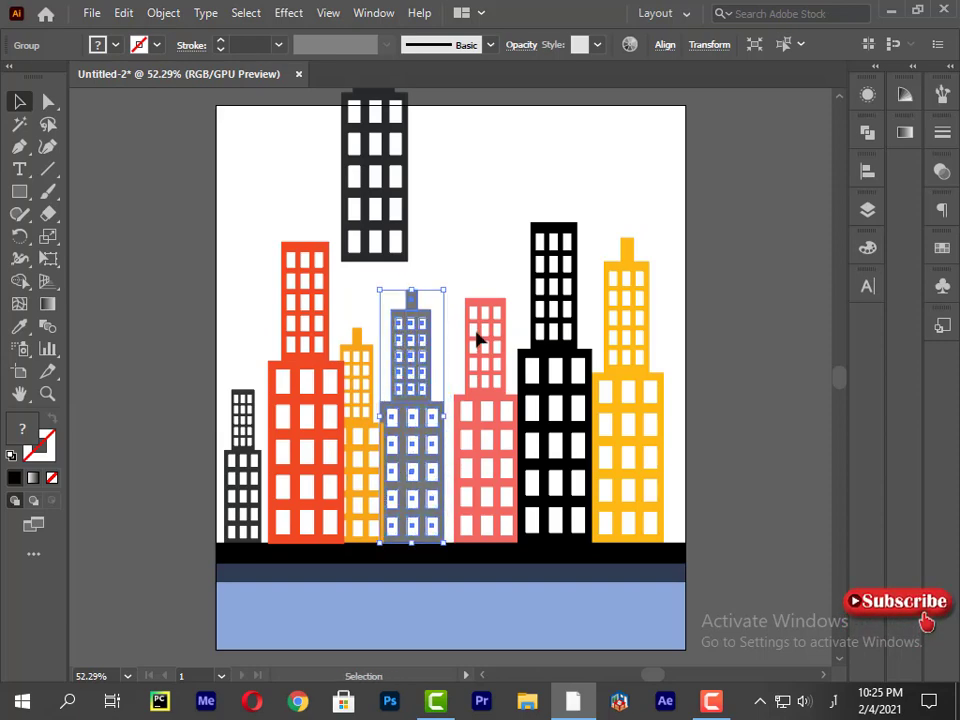
pyautogui.click(517, 204)
pyautogui.click(404, 449)
pyautogui.rightClick(403, 446)
pyautogui.moveTo(459, 346)
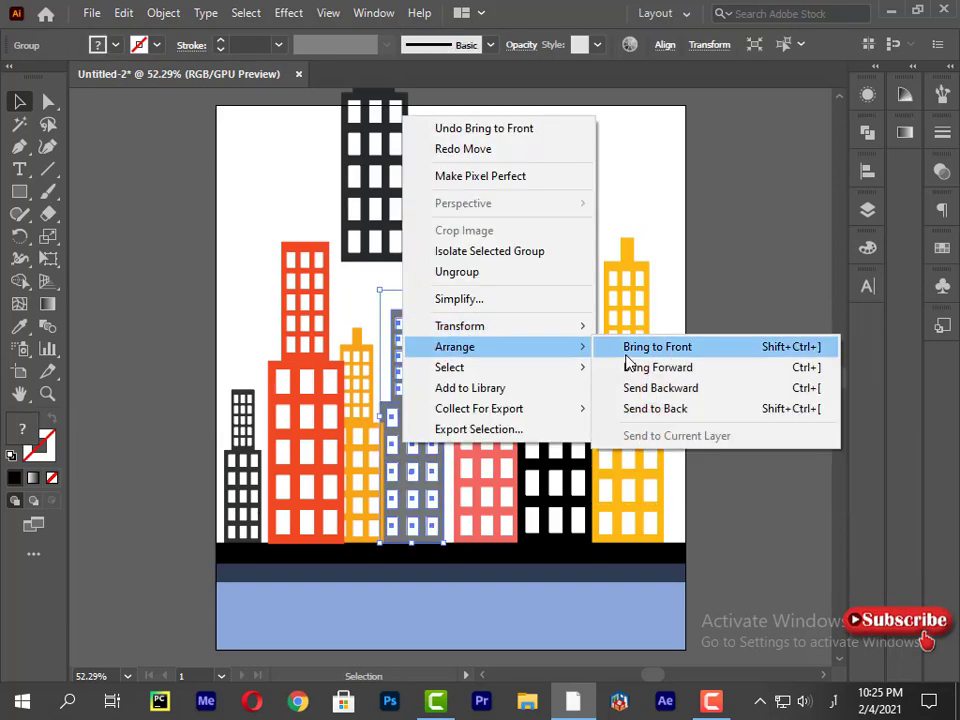
pyautogui.click(627, 355)
# Nudge the pink, black and yellow buildings left together until they stand close to the gray building.
pyautogui.moveTo(678, 362); pyautogui.dragTo(505, 466)
pyautogui.press('Left')
pyautogui.press('Left')
pyautogui.press('Left')
pyautogui.press('Left')
pyautogui.press('Left')
pyautogui.press('Left')
pyautogui.press('Left')
pyautogui.press('Left')
pyautogui.press('Left')
pyautogui.press('Left')
pyautogui.press('Left')
pyautogui.press('Left')
pyautogui.press('Left')
pyautogui.press('Left')
pyautogui.press('Left')
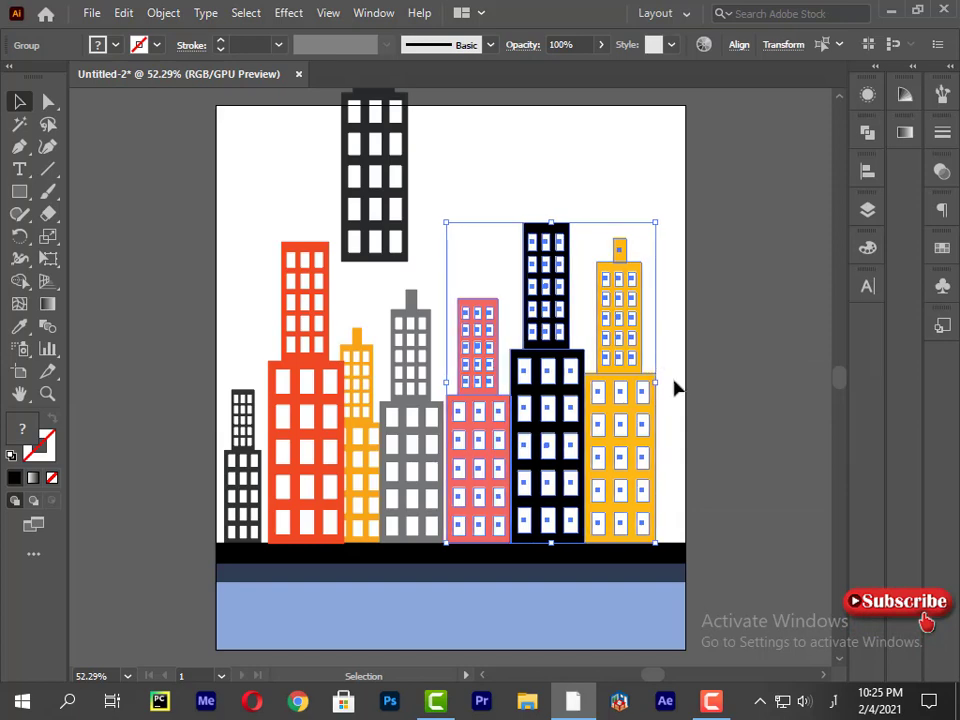
pyautogui.click(458, 168)
# Delete the unused large dark building and copy the small dark building to the strip's right end.
pyautogui.click(384, 194)
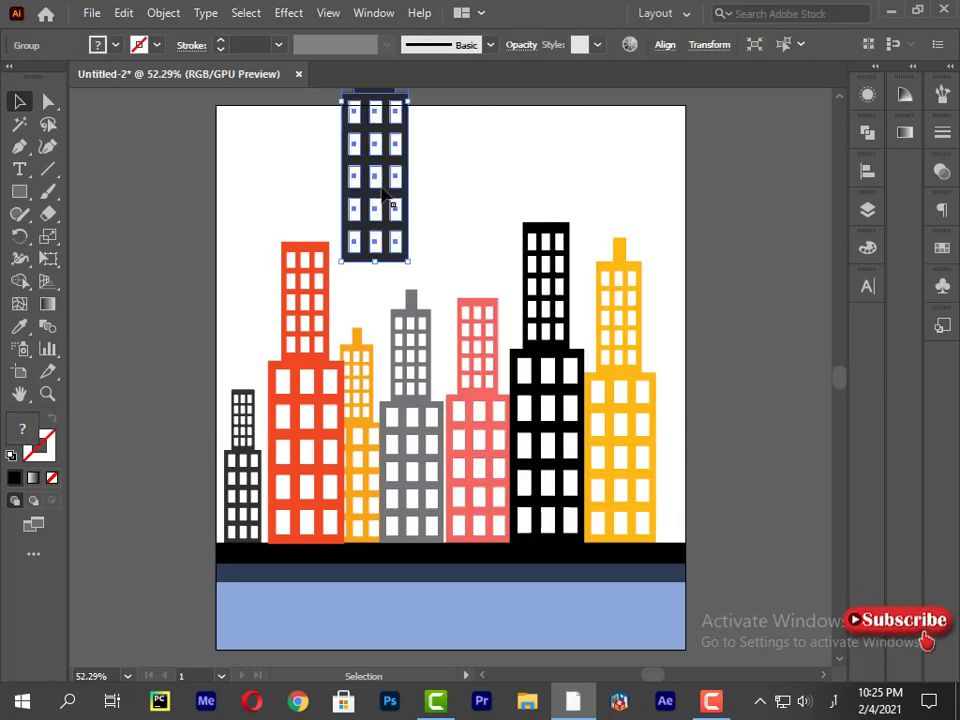
pyautogui.press('Delete')
pyautogui.moveTo(231, 477); pyautogui.dragTo(667, 481)
pyautogui.click(248, 506)
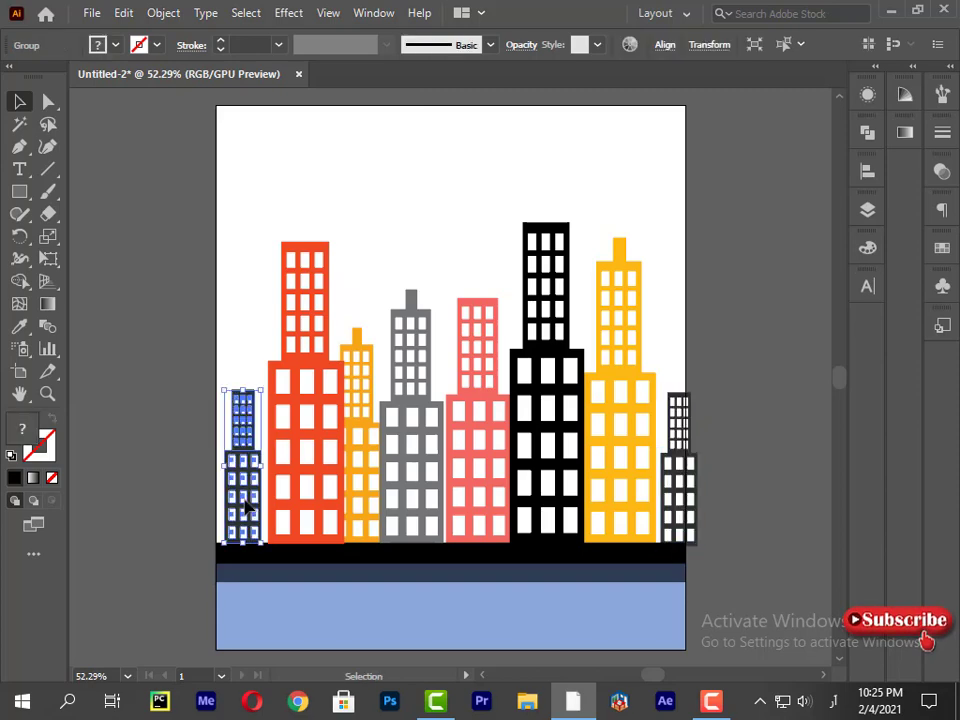
# Shift the middle buildings slightly left and move the small dark copy against the yellow building so it stands within the artboard on the strip.
pyautogui.moveTo(266, 291); pyautogui.dragTo(638, 418)
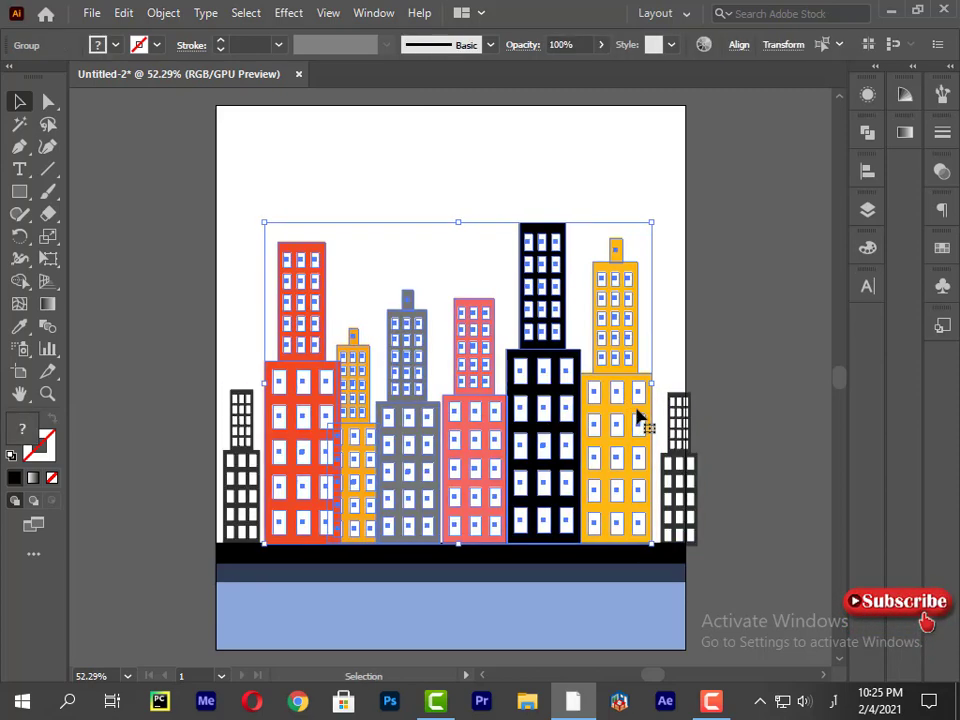
pyautogui.click(737, 413)
pyautogui.moveTo(681, 493); pyautogui.dragTo(663, 488)
pyautogui.press('Down')
pyautogui.press('Down')
pyautogui.press('Down')
pyautogui.press('Down')
pyautogui.press('Down')
pyautogui.press('Down')
pyautogui.press('Down')
pyautogui.press('Down')
pyautogui.press('Down')
pyautogui.press('Down')
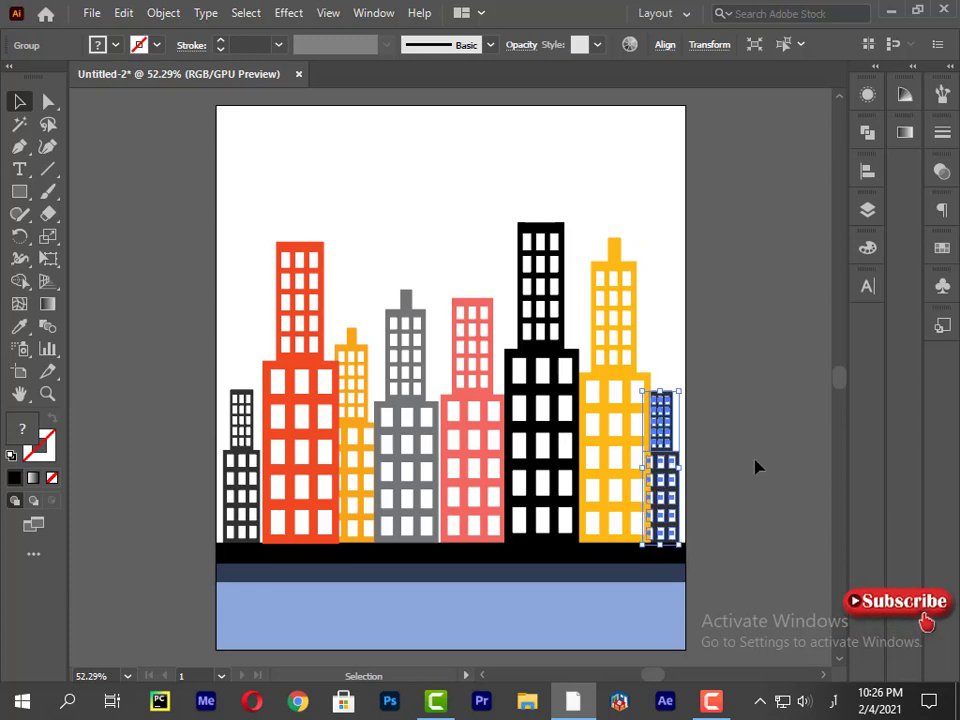
pyautogui.click(757, 467)
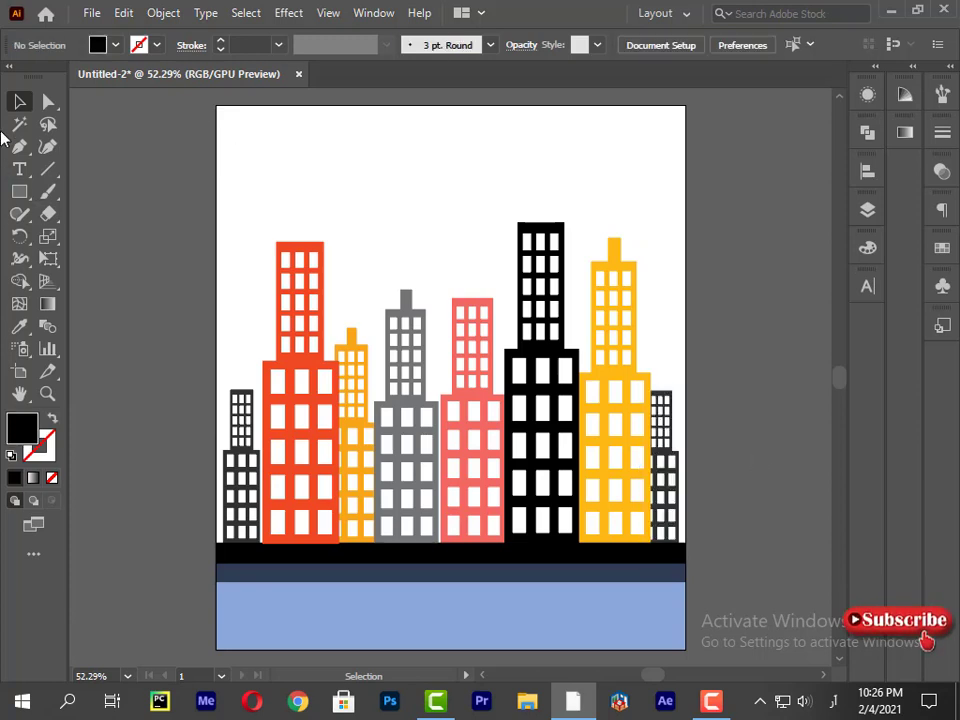
# Draw a rectangle covering the whole artboard and send it behind the skyline and ground strips.
pyautogui.click(19, 191)
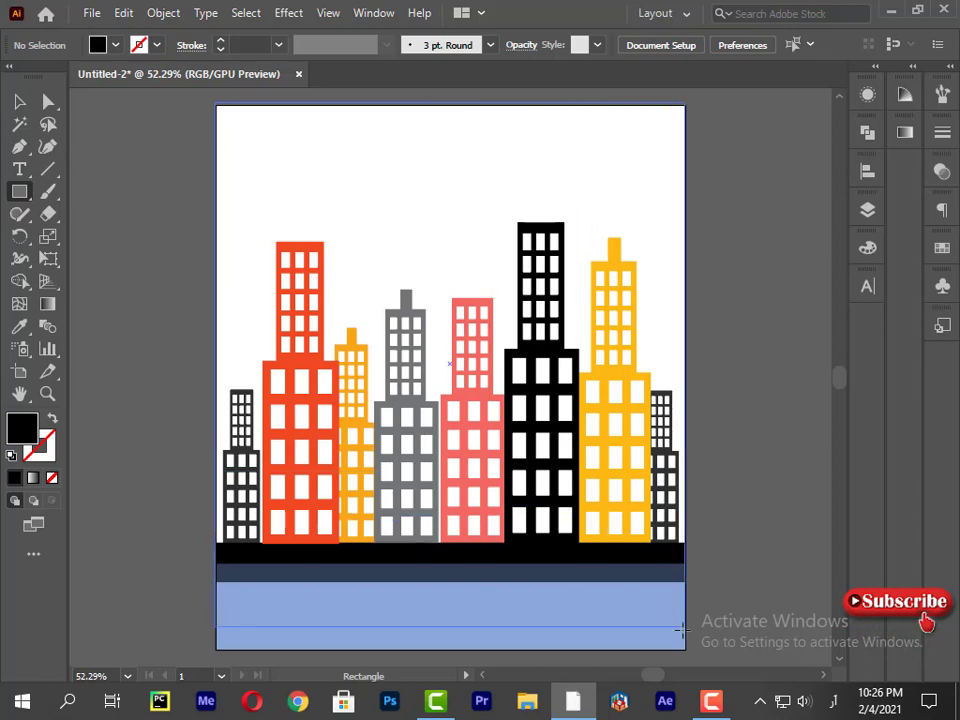
pyautogui.moveTo(681, 628); pyautogui.dragTo(695, 647)
pyautogui.click(19, 101)
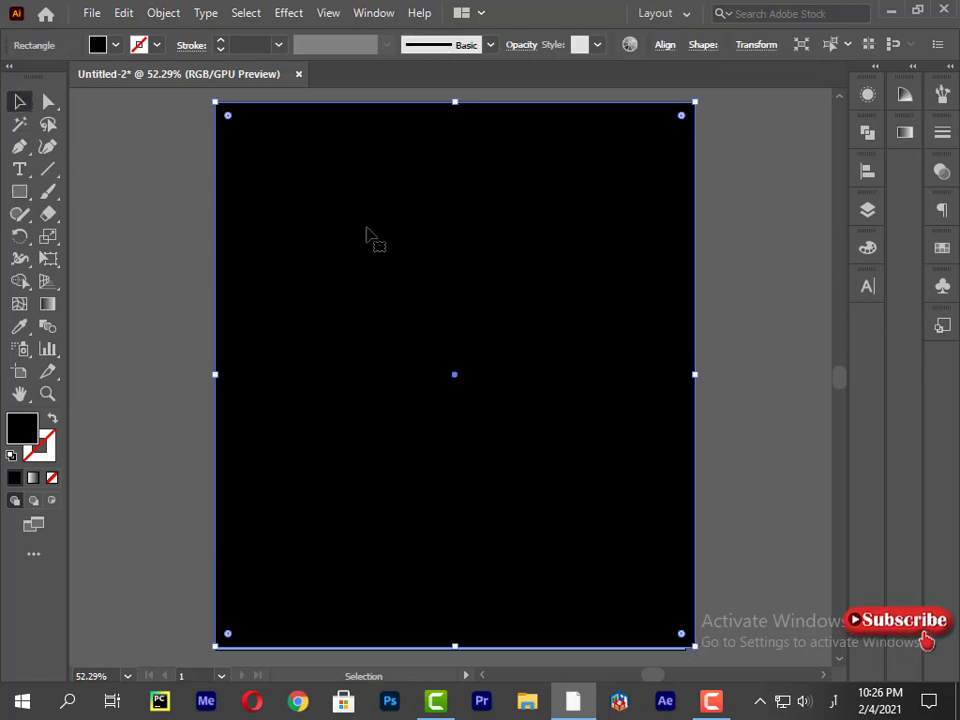
pyautogui.rightClick(366, 229)
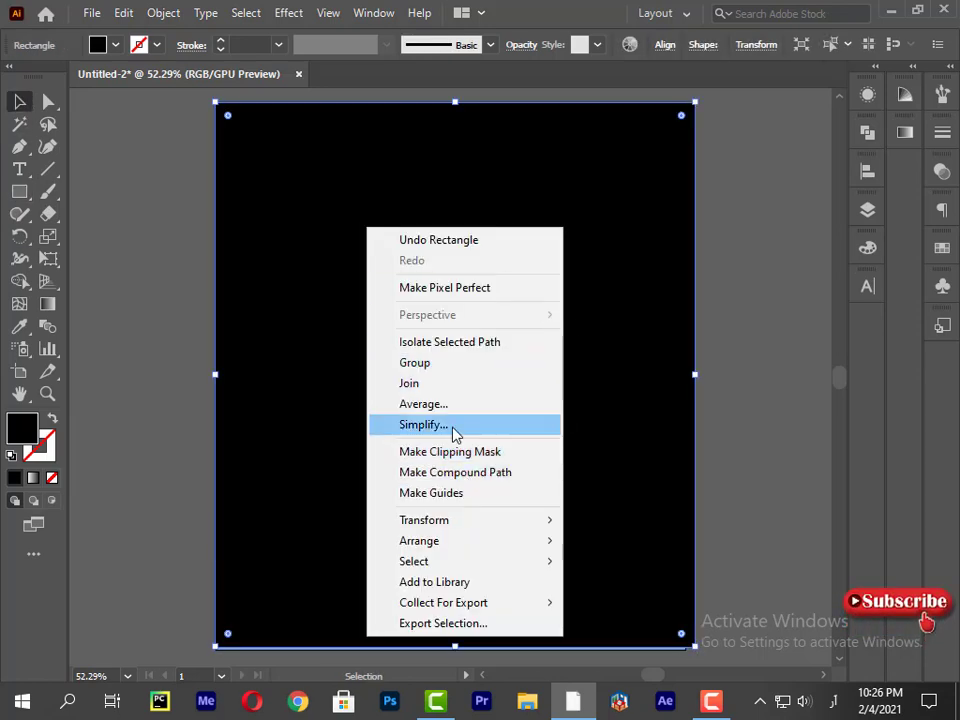
pyautogui.moveTo(470, 540)
pyautogui.click(716, 602)
# Fill the background rectangle with a deep blue by mixing 100% cyan with magenta, at 0% yellow and 0% black.
pyautogui.click(866, 247)
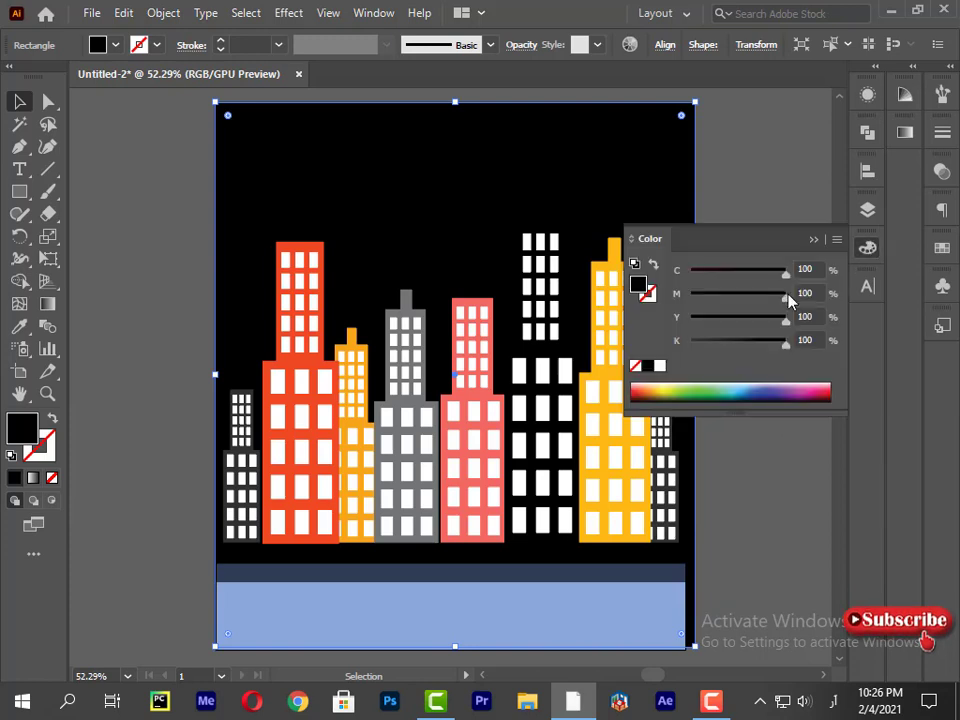
pyautogui.moveTo(727, 272); pyautogui.dragTo(681, 291)
pyautogui.moveTo(785, 297); pyautogui.dragTo(643, 302)
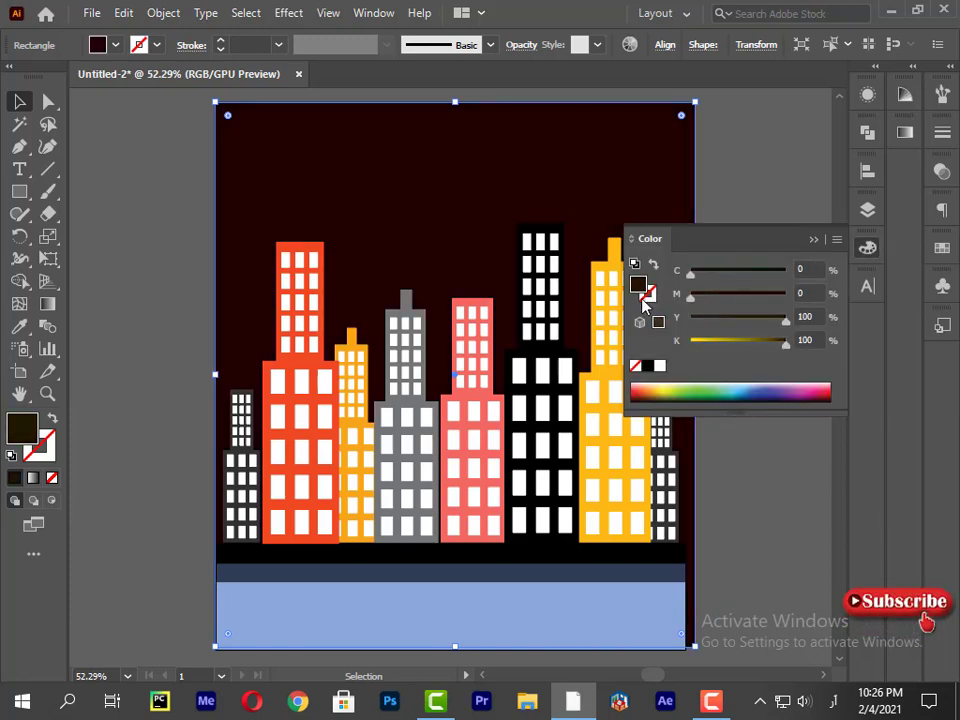
pyautogui.moveTo(785, 320); pyautogui.dragTo(623, 318)
pyautogui.moveTo(785, 344); pyautogui.dragTo(672, 340)
pyautogui.moveTo(692, 273); pyautogui.dragTo(785, 272)
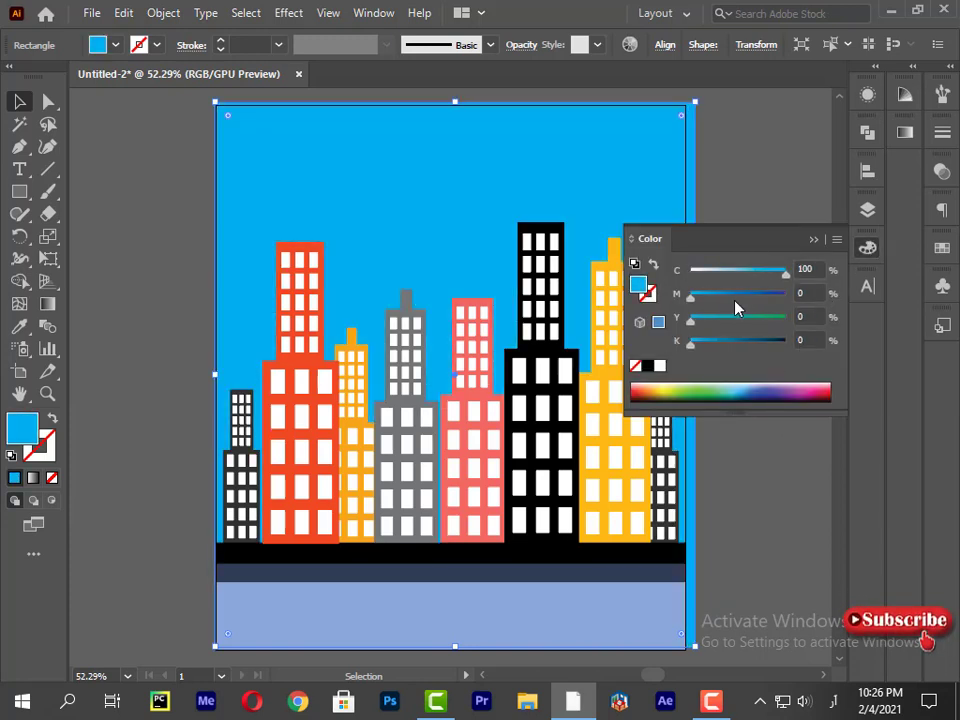
pyautogui.moveTo(735, 296); pyautogui.dragTo(779, 274)
pyautogui.click(815, 241)
pyautogui.click(760, 280)
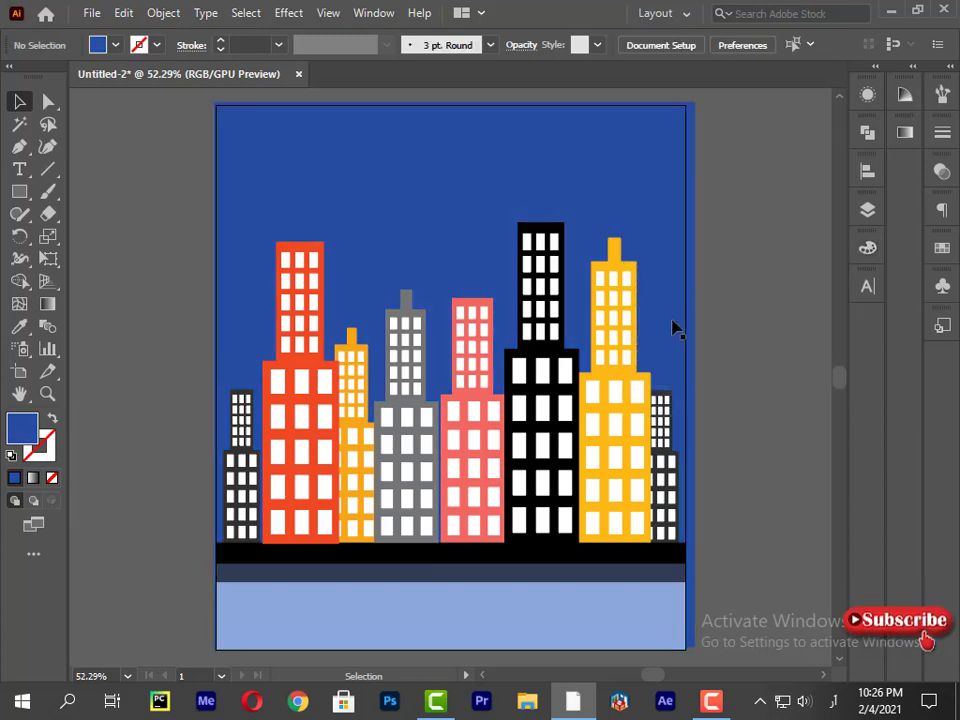
# Resize the blue background rectangle so its edges match the artboard's edges.
pyautogui.click(692, 332)
pyautogui.moveTo(694, 374); pyautogui.dragTo(686, 381)
pyautogui.click(740, 300)
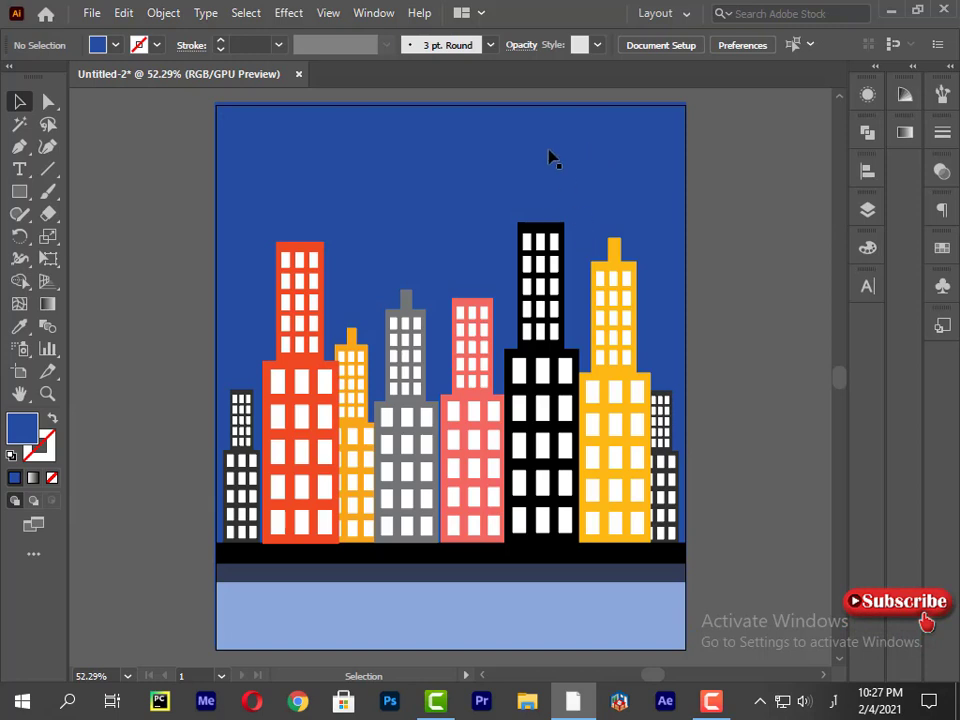
pyautogui.click(520, 134)
pyautogui.click(717, 250)
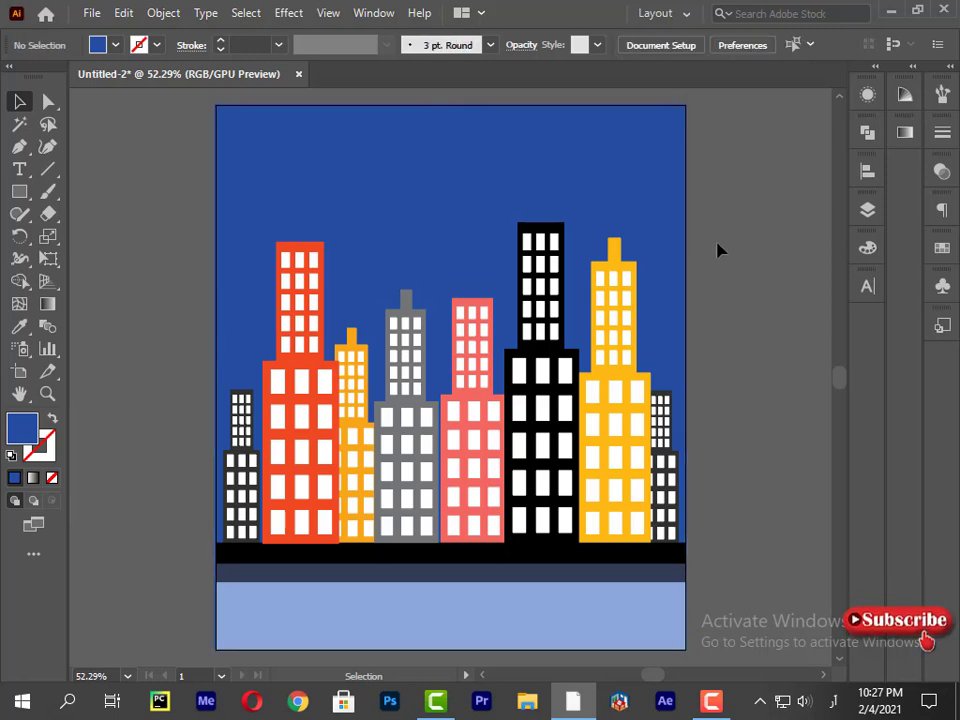
pyautogui.click(365, 176)
pyautogui.moveTo(216, 377); pyautogui.dragTo(216, 378)
pyautogui.click(140, 333)
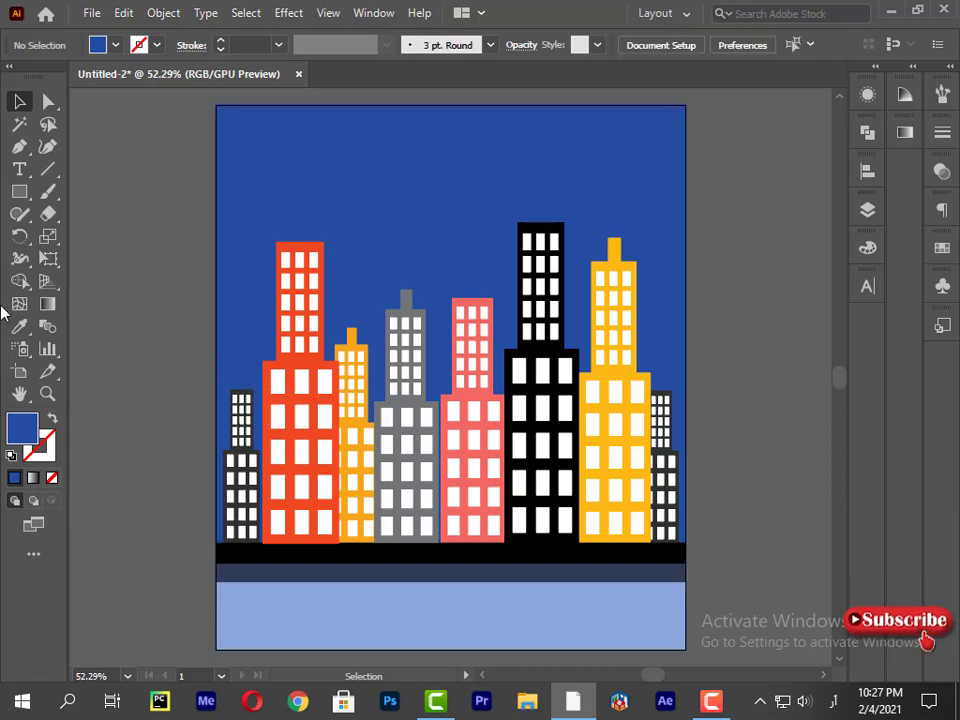
pyautogui.click(19, 146)
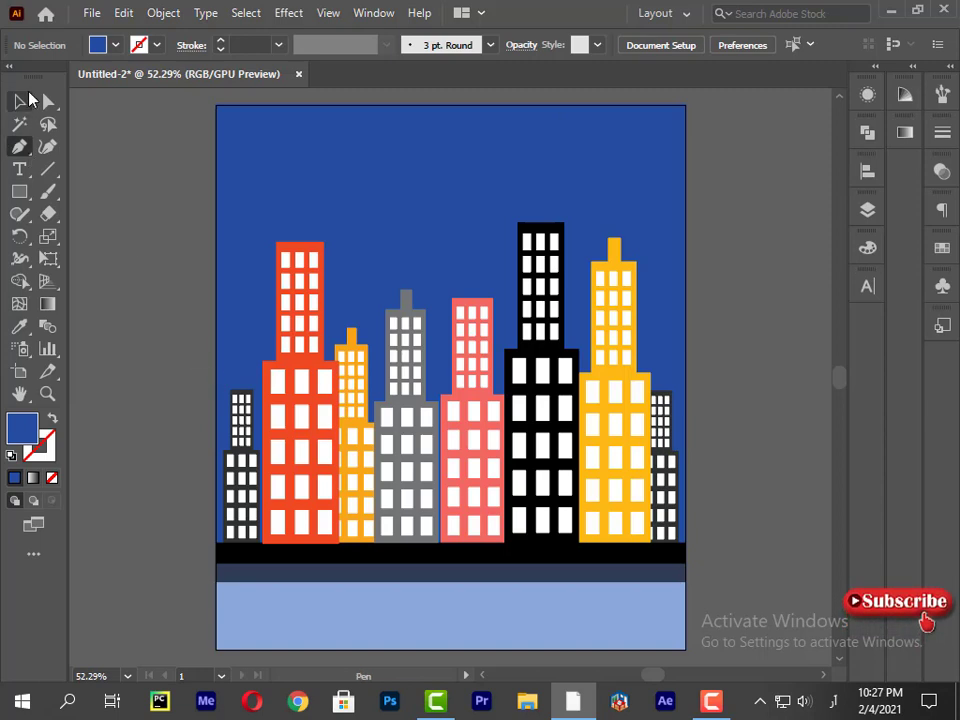
pyautogui.click(129, 208)
pyautogui.click(19, 101)
pyautogui.click(191, 281)
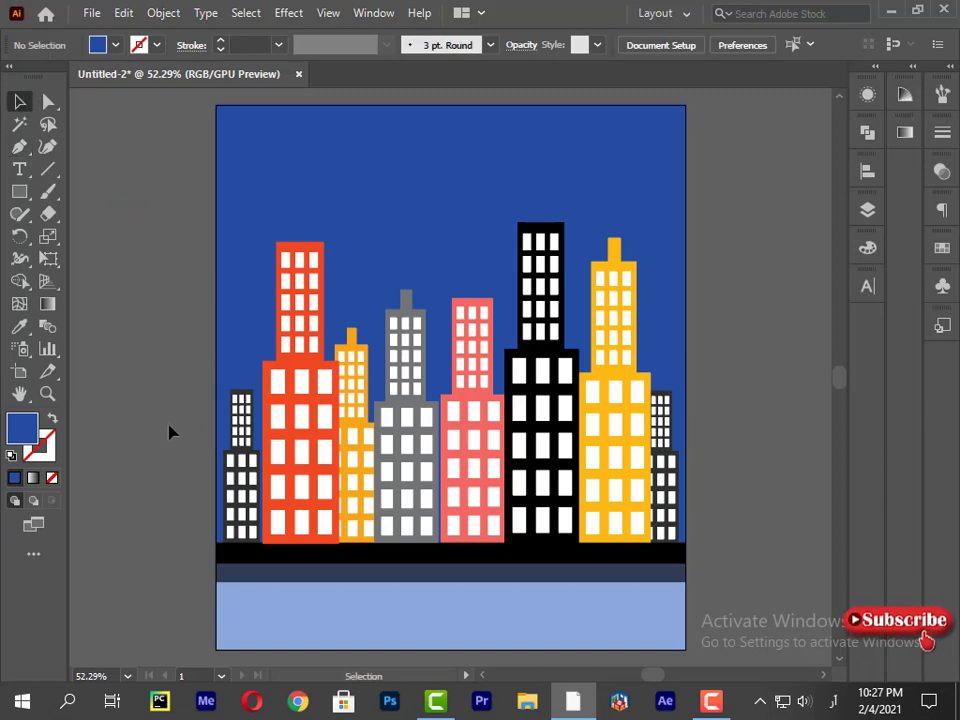
# Begin a stepped silhouette with the Pen tool from the artboard's left edge, rising past the orange-red tower and over the small orange building.
pyautogui.press('p')
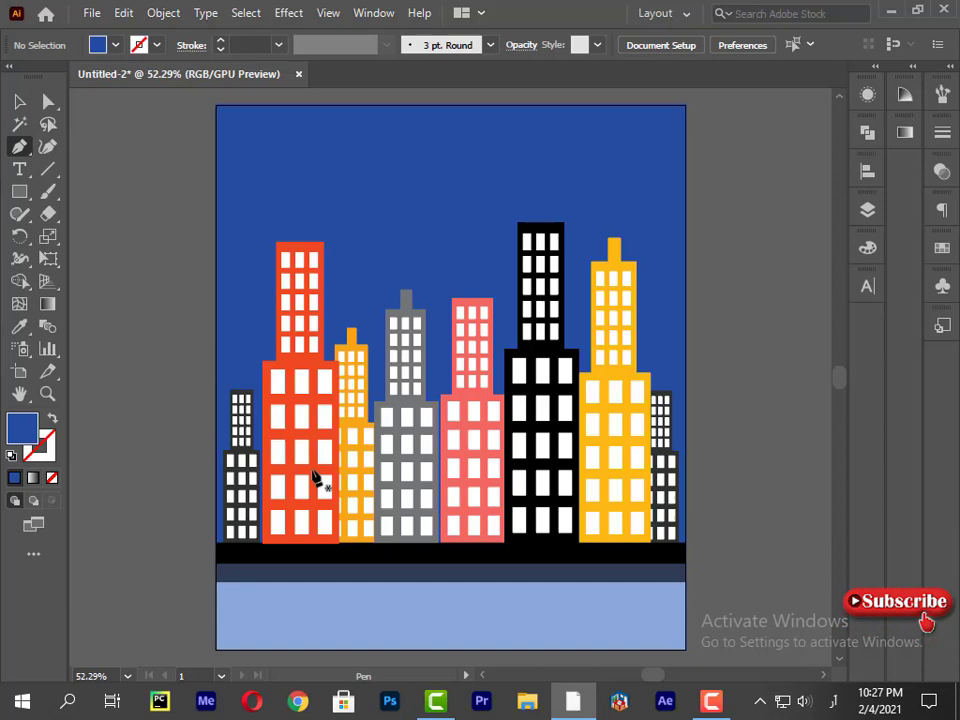
pyautogui.click(216, 441)
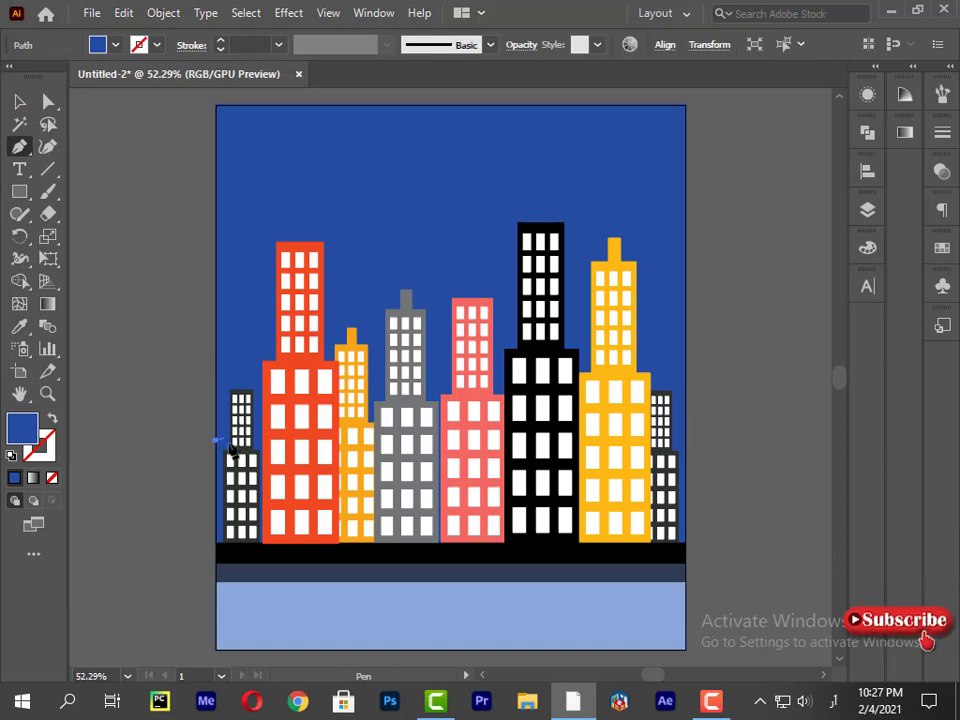
pyautogui.keyDown('shift'); pyautogui.click(222, 441); pyautogui.keyUp('shift')
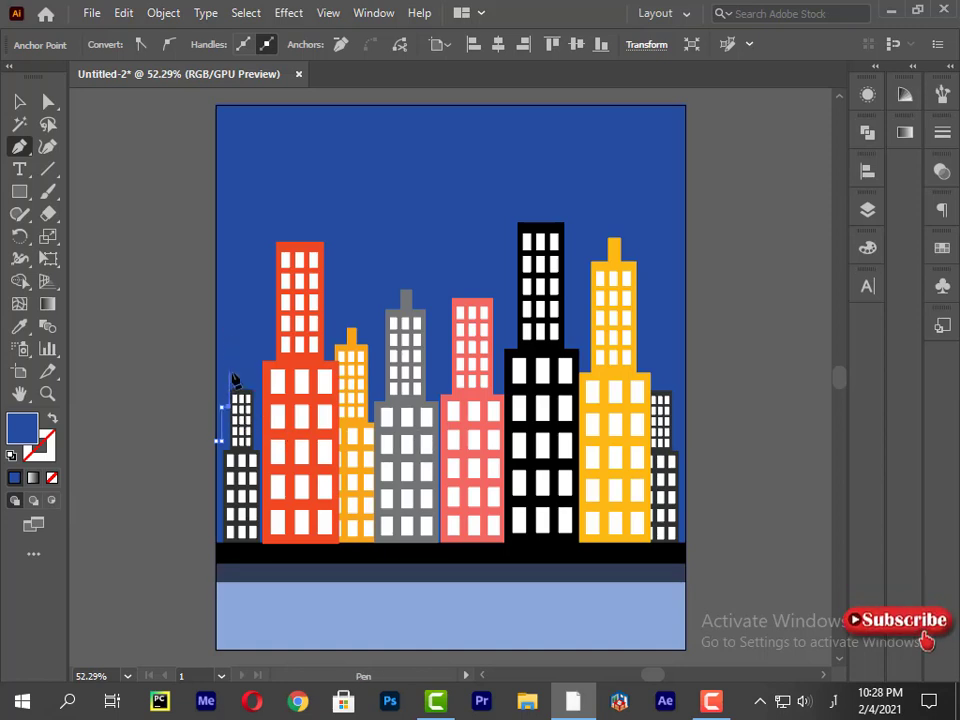
pyautogui.keyDown('shift'); pyautogui.click(262, 337); pyautogui.keyUp('shift')
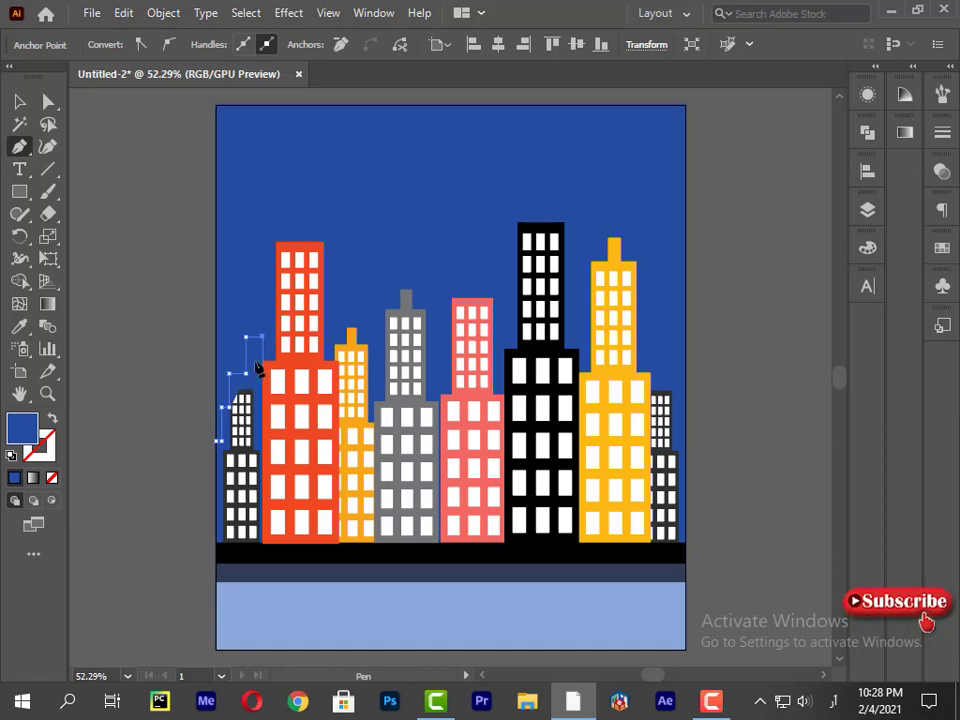
pyautogui.keyDown('shift'); pyautogui.click(263, 360); pyautogui.keyUp('shift')
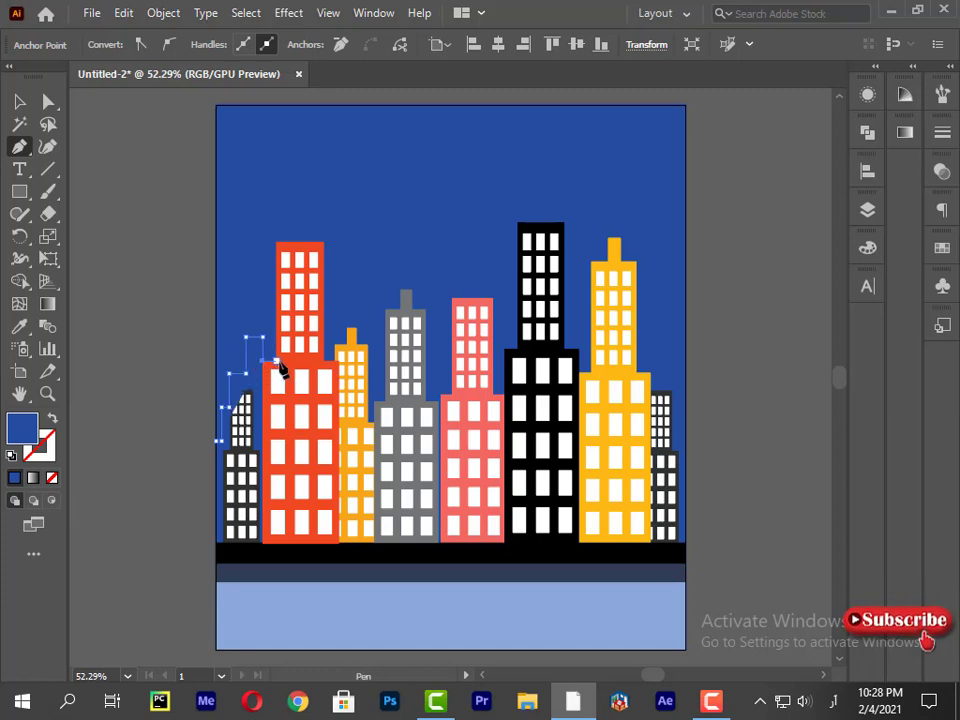
pyautogui.keyDown('shift'); pyautogui.click(323, 362); pyautogui.keyUp('shift')
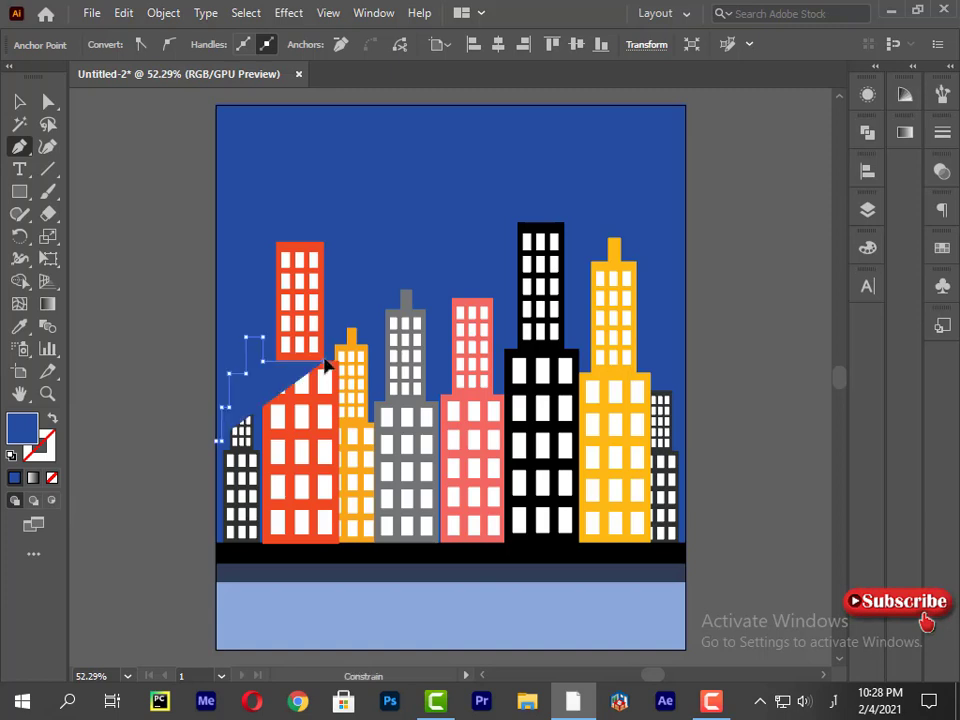
pyautogui.click(323, 282)
pyautogui.click(358, 282)
pyautogui.click(358, 334)
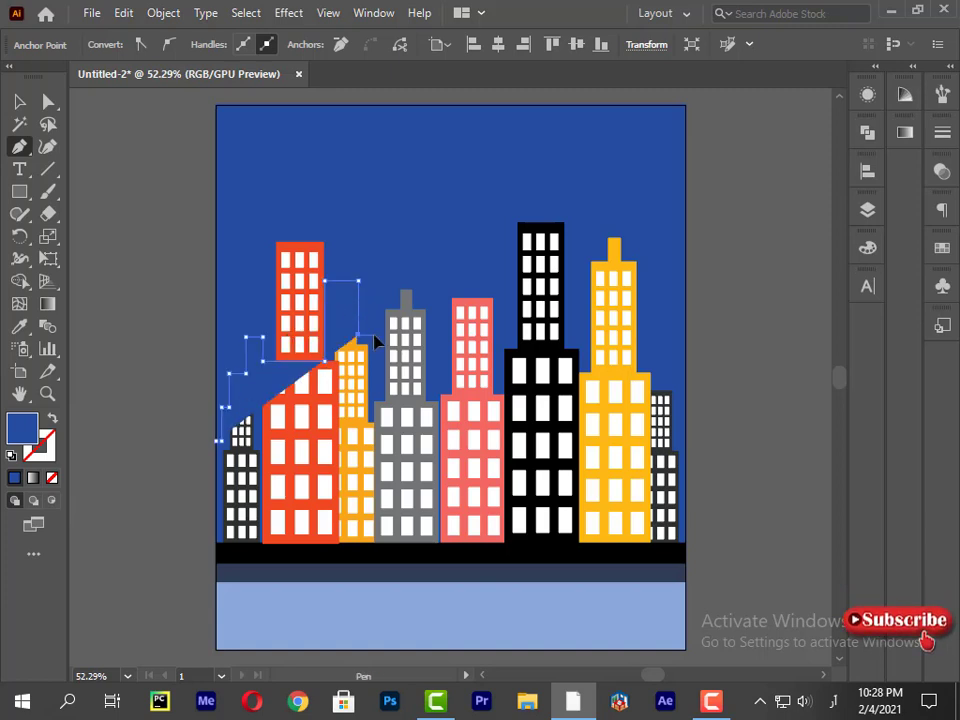
# Continue the silhouette with straight stepped segments, adding an antenna-topped block behind the gray building and a flat block behind the pink one.
pyautogui.keyDown('shift'); pyautogui.click(377, 335); pyautogui.keyUp('shift')
pyautogui.keyDown('shift'); pyautogui.click(377, 249); pyautogui.keyUp('shift')
pyautogui.keyDown('shift'); pyautogui.click(400, 249); pyautogui.keyUp('shift')
pyautogui.keyDown('shift'); pyautogui.click(400, 230); pyautogui.keyUp('shift')
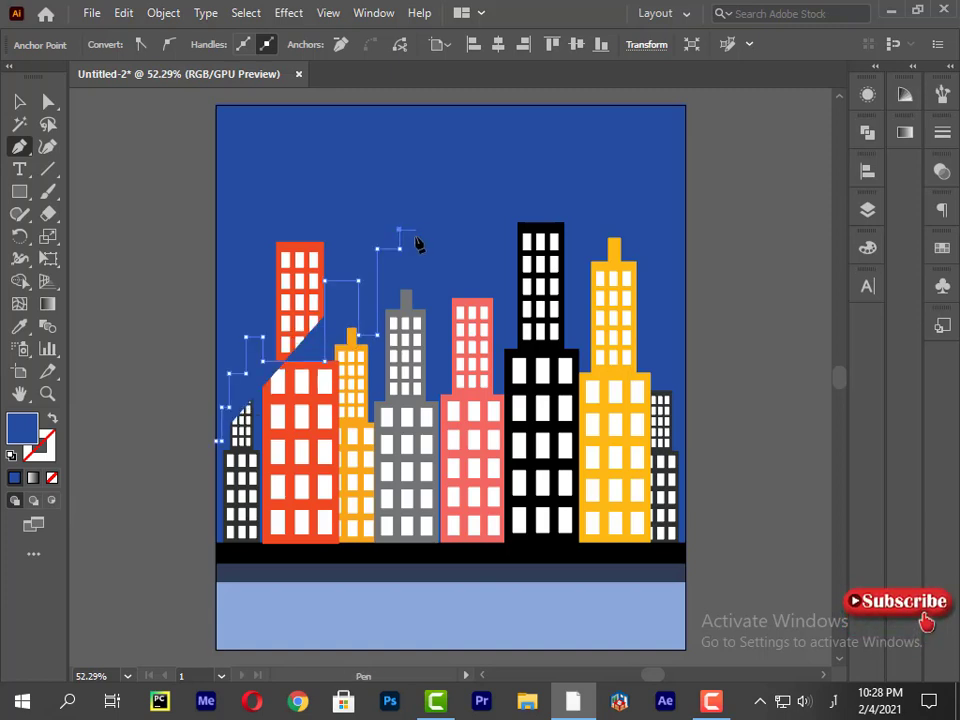
pyautogui.keyDown('shift'); pyautogui.click(415, 230); pyautogui.keyUp('shift')
pyautogui.keyDown('shift'); pyautogui.click(415, 249); pyautogui.keyUp('shift')
pyautogui.keyDown('shift'); pyautogui.click(440, 249); pyautogui.keyUp('shift')
pyautogui.keyDown('shift'); pyautogui.click(440, 322); pyautogui.keyUp('shift')
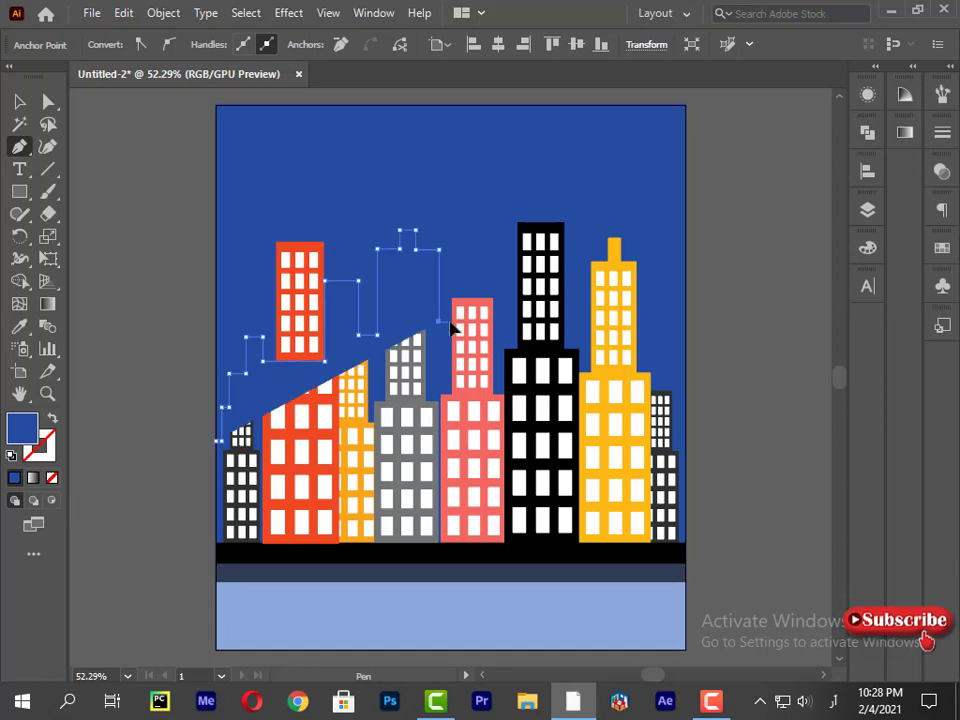
pyautogui.keyDown('shift'); pyautogui.click(450, 274); pyautogui.keyUp('shift')
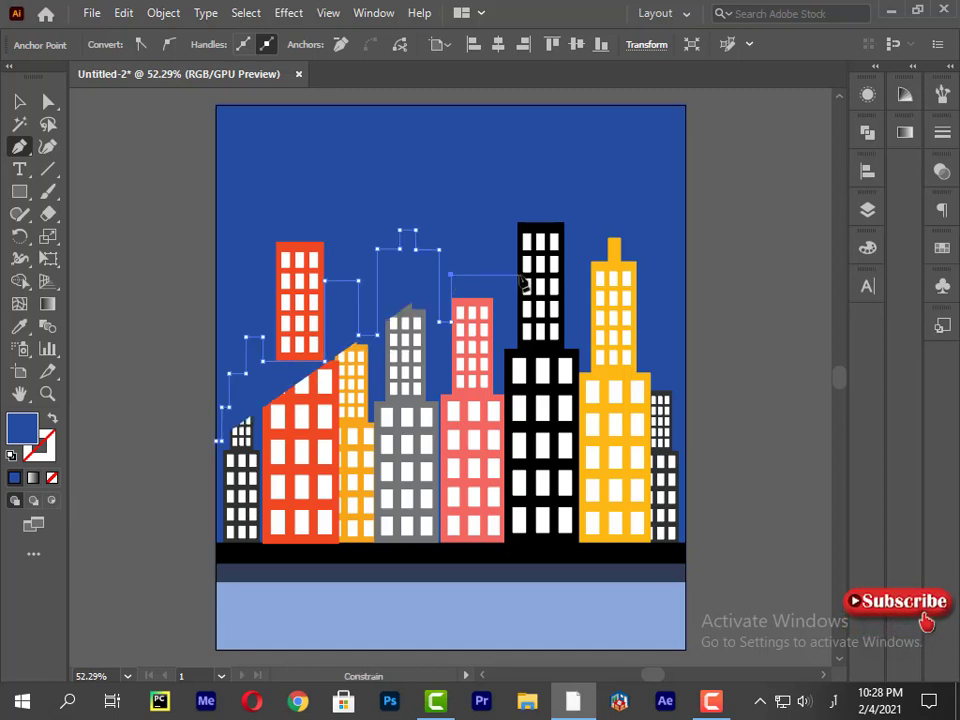
pyautogui.keyDown('shift'); pyautogui.click(504, 274); pyautogui.keyUp('shift')
pyautogui.keyDown('shift'); pyautogui.click(504, 345); pyautogui.keyUp('shift')
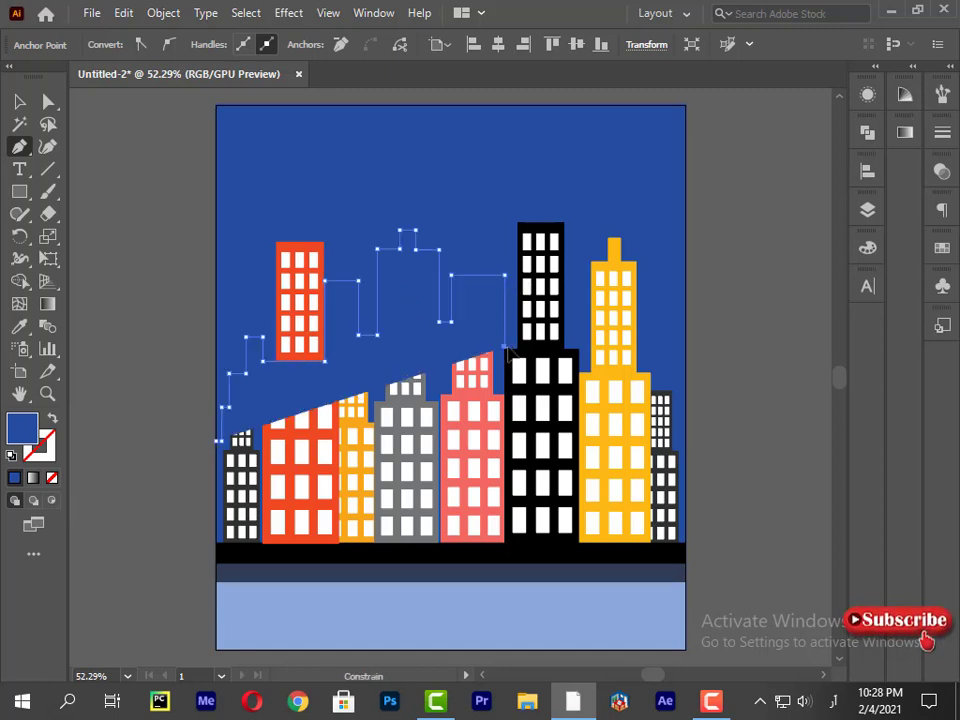
# Extend the silhouette behind the black and yellow towers to the artboard's right edge and close it along the ground strip.
pyautogui.keyDown('shift'); pyautogui.click(574, 349); pyautogui.keyUp('shift')
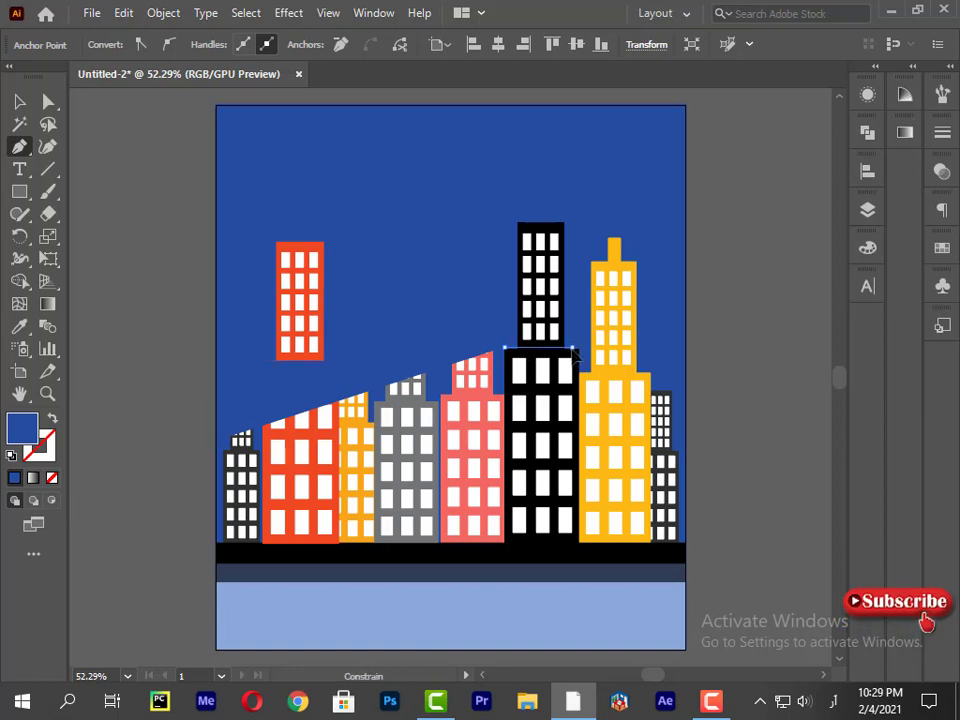
pyautogui.keyDown('shift'); pyautogui.click(574, 315); pyautogui.keyUp('shift')
pyautogui.keyDown('shift'); pyautogui.click(623, 365); pyautogui.keyUp('shift')
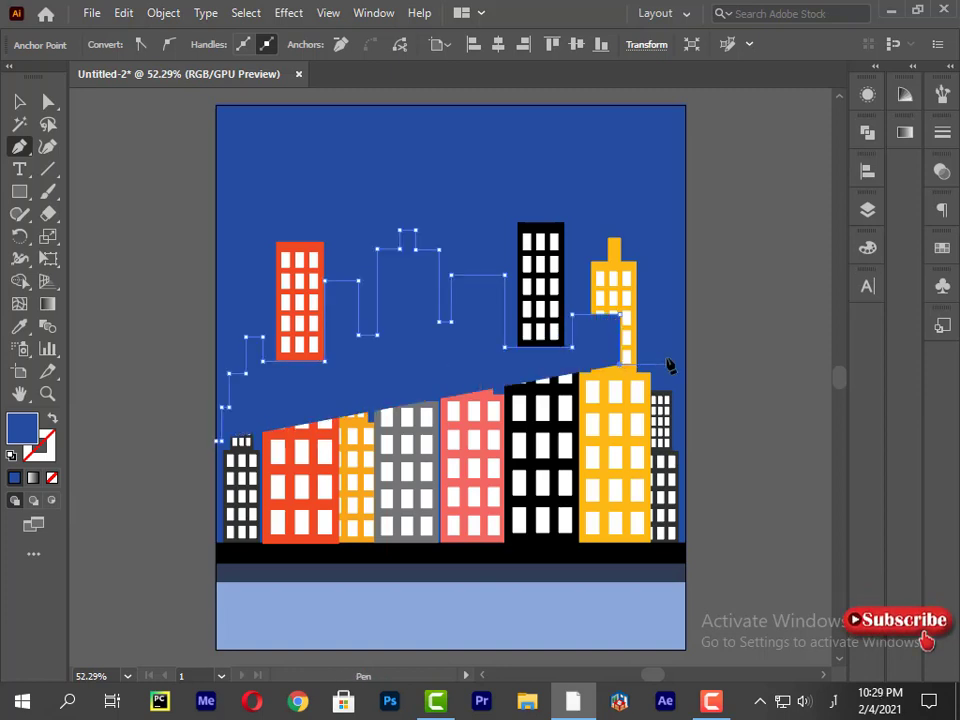
pyautogui.keyDown('shift'); pyautogui.click(642, 365); pyautogui.keyUp('shift')
pyautogui.keyDown('shift'); pyautogui.click(642, 330); pyautogui.keyUp('shift')
pyautogui.keyDown('shift'); pyautogui.click(655, 330); pyautogui.keyUp('shift')
pyautogui.keyDown('shift'); pyautogui.click(655, 310); pyautogui.keyUp('shift')
pyautogui.keyDown('shift'); pyautogui.click(671, 310); pyautogui.keyUp('shift')
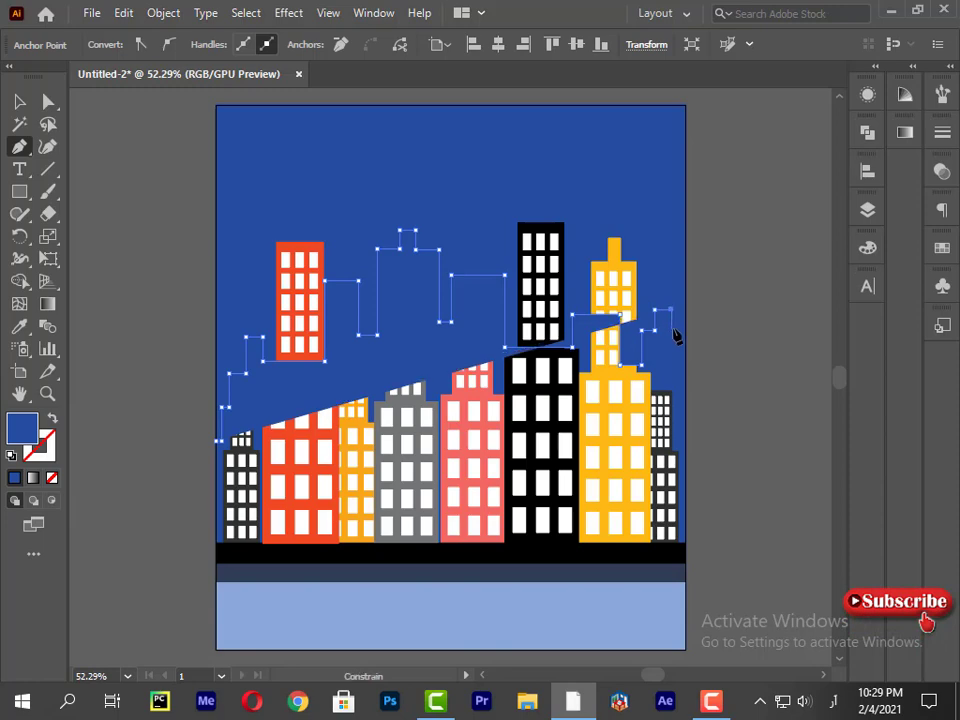
pyautogui.keyDown('shift'); pyautogui.click(671, 328); pyautogui.keyUp('shift')
pyautogui.keyDown('shift'); pyautogui.click(687, 543); pyautogui.keyUp('shift')
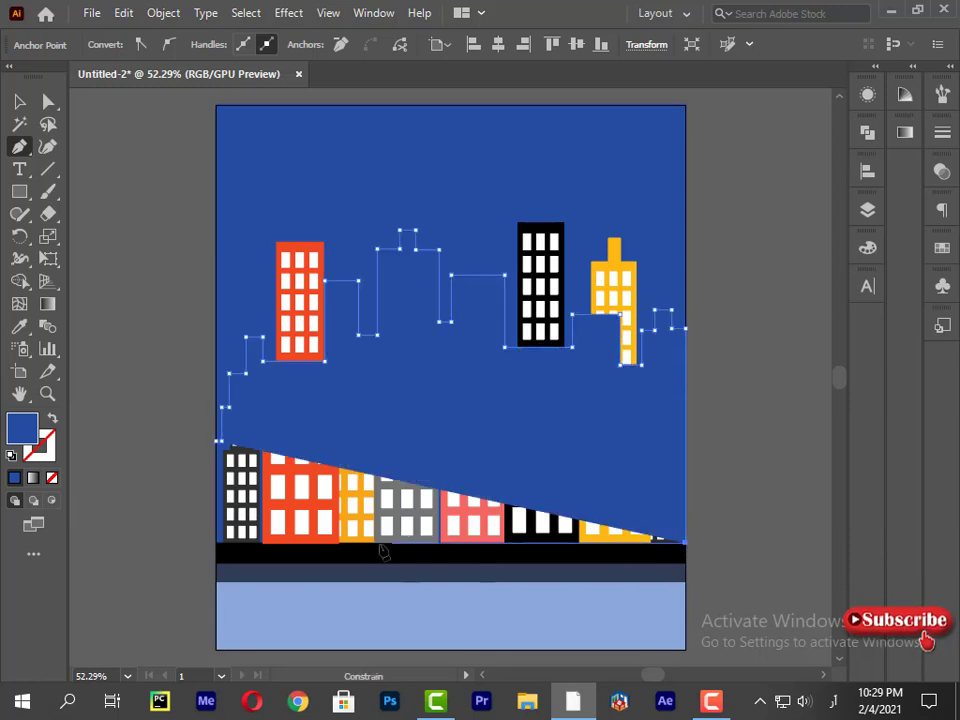
pyautogui.keyDown('shift'); pyautogui.click(217, 545); pyautogui.keyUp('shift')
pyautogui.click(219, 445)
pyautogui.press('v')
# Send the silhouette to back, then bring it forward one level so it sits between the blue background and the buildings.
pyautogui.rightClick(390, 465)
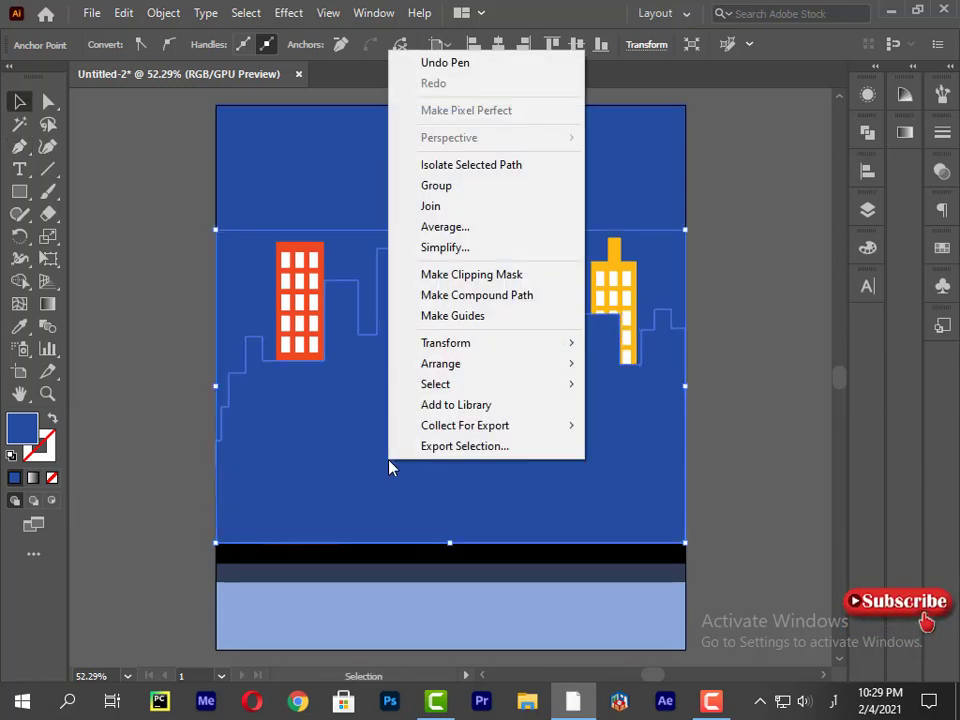
pyautogui.moveTo(440, 362)
pyautogui.click(671, 446)
pyautogui.rightClick(536, 424)
pyautogui.click(347, 377)
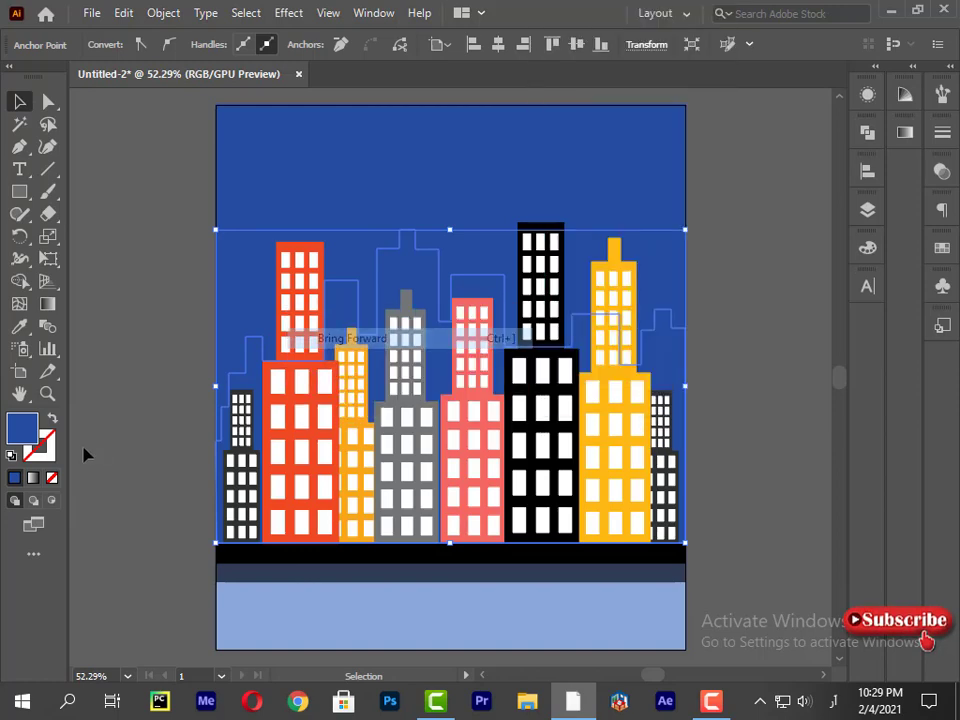
# Fill the silhouette with black at 100% K and 0% cyan, magenta and yellow.
pyautogui.click(868, 248)
pyautogui.click(647, 365)
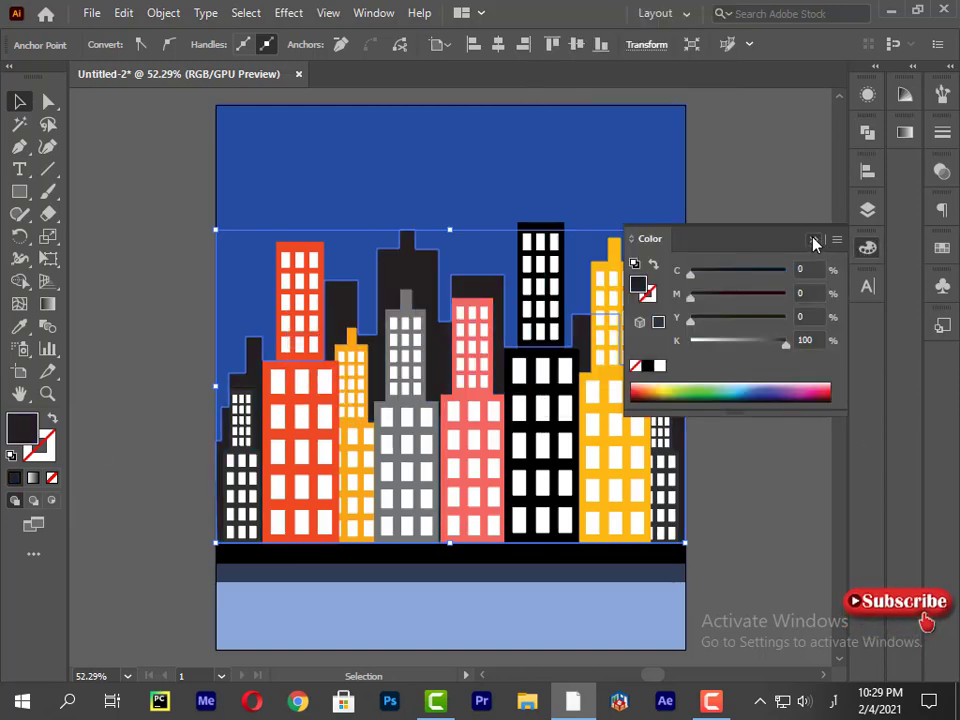
pyautogui.click(813, 240)
pyautogui.click(692, 140)
# Lower the silhouette's opacity until it appears as a faint dark blue layer behind the buildings.
pyautogui.click(433, 261)
pyautogui.click(521, 44)
pyautogui.click(510, 76)
pyautogui.moveTo(510, 99); pyautogui.dragTo(465, 100)
pyautogui.click(724, 268)
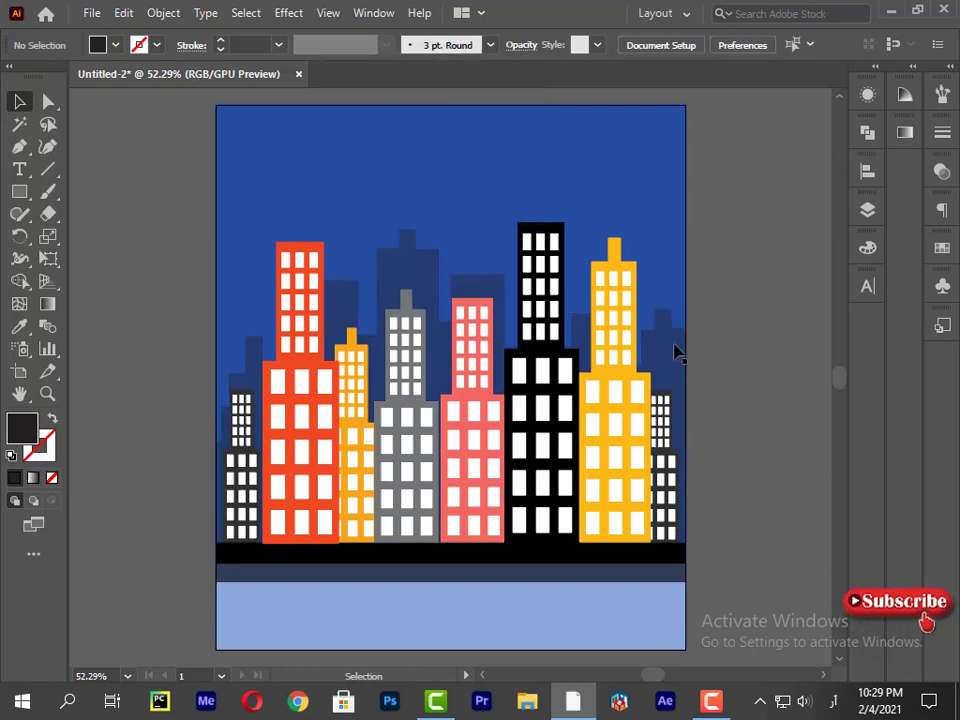
# Start a curved cloud outline with the Pen tool above the red tower and sample its white fill from a black tower window.
pyautogui.press('p')
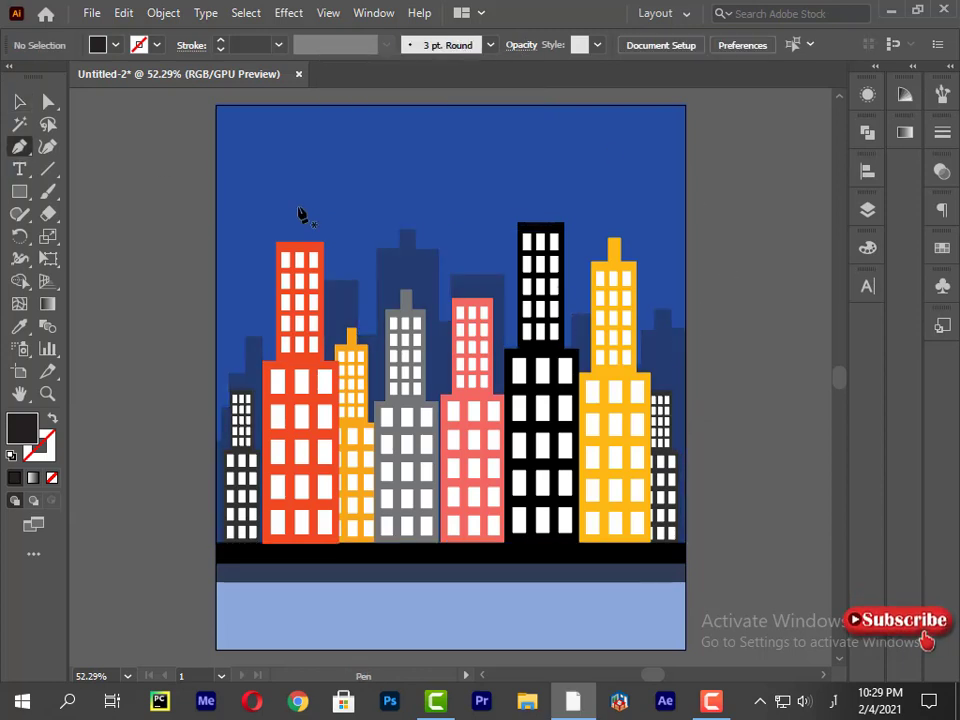
pyautogui.click(300, 206)
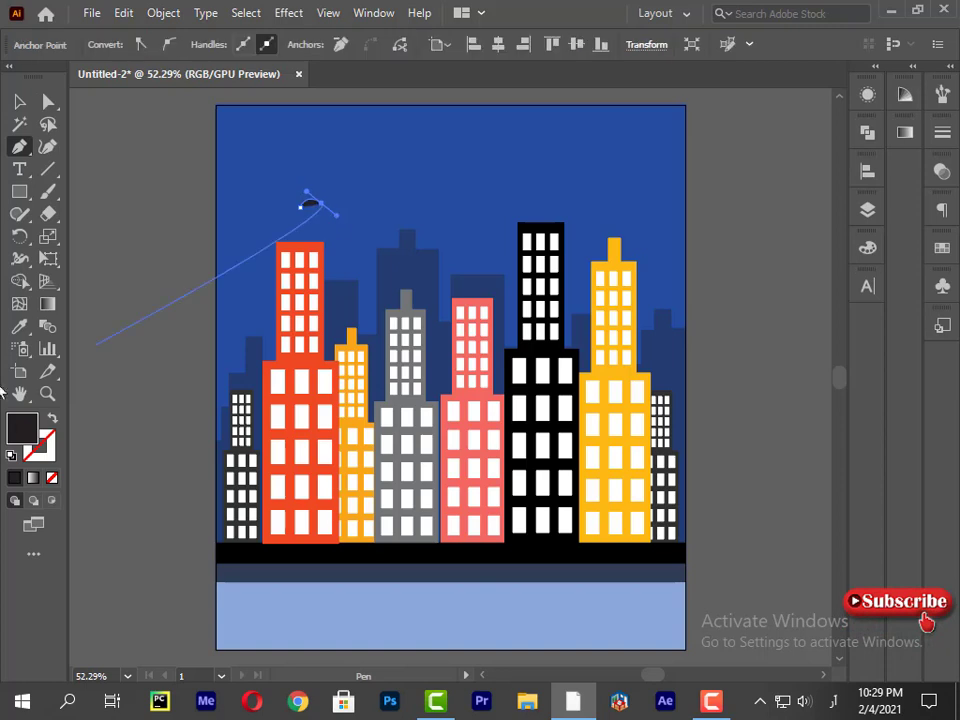
pyautogui.click(19, 326)
pyautogui.click(518, 370)
pyautogui.click(20, 104)
pyautogui.press('p')
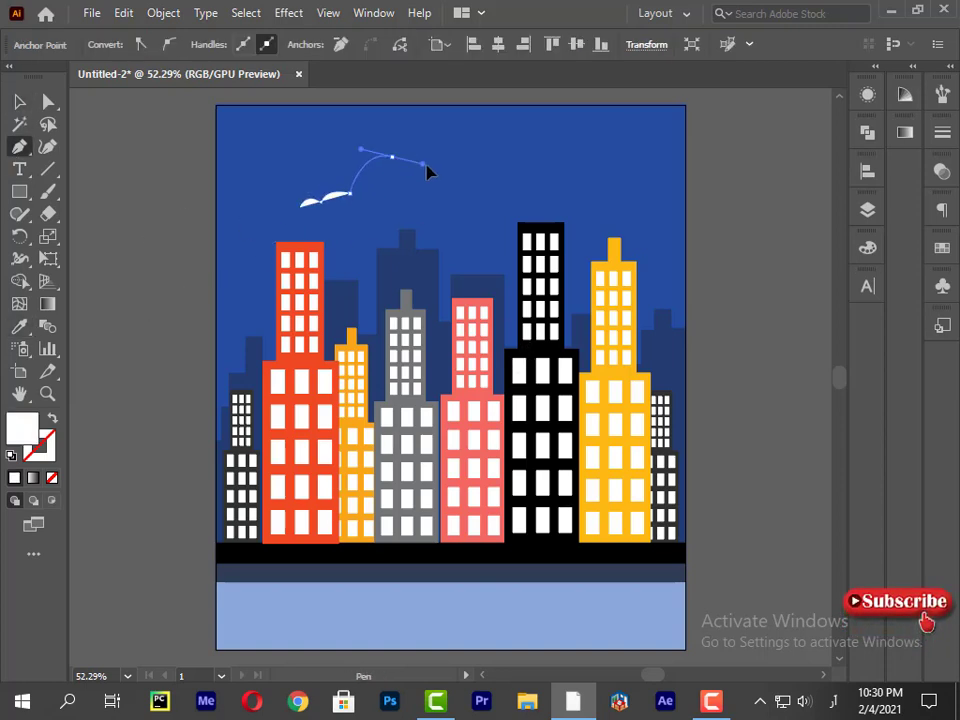
# Complete and close the white cloud shape with rounded puffs on top and a gently wavy base above the red tower.
pyautogui.moveTo(418, 158); pyautogui.dragTo(328, 210)
pyautogui.click(392, 157)
pyautogui.click(470, 228)
pyautogui.click(384, 239)
pyautogui.click(281, 235)
pyautogui.press('v')
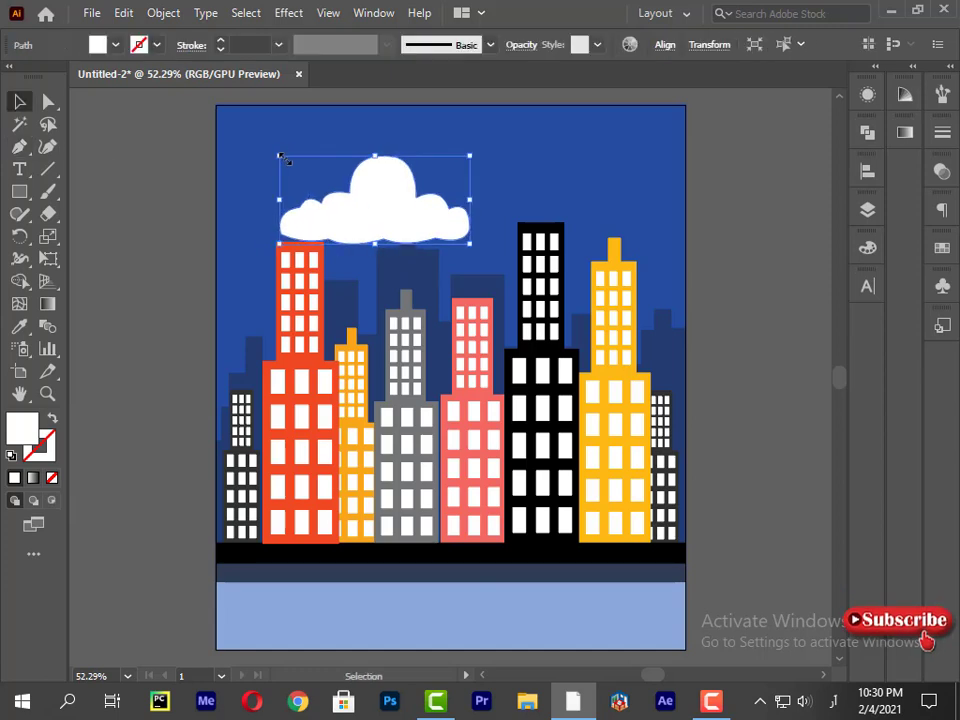
# Shrink the cloud and arrange two sizes in the upper sky, a small one near the artboard's left edge and a larger one near the center.
pyautogui.moveTo(281, 157); pyautogui.dragTo(383, 205)
pyautogui.moveTo(440, 239); pyautogui.dragTo(296, 166)
pyautogui.moveTo(240, 139); pyautogui.dragTo(271, 154)
pyautogui.moveTo(296, 169); pyautogui.dragTo(446, 124)
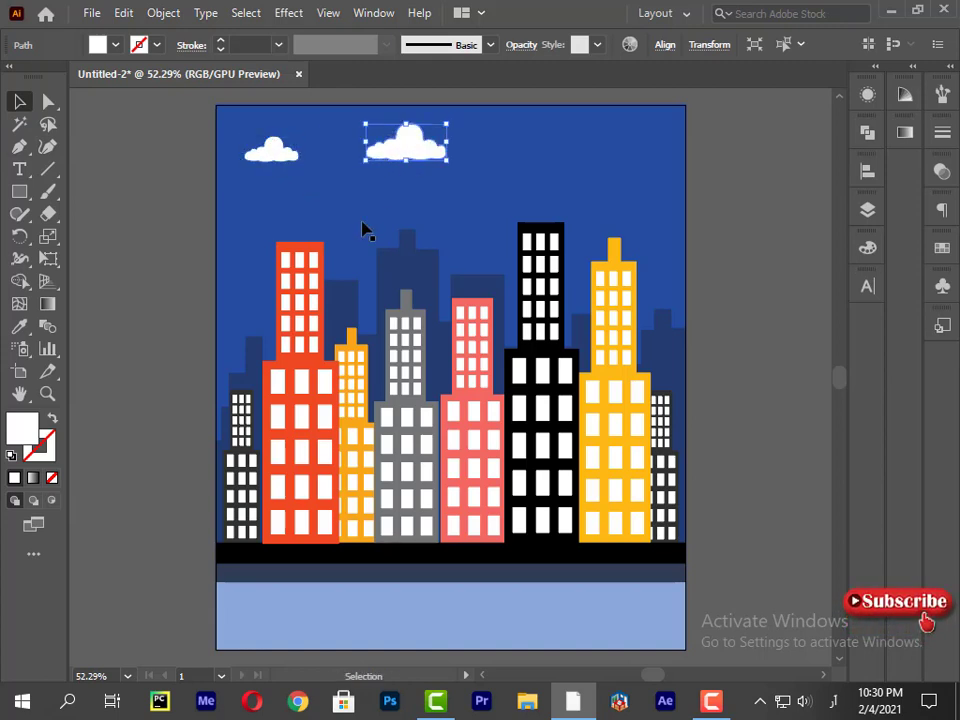
# Copy the small cloud beside the yellow tower, to the left of the red tower, and between the red and gray towers.
pyautogui.click(176, 297)
pyautogui.moveTo(266, 156); pyautogui.dragTo(662, 249)
pyautogui.moveTo(662, 249); pyautogui.dragTo(250, 264)
pyautogui.moveTo(18, 193)
pyautogui.mouseDown()
pyautogui.moveTo(26, 221)
pyautogui.moveTo(70, 236)
pyautogui.mouseUp()
pyautogui.moveTo(535, 128); pyautogui.dragTo(609, 226)
pyautogui.press('Delete')
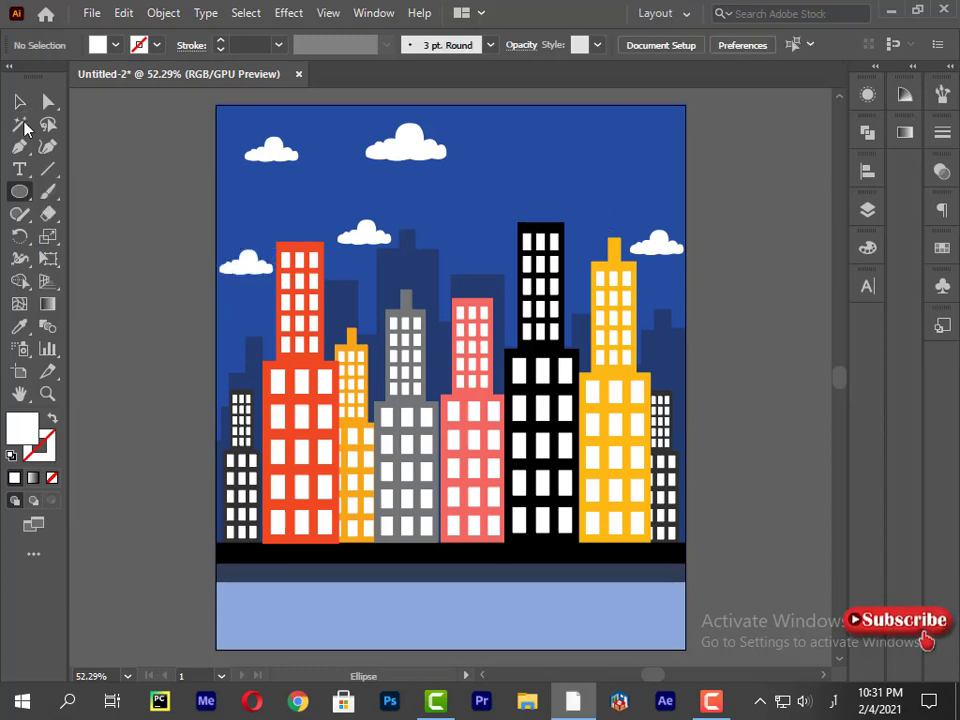
# Place copies of the small cloud in the sky's upper-right area and above the pink tower.
pyautogui.press('v')
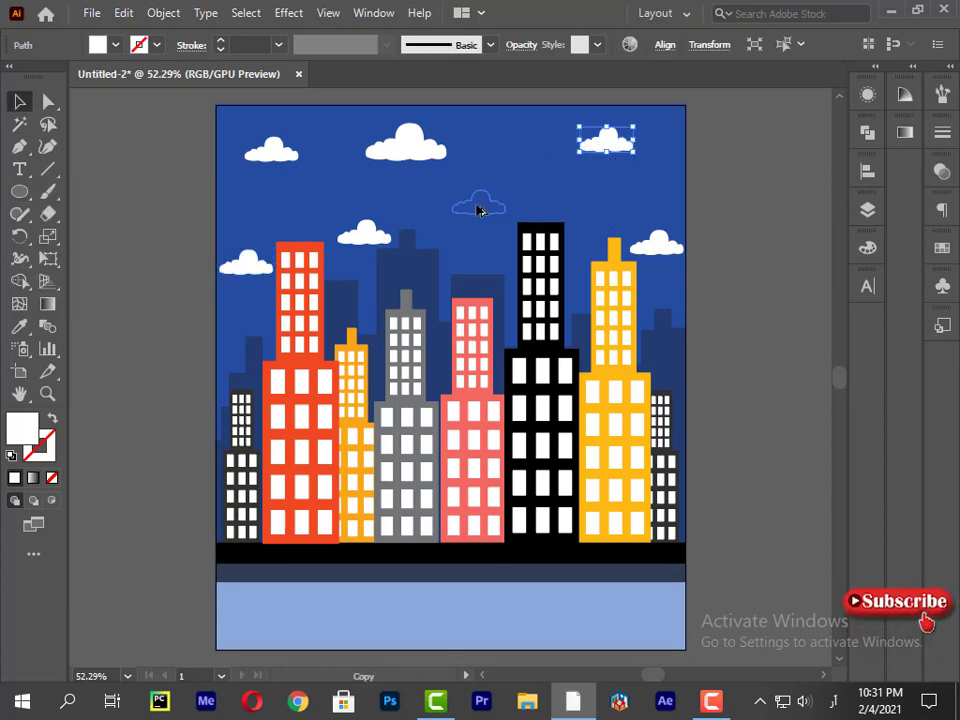